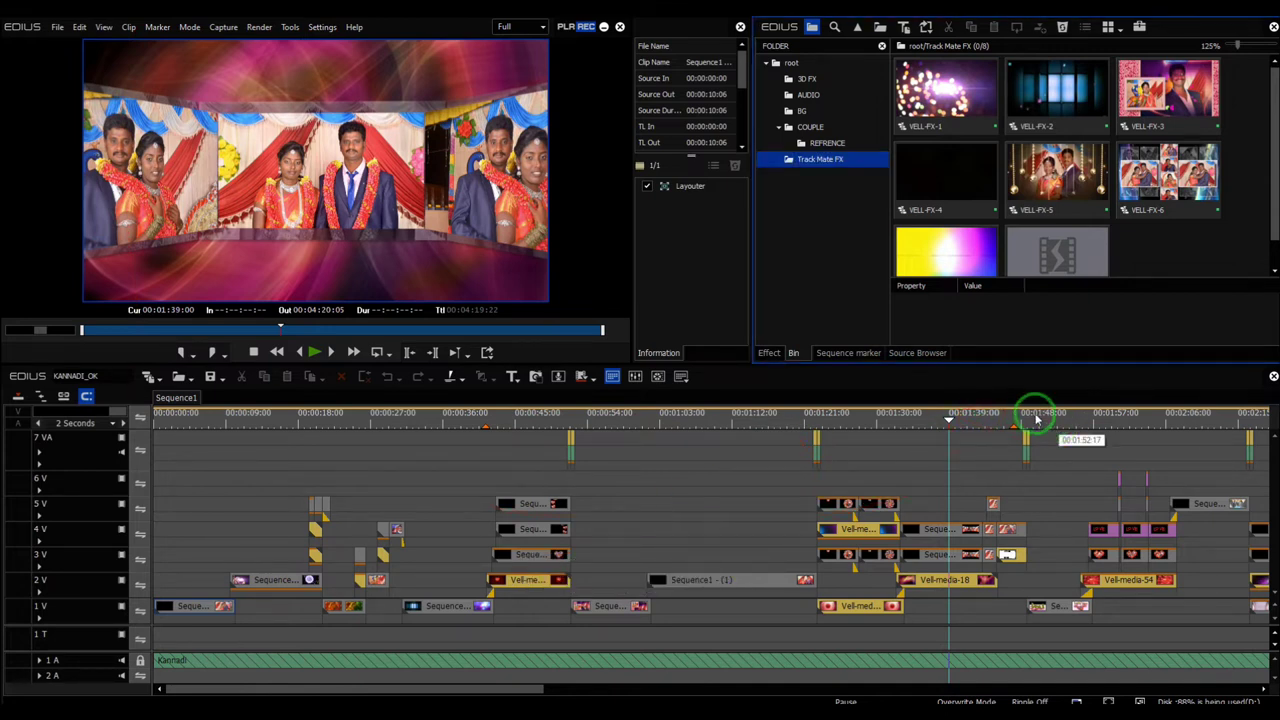
Try the Consolidate Project settings with the Custom option and Copy used files to Project Folder, without running the consolidation.
{"action": "left_click", "coordinate": [950, 424]}
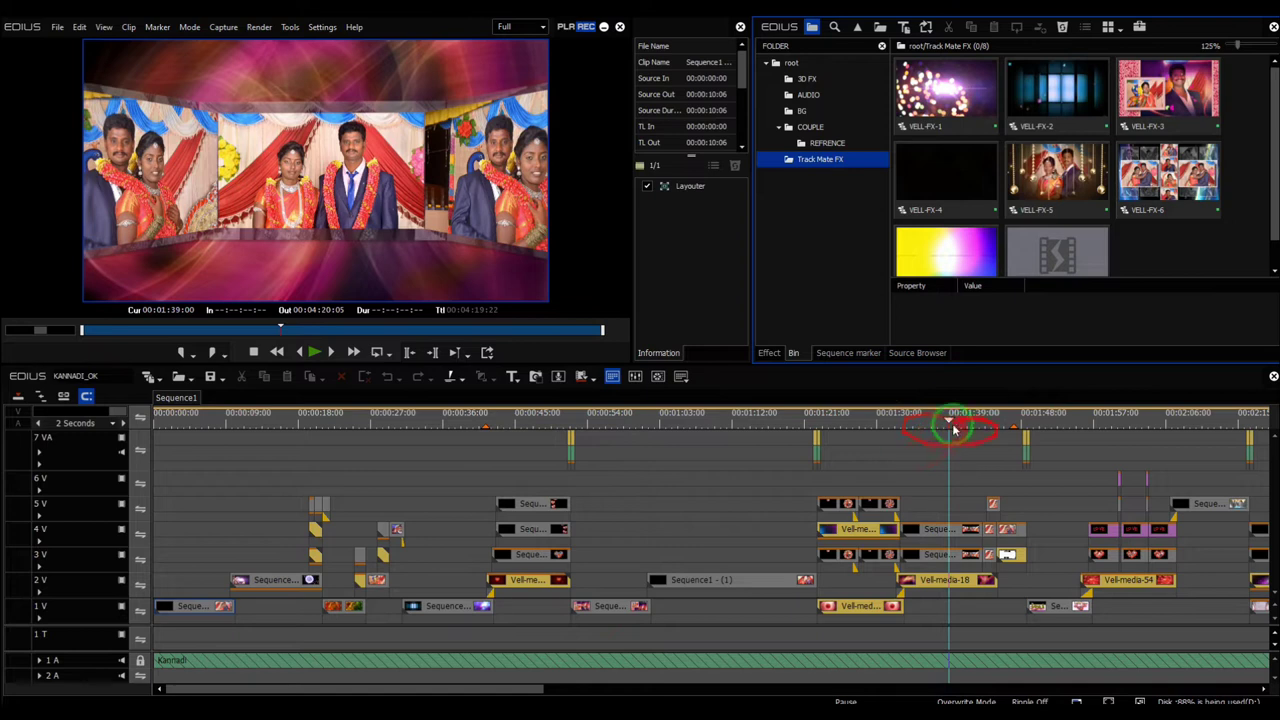
{"action": "left_click", "coordinate": [55, 29]}
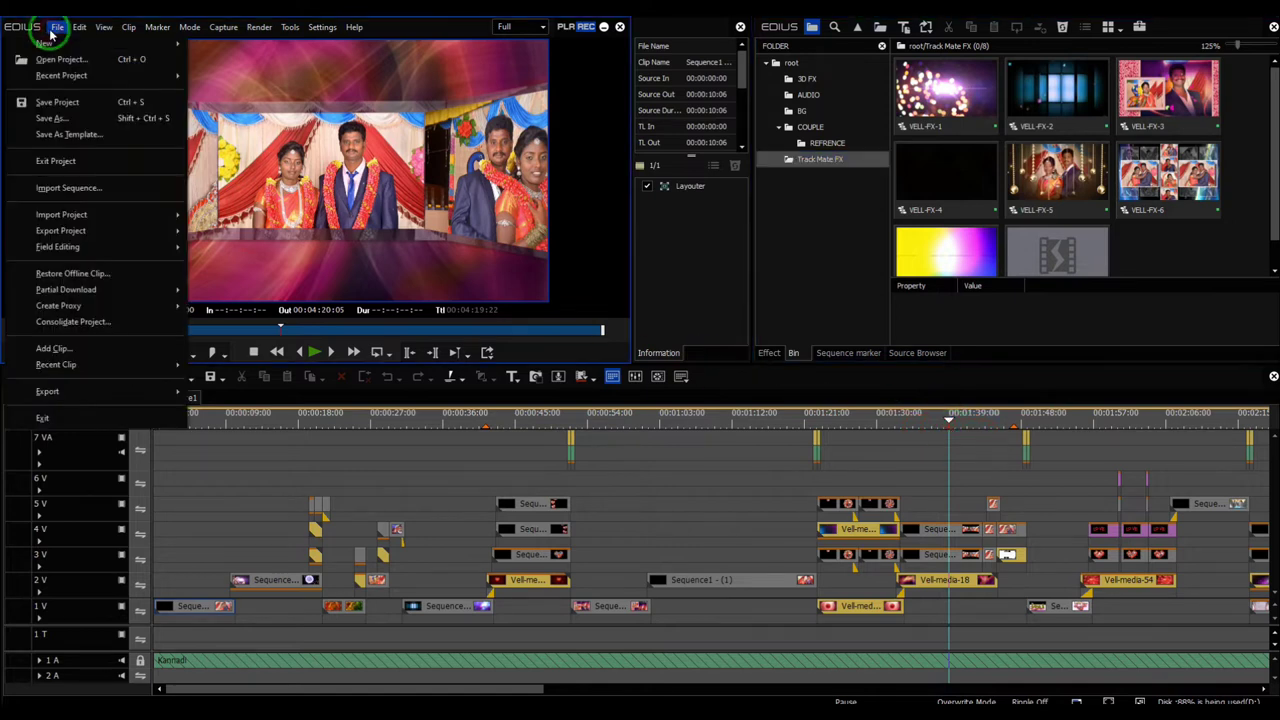
{"action": "left_click", "coordinate": [153, 325]}
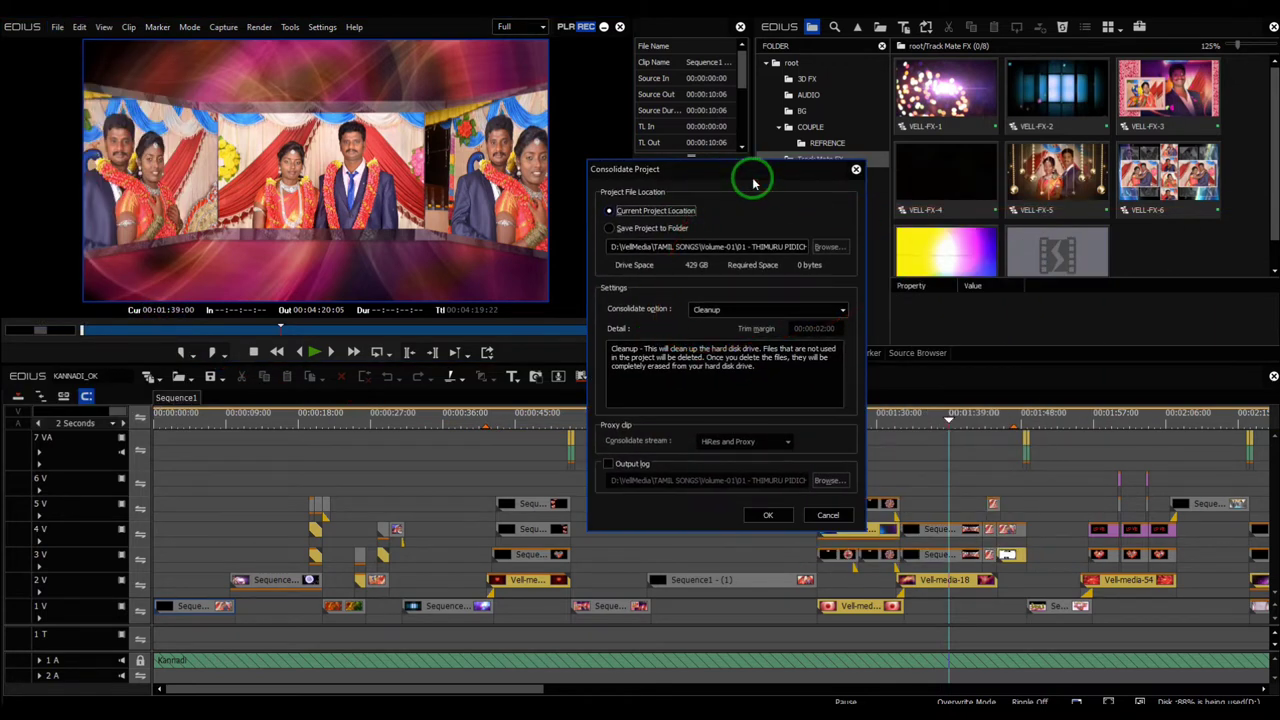
{"action": "left_click", "coordinate": [737, 309]}
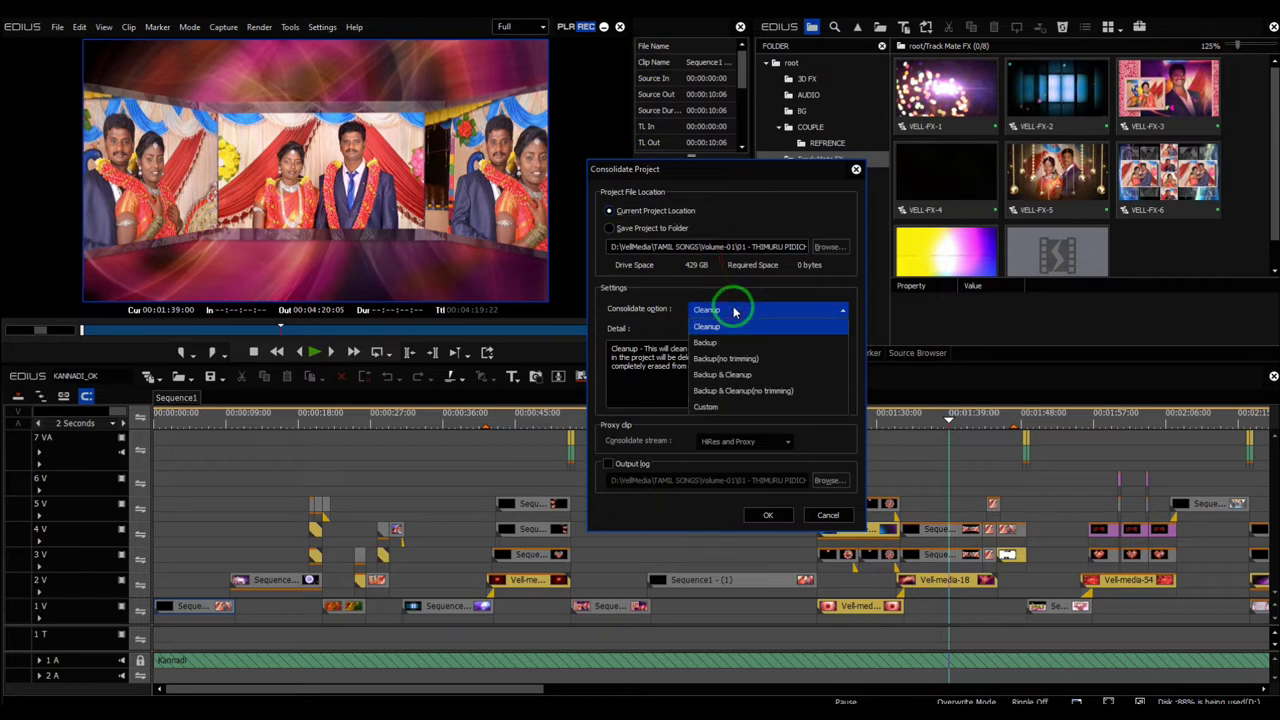
{"action": "left_click", "coordinate": [802, 406]}
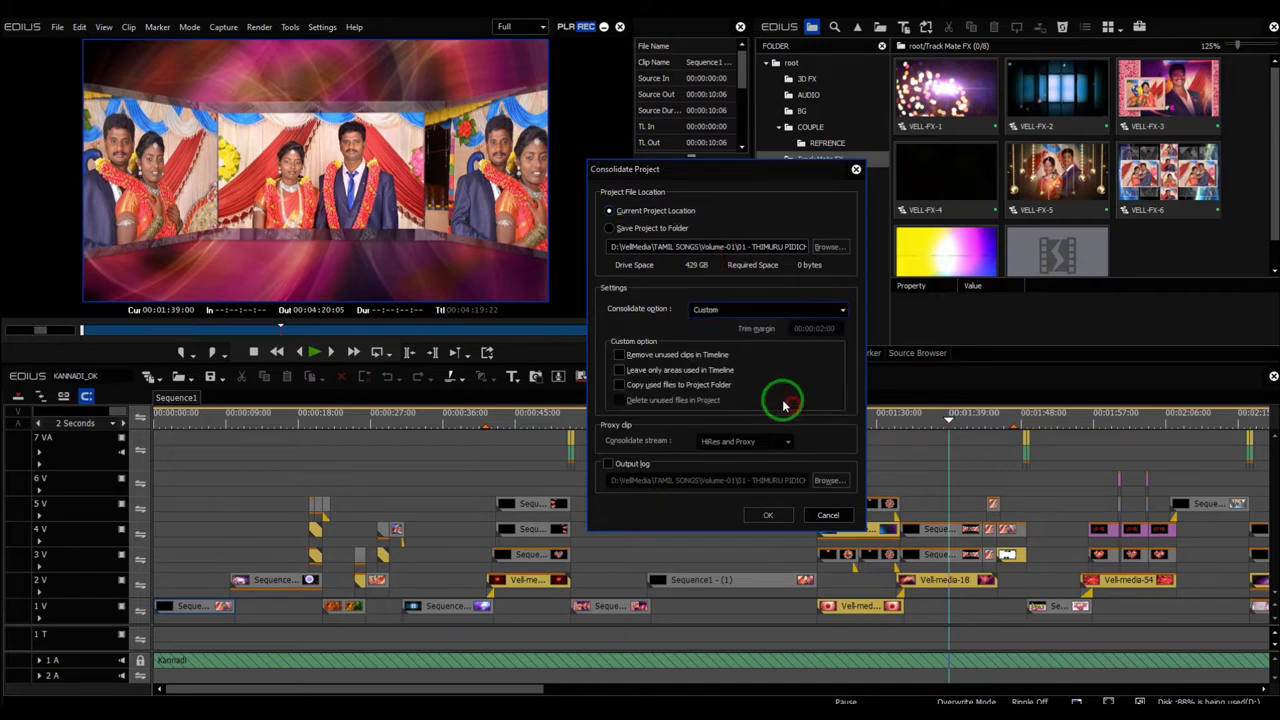
{"action": "left_click", "coordinate": [619, 373]}
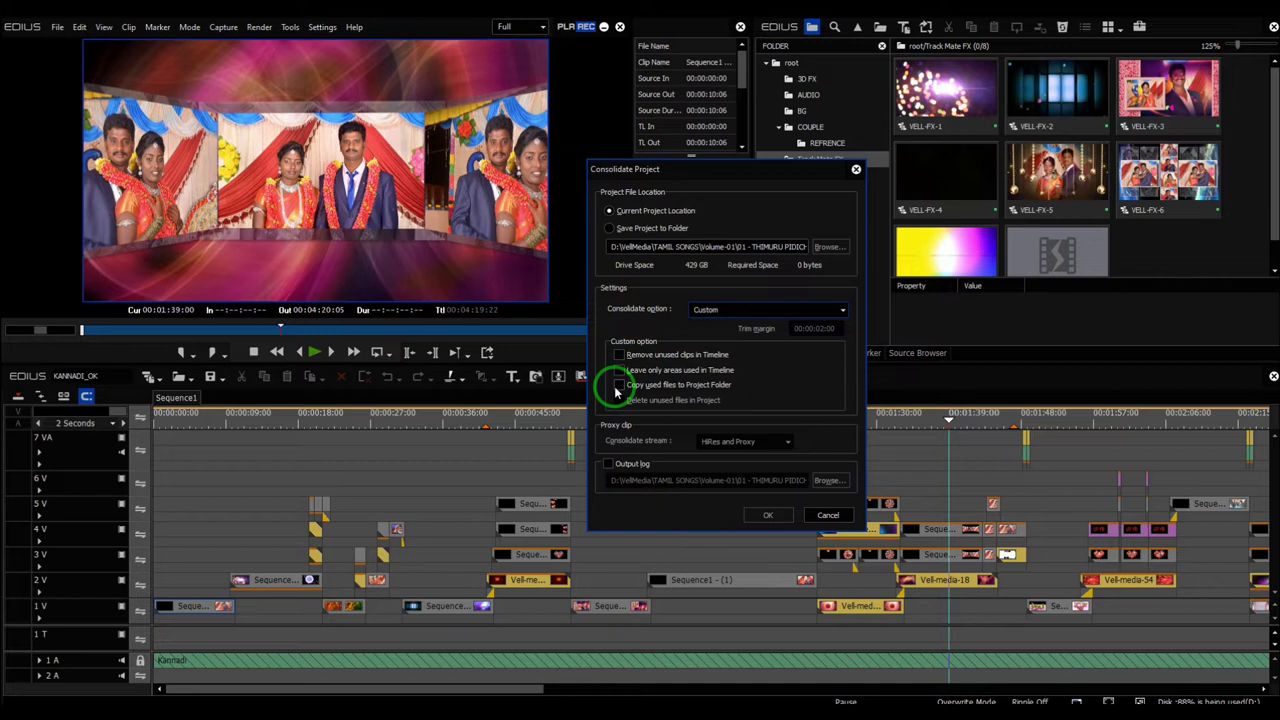
{"action": "left_click", "coordinate": [620, 385]}
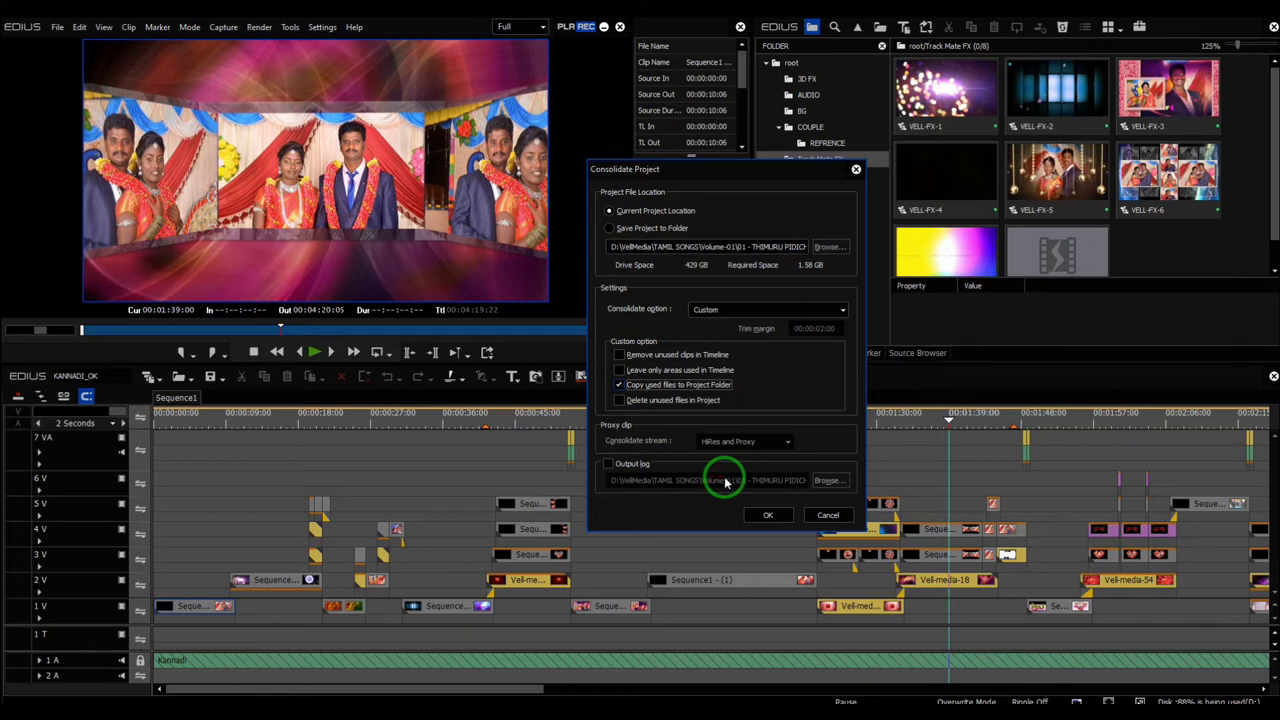
{"action": "left_click", "coordinate": [826, 516]}
{"action": "left_click", "coordinate": [692, 438]}
{"action": "left_click_drag", "start_coordinate": [606, 429], "coordinate": [734, 456]}
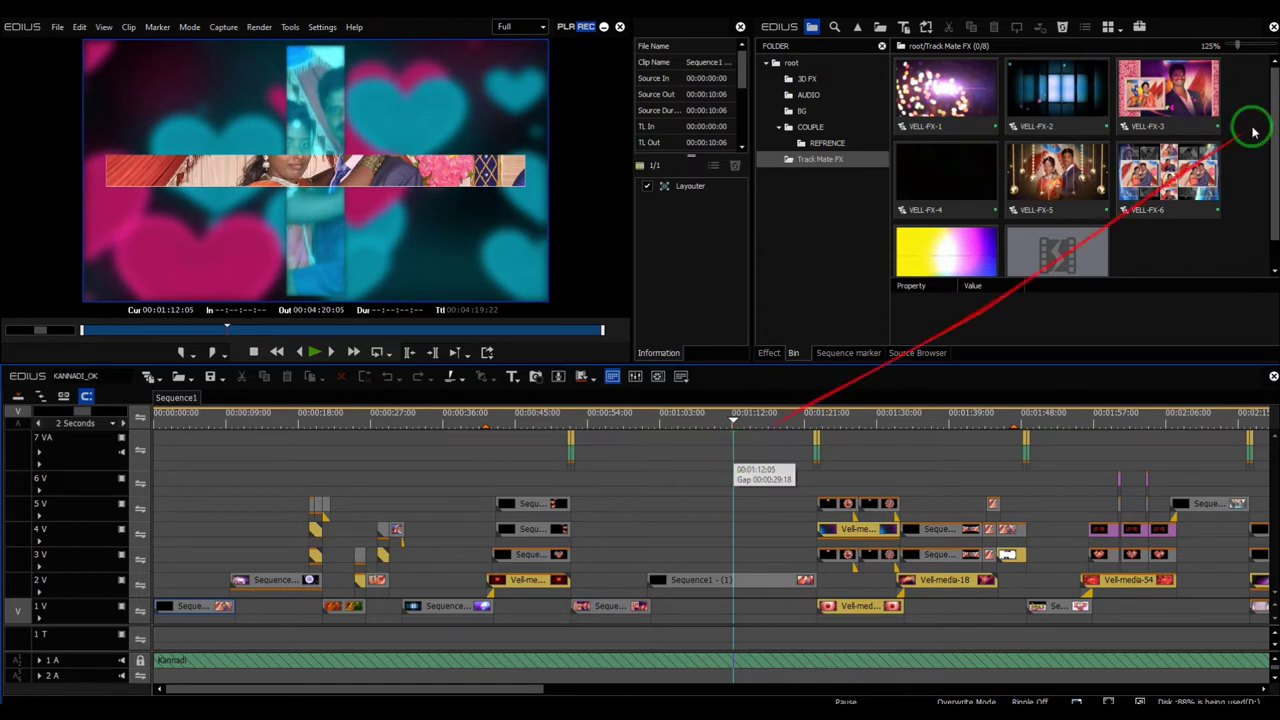
{"action": "left_click_drag", "start_coordinate": [970, 100], "coordinate": [1105, 213]}
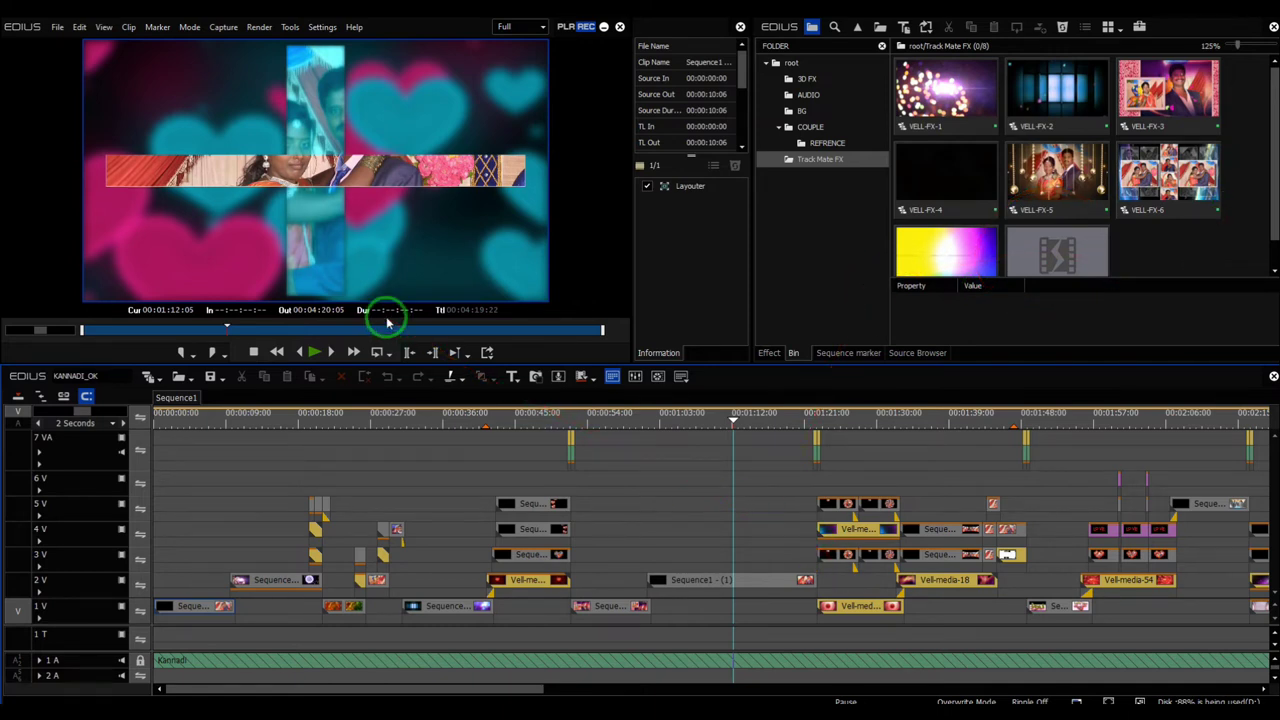
{"action": "left_click_drag", "start_coordinate": [392, 318], "coordinate": [378, 186]}
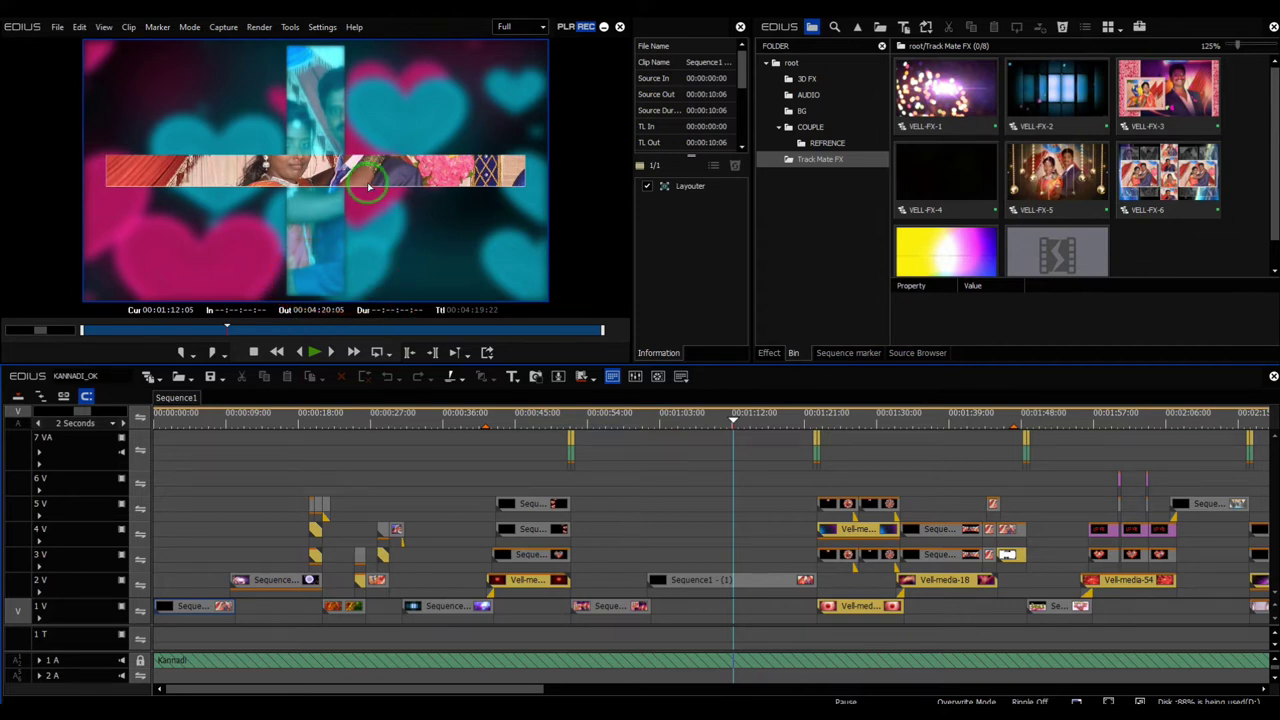
{"action": "mouse_move", "coordinate": [352, 213]}
{"action": "left_mouse_down"}
{"action": "mouse_move", "coordinate": [373, 658]}
{"action": "mouse_move", "coordinate": [926, 237]}
{"action": "mouse_move", "coordinate": [974, 383]}
{"action": "mouse_move", "coordinate": [991, 498]}
{"action": "mouse_move", "coordinate": [556, 391]}
{"action": "mouse_move", "coordinate": [590, 428]}
{"action": "mouse_move", "coordinate": [672, 427]}
{"action": "mouse_move", "coordinate": [698, 456]}
{"action": "mouse_move", "coordinate": [933, 419]}
{"action": "mouse_move", "coordinate": [1076, 224]}
{"action": "mouse_move", "coordinate": [707, 282]}
{"action": "mouse_move", "coordinate": [618, 404]}
{"action": "mouse_move", "coordinate": [823, 498]}
{"action": "mouse_move", "coordinate": [602, 139]}
{"action": "mouse_move", "coordinate": [531, 160]}
{"action": "mouse_move", "coordinate": [525, 81]}
{"action": "mouse_move", "coordinate": [625, 225]}
{"action": "left_mouse_up"}
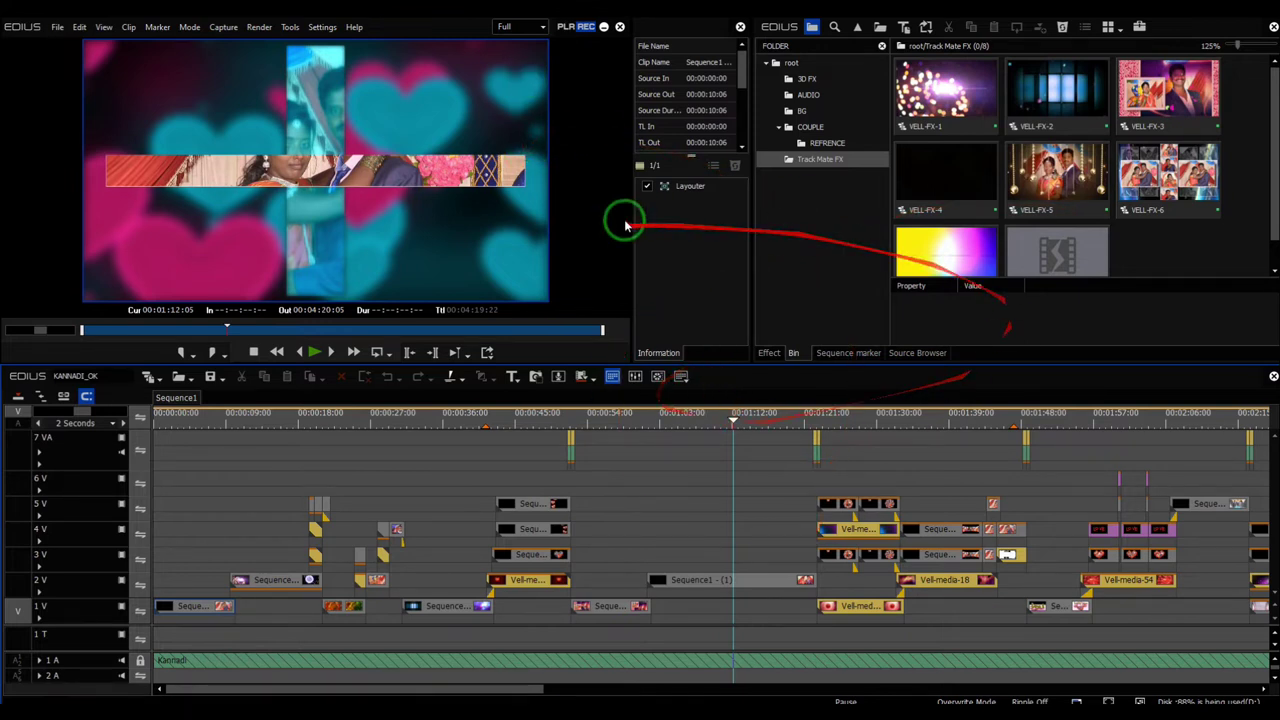
Minimize EDIUS and bring up the Edius_V_M Consolidate Project tool beside the file window showing the PROJECT folder.
{"action": "left_click", "coordinate": [603, 27]}
{"action": "mouse_move", "coordinate": [600, 31]}
{"action": "left_mouse_down"}
{"action": "mouse_move", "coordinate": [554, 352]}
{"action": "mouse_move", "coordinate": [386, 694]}
{"action": "left_mouse_up"}
{"action": "mouse_move", "coordinate": [388, 690]}
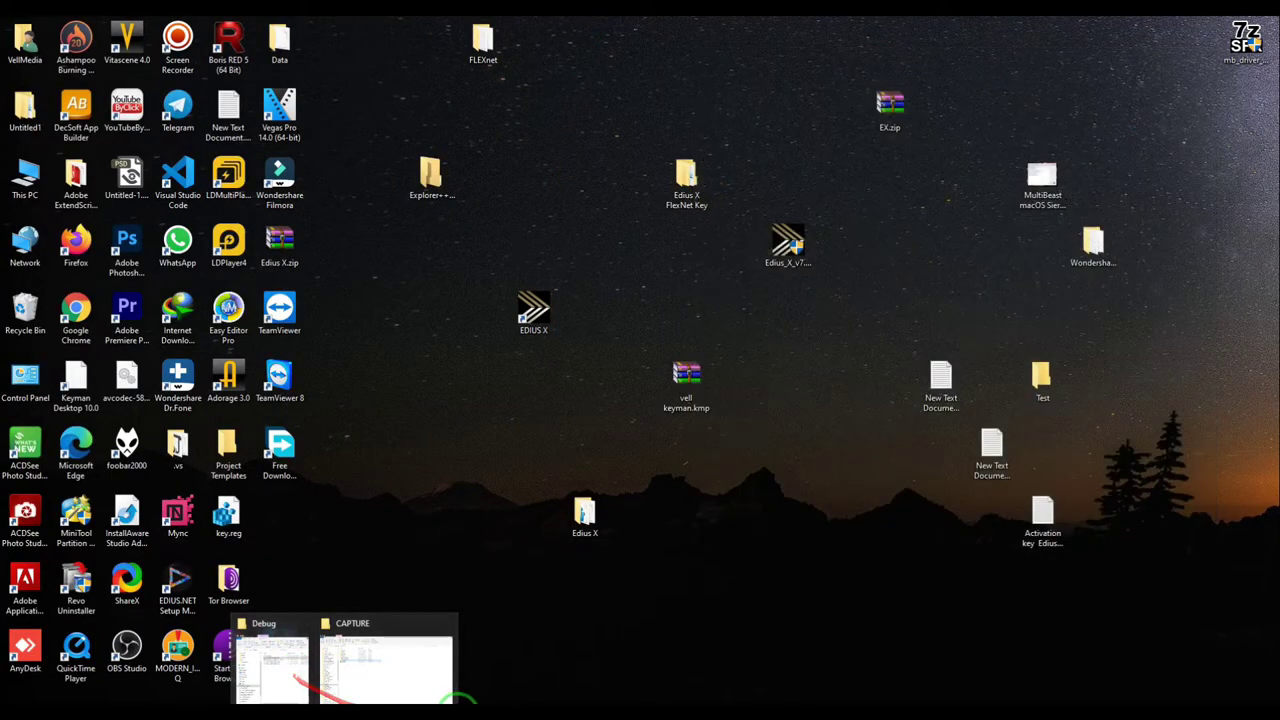
{"action": "left_click_drag", "start_coordinate": [1262, 658], "coordinate": [1188, 700]}
{"action": "left_click", "coordinate": [1092, 686]}
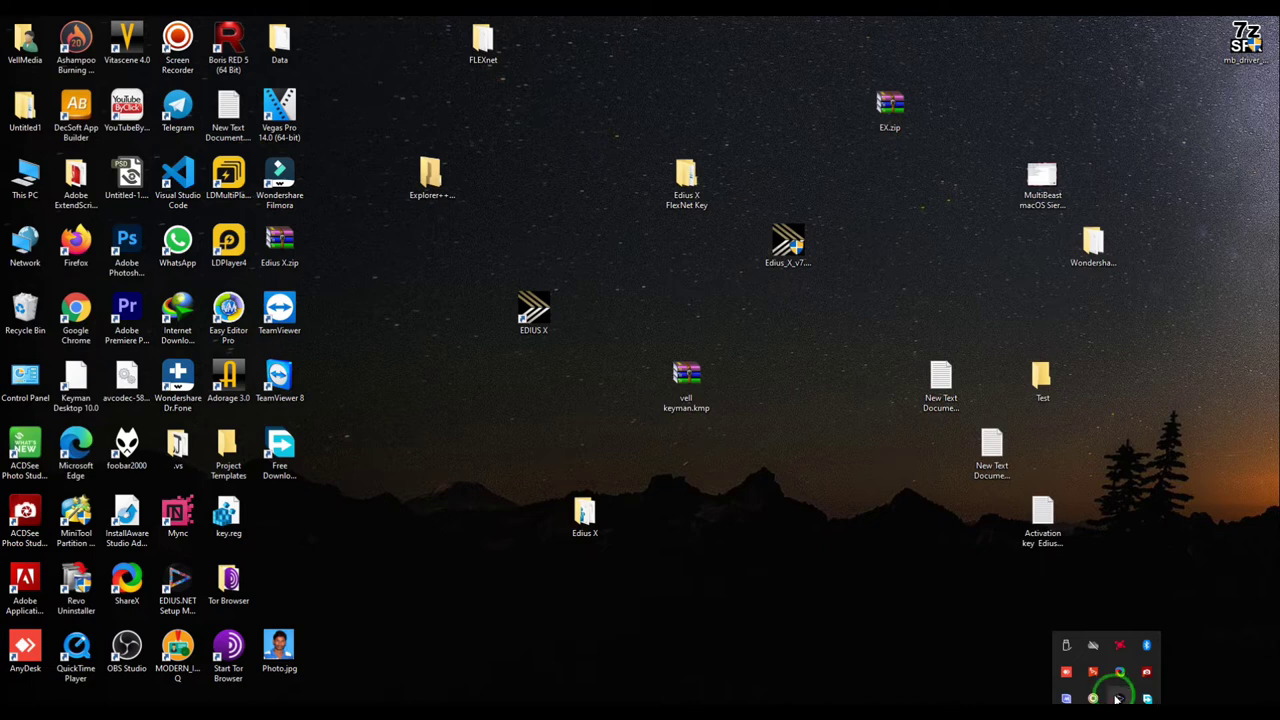
{"action": "left_click", "coordinate": [1093, 697]}
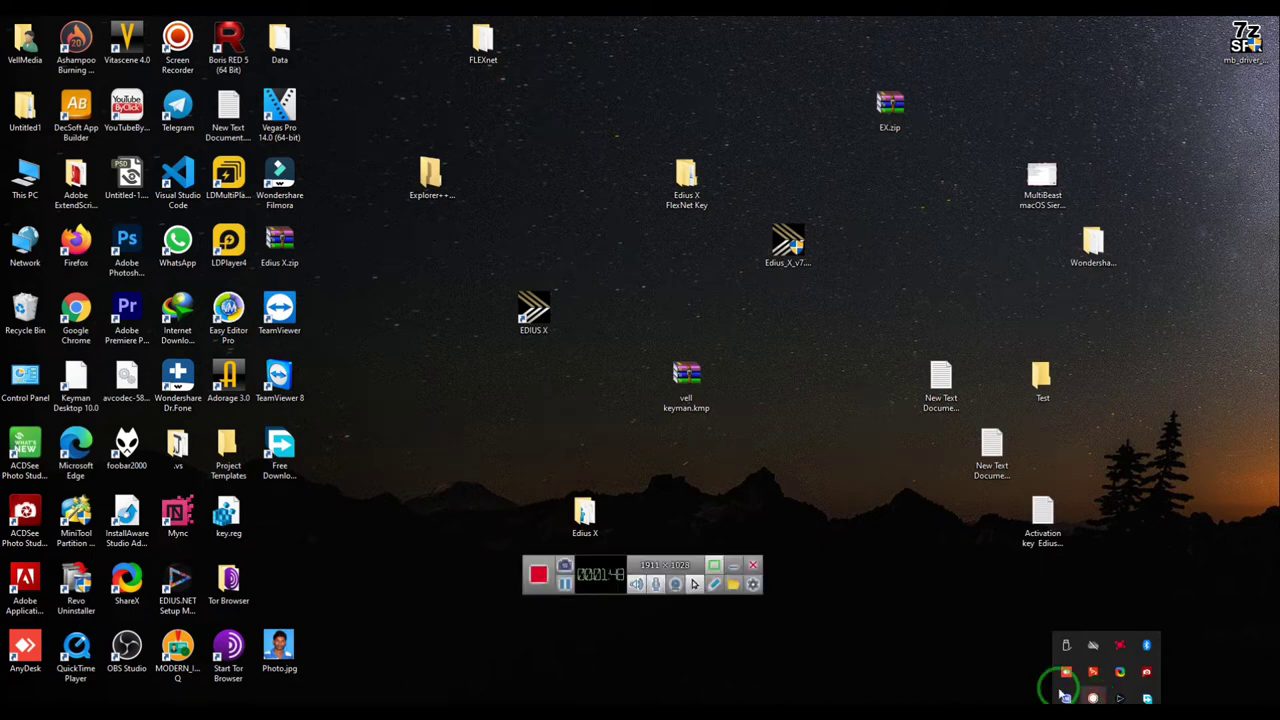
{"action": "left_click", "coordinate": [714, 585]}
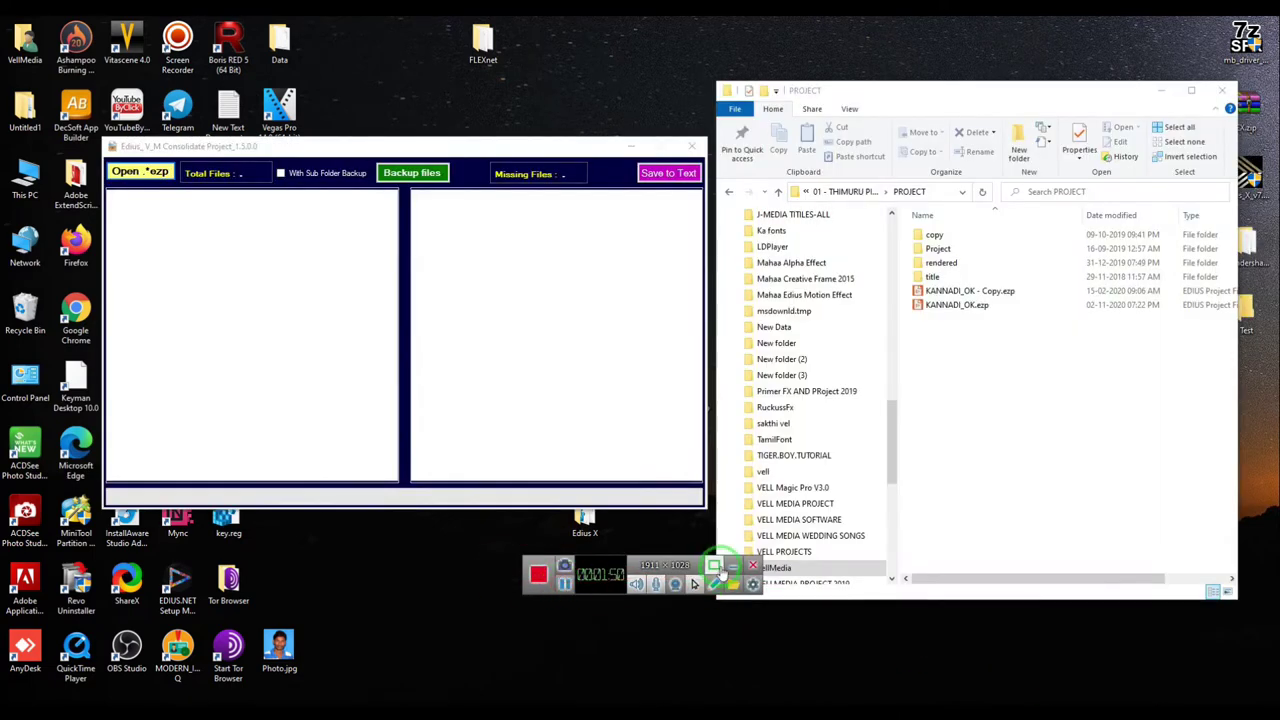
{"action": "left_click", "coordinate": [734, 568]}
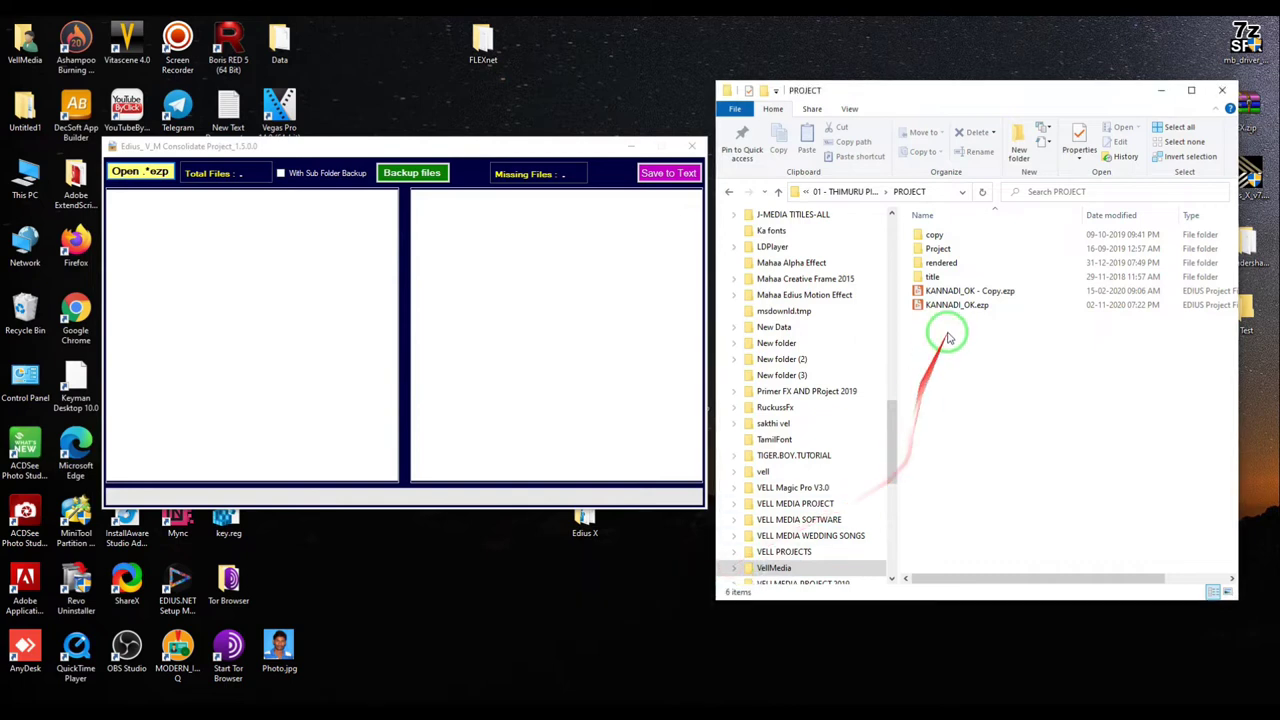
Load the project file KANNADI_OK.ezp into the consolidate tool to list its source files.
{"action": "left_click_drag", "start_coordinate": [948, 309], "coordinate": [279, 304]}
{"action": "left_click_drag", "start_coordinate": [391, 250], "coordinate": [393, 212]}
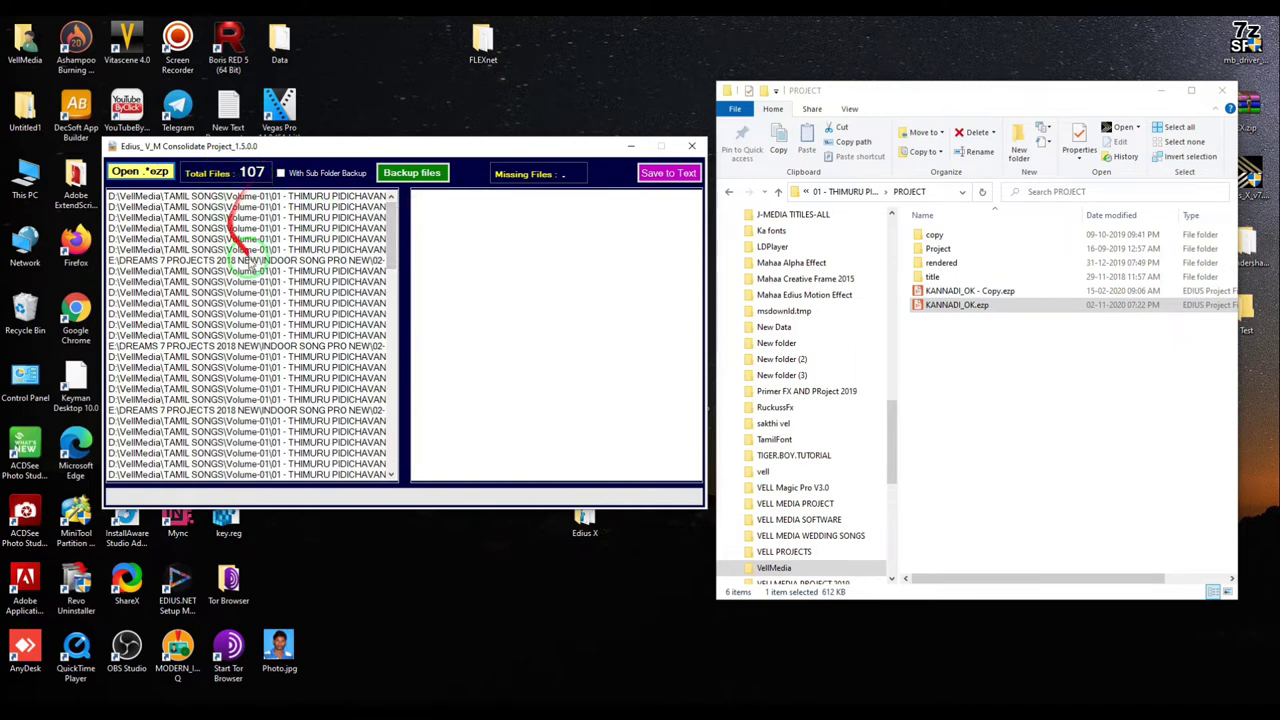
{"action": "left_click", "coordinate": [140, 172]}
{"action": "double_click", "coordinate": [290, 324]}
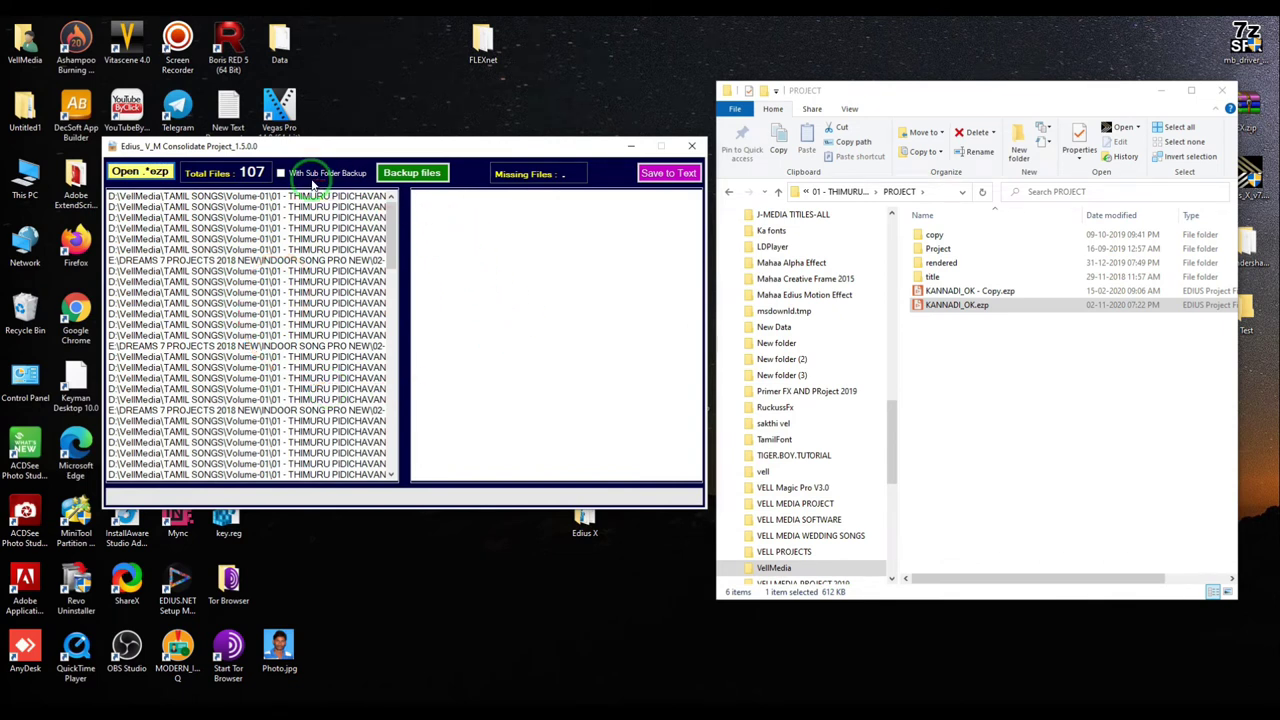
Check the combined size of the AUDIO, BG and PROJECT folders in 01 - THIMURU PIDICHAVAN.
{"action": "key", "text": "BackSpace"}
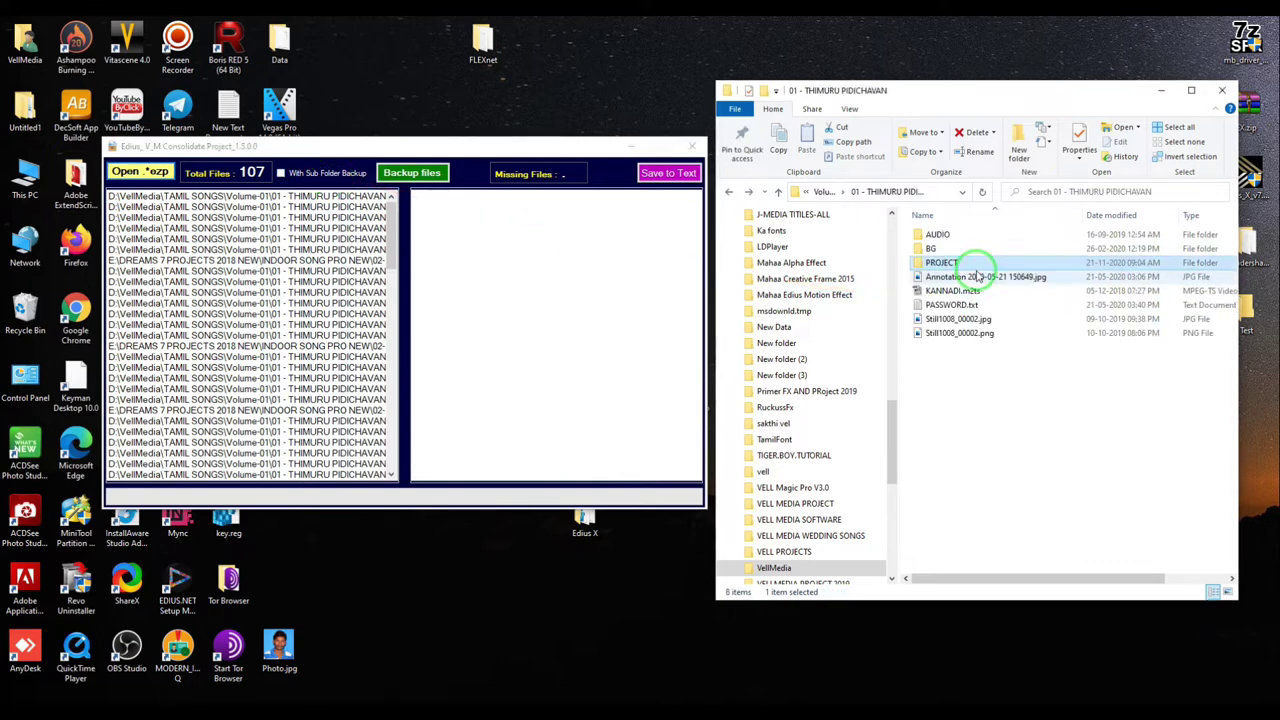
{"action": "left_click", "coordinate": [975, 235]}
{"action": "left_click", "coordinate": [1027, 262]}
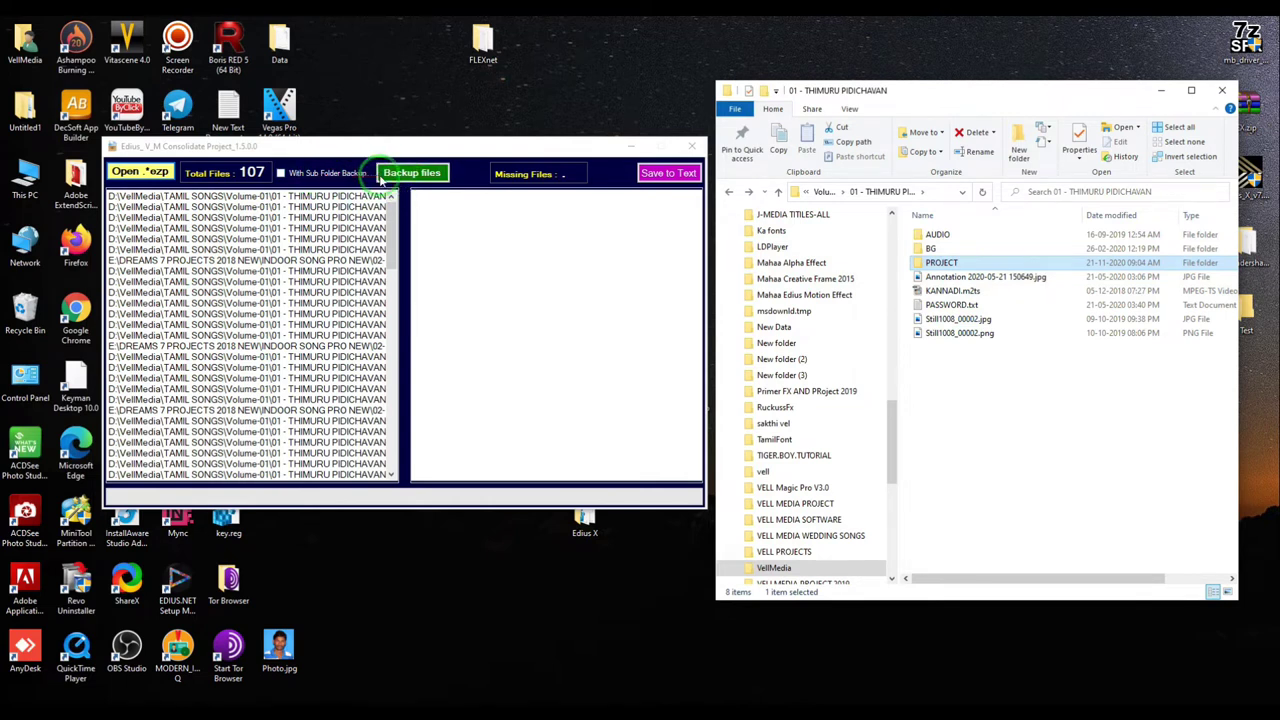
{"action": "left_click", "coordinate": [972, 236], "text": "shift"}
{"action": "right_click", "coordinate": [978, 245]}
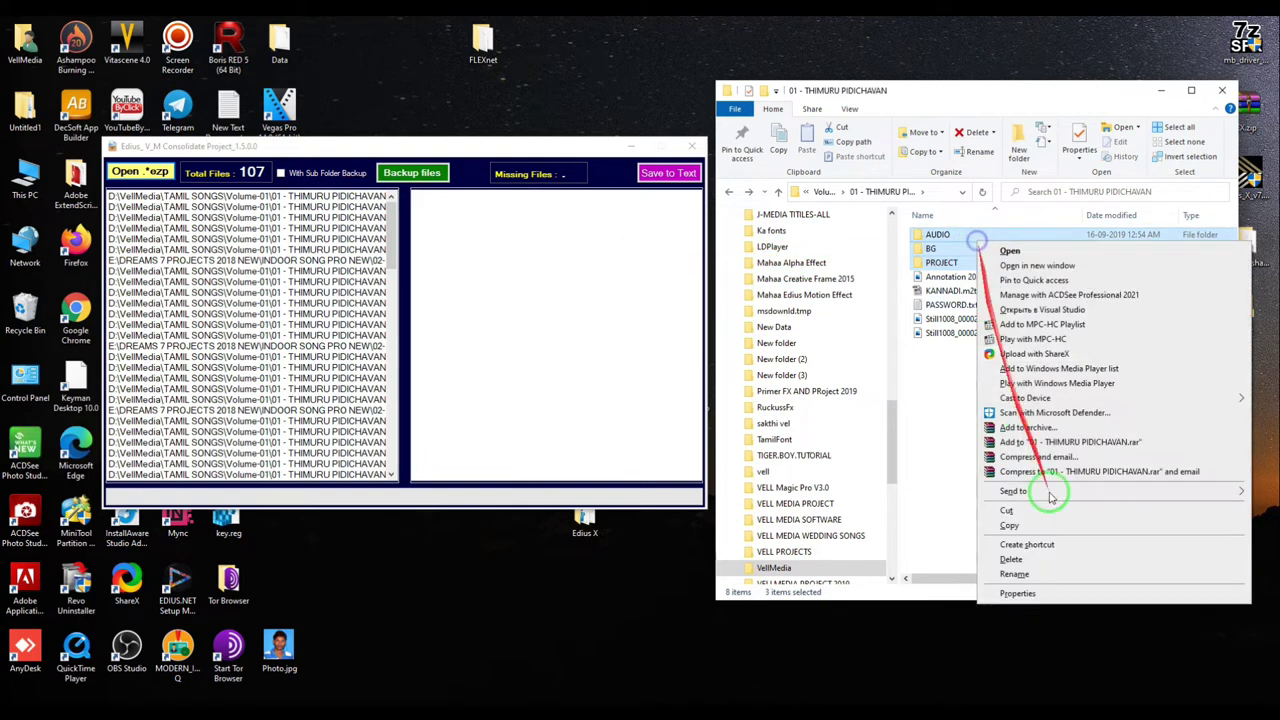
{"action": "left_click", "coordinate": [1078, 594]}
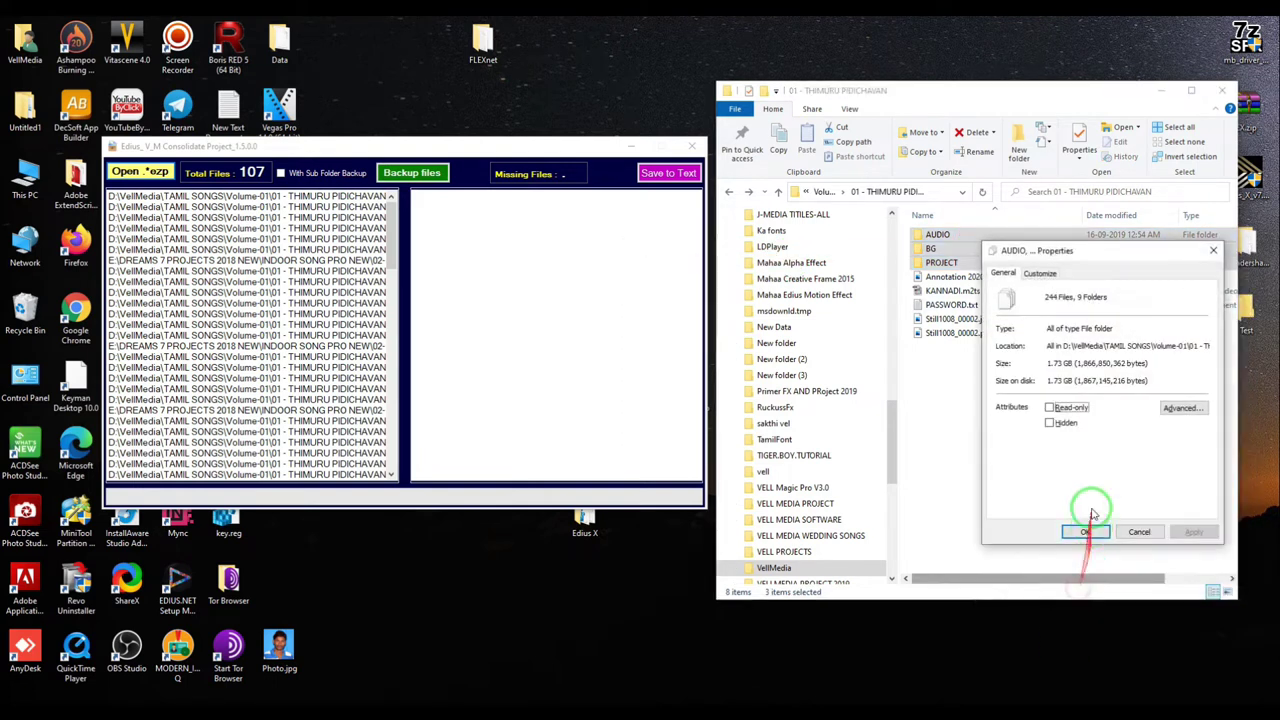
{"action": "left_click", "coordinate": [1214, 251]}
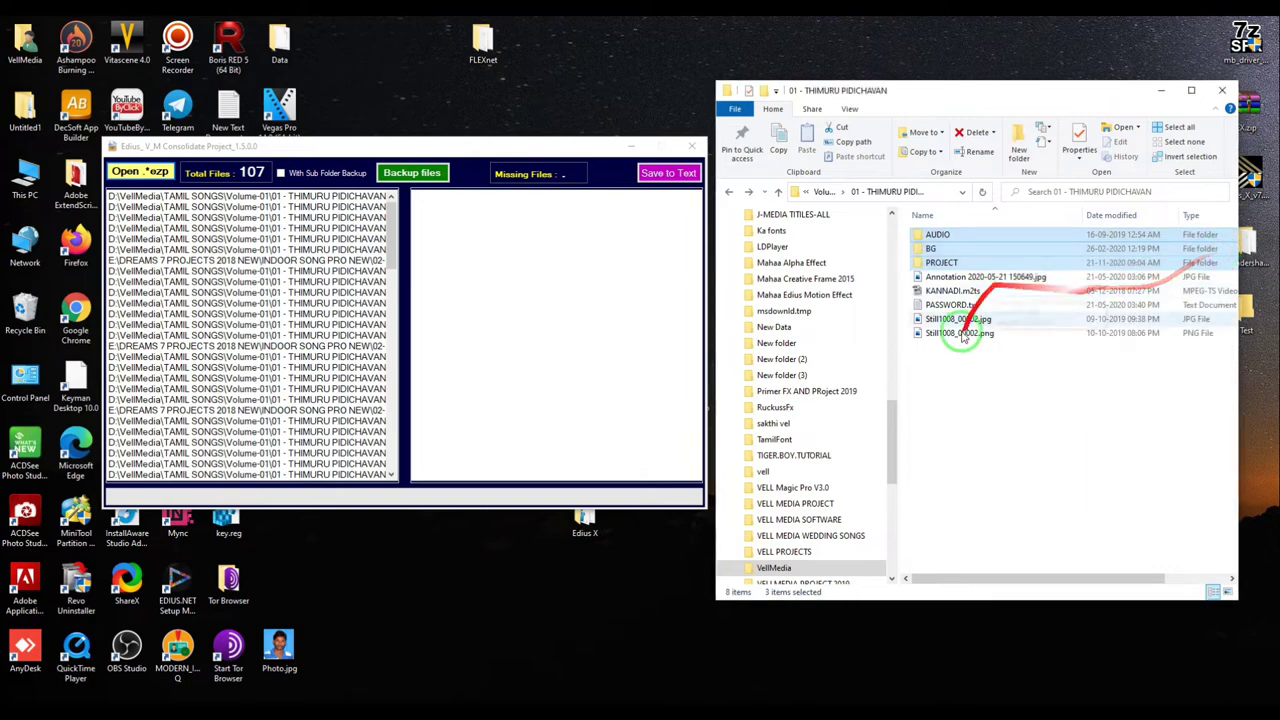
Browse to the VELLMEDIA - 001 WEDDING folder under TAMIL TITLE, Volume-01 in the VellMedia folder on drive D.
{"action": "key", "text": "alt+Up"}
{"action": "key", "text": "alt+Up"}
{"action": "key", "text": "alt+Up"}
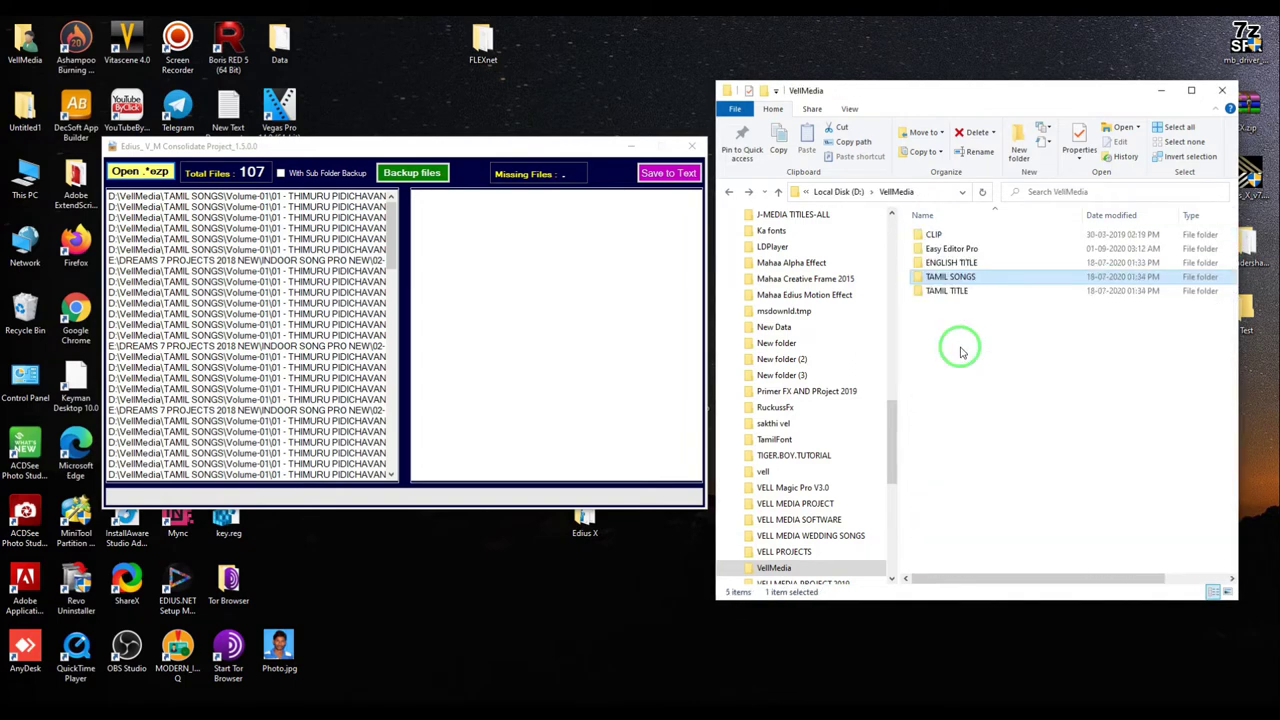
{"action": "key", "text": "alt+Up"}
{"action": "scroll", "coordinate": [1000, 355], "scroll_direction": "down", "scroll_amount": 5}
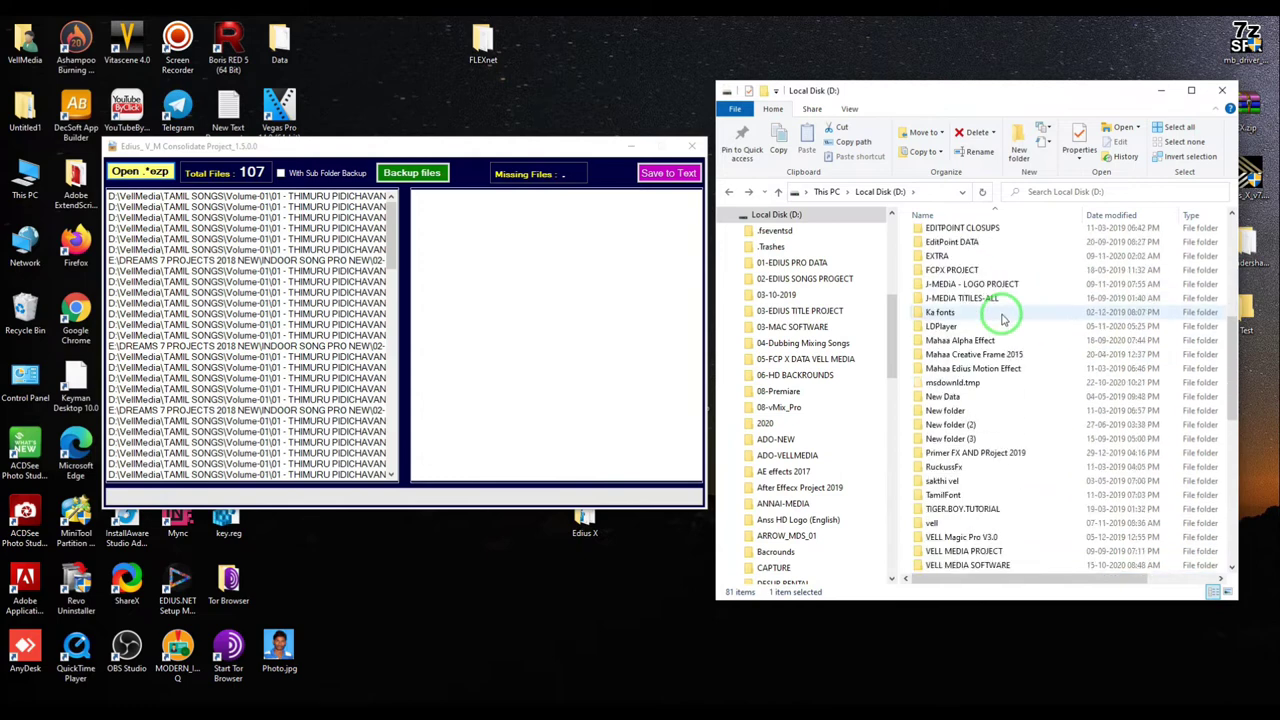
{"action": "double_click", "coordinate": [988, 482]}
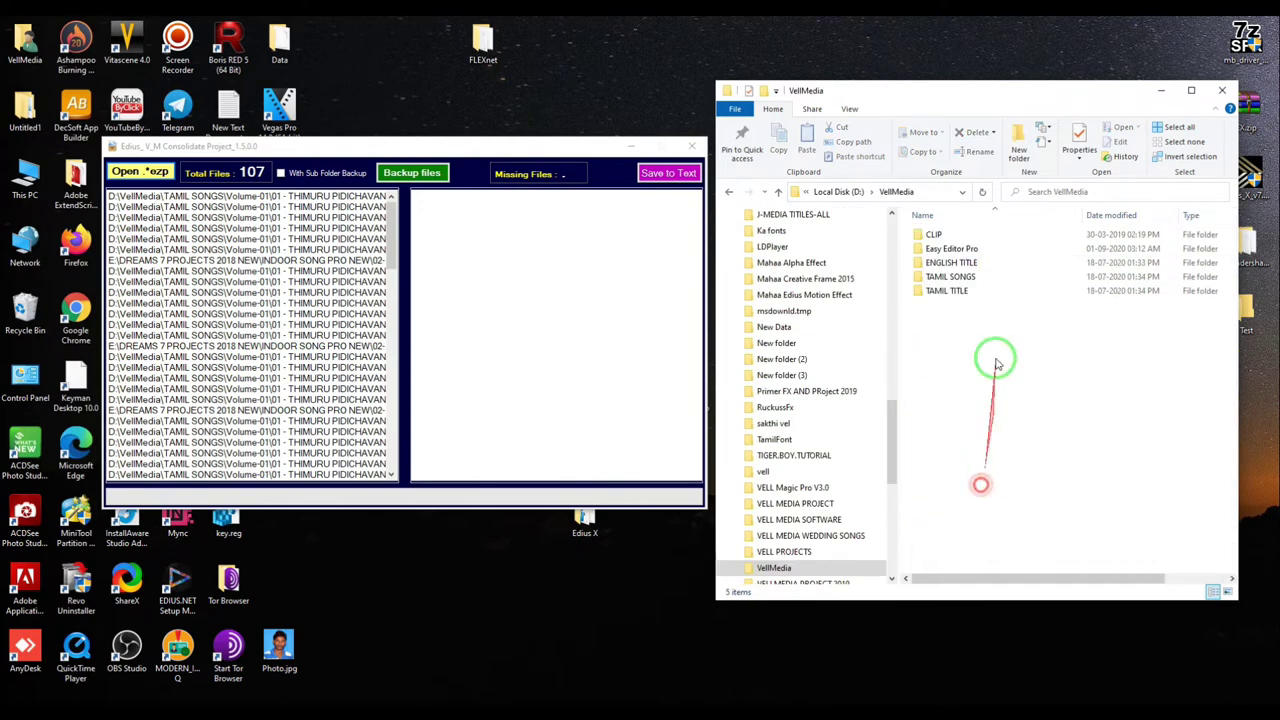
{"action": "double_click", "coordinate": [990, 279]}
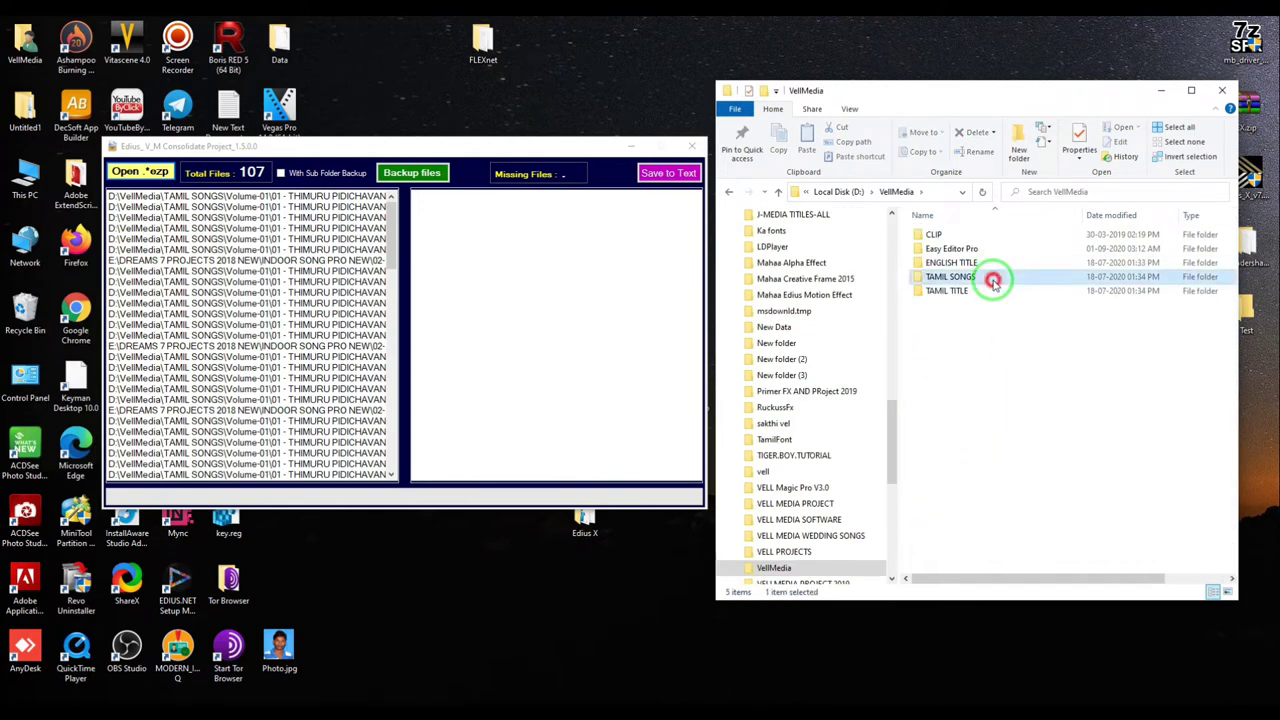
{"action": "key", "text": "alt+Up"}
{"action": "double_click", "coordinate": [980, 290]}
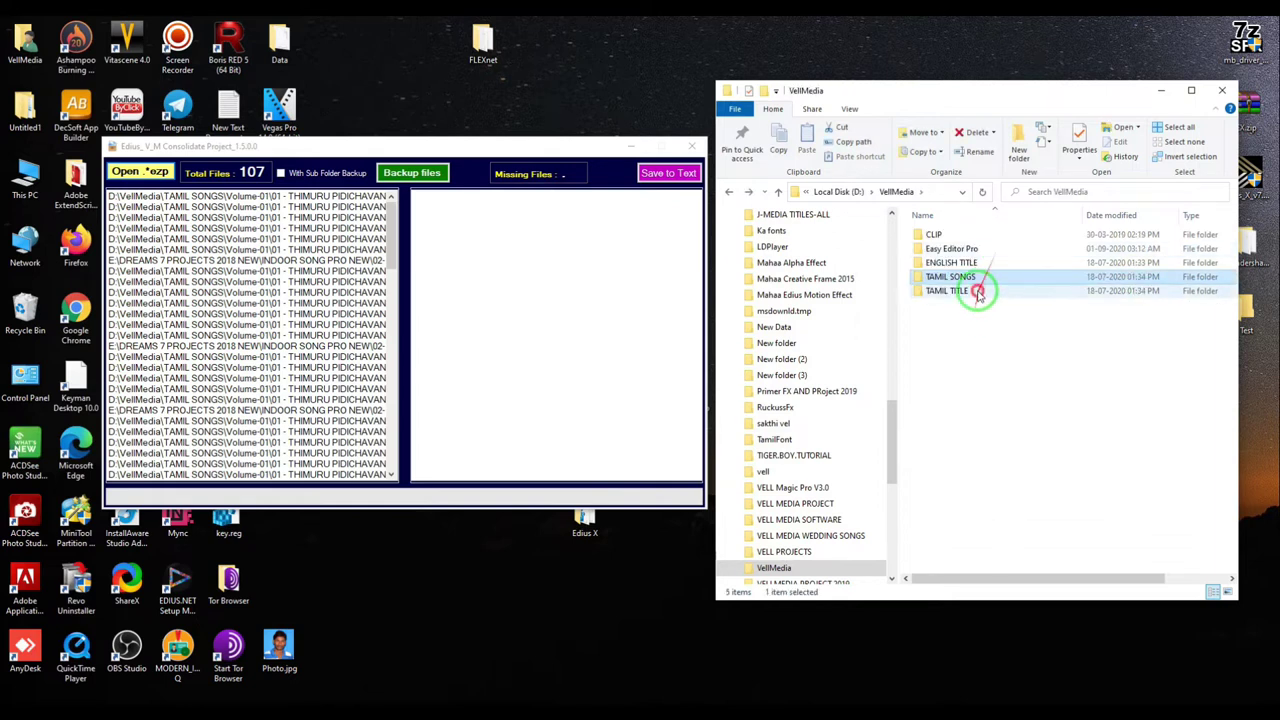
{"action": "double_click", "coordinate": [971, 234]}
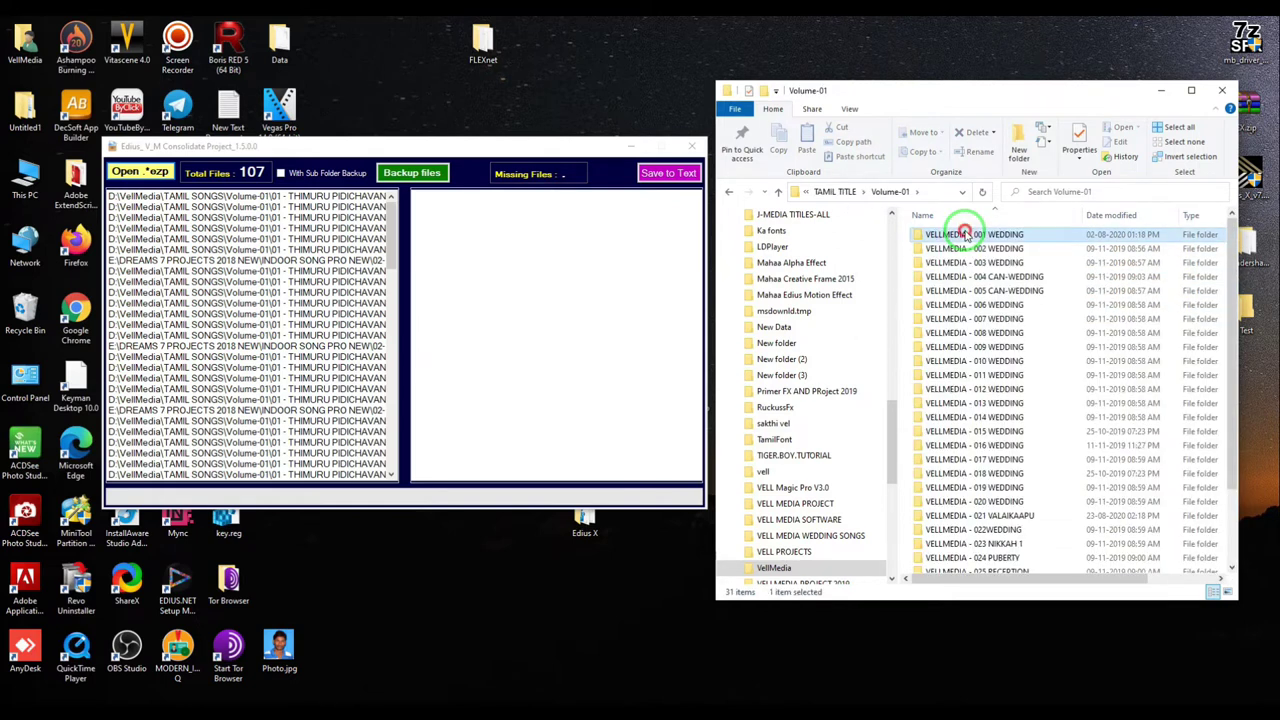
{"action": "double_click", "coordinate": [967, 234]}
Load 001-WEDDING_OK.ezp from the wedding title's PROJECT folder into the consolidate tool to list its source files.
{"action": "left_click", "coordinate": [950, 318]}
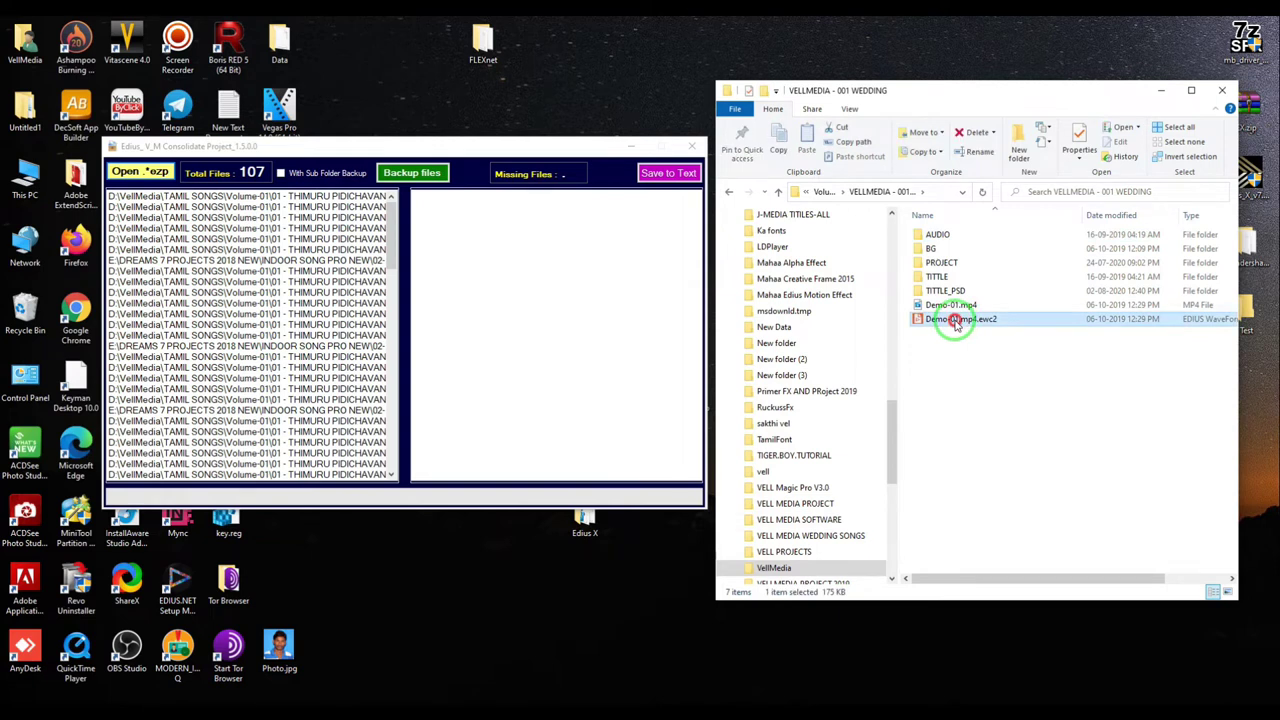
{"action": "double_click", "coordinate": [948, 290]}
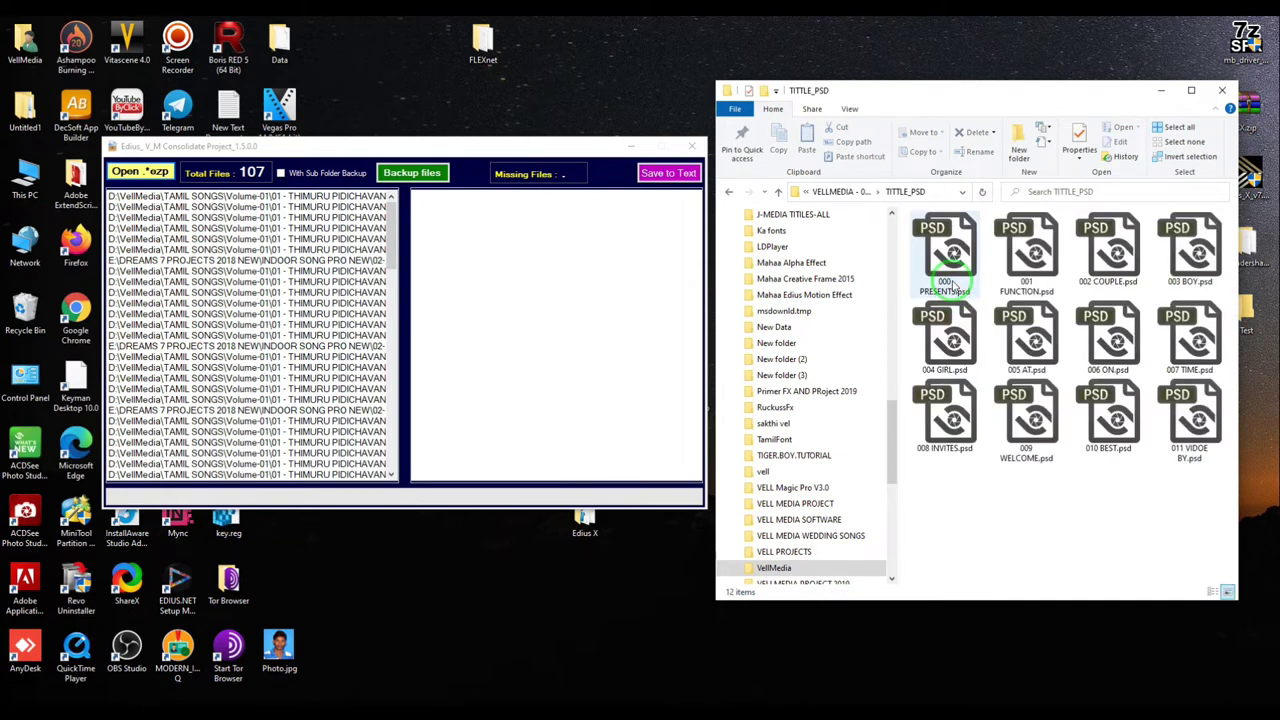
{"action": "key", "text": "BackSpace"}
{"action": "double_click", "coordinate": [958, 266]}
{"action": "left_click_drag", "start_coordinate": [1012, 265], "coordinate": [251, 306]}
{"action": "left_click_drag", "start_coordinate": [393, 280], "coordinate": [408, 251]}
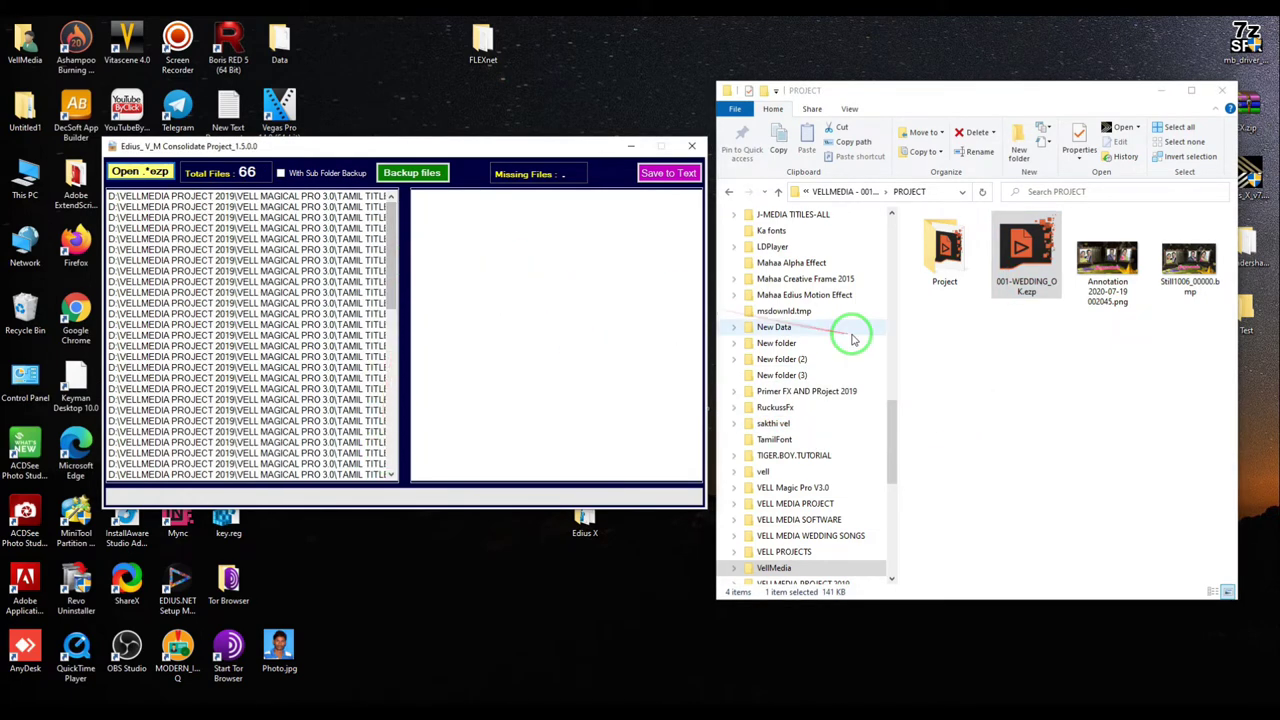
Check the combined properties of the AUDIO, BG, PROJECT, TITTLE and TITTLE_PSD folders in VELLMEDIA - 001 WEDDING.
{"action": "key", "text": "BackSpace"}
{"action": "left_click", "coordinate": [962, 234]}
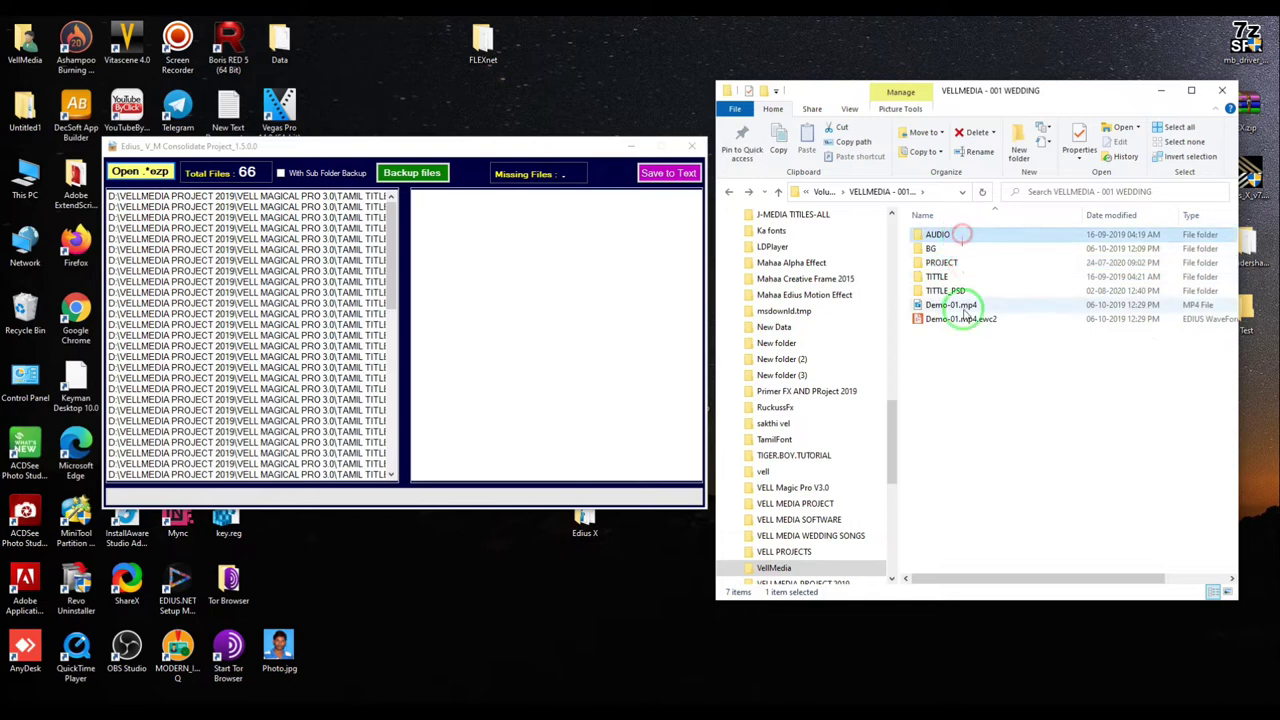
{"action": "left_click", "coordinate": [962, 290], "text": "shift"}
{"action": "right_click", "coordinate": [964, 288]}
{"action": "left_click", "coordinate": [1020, 648]}
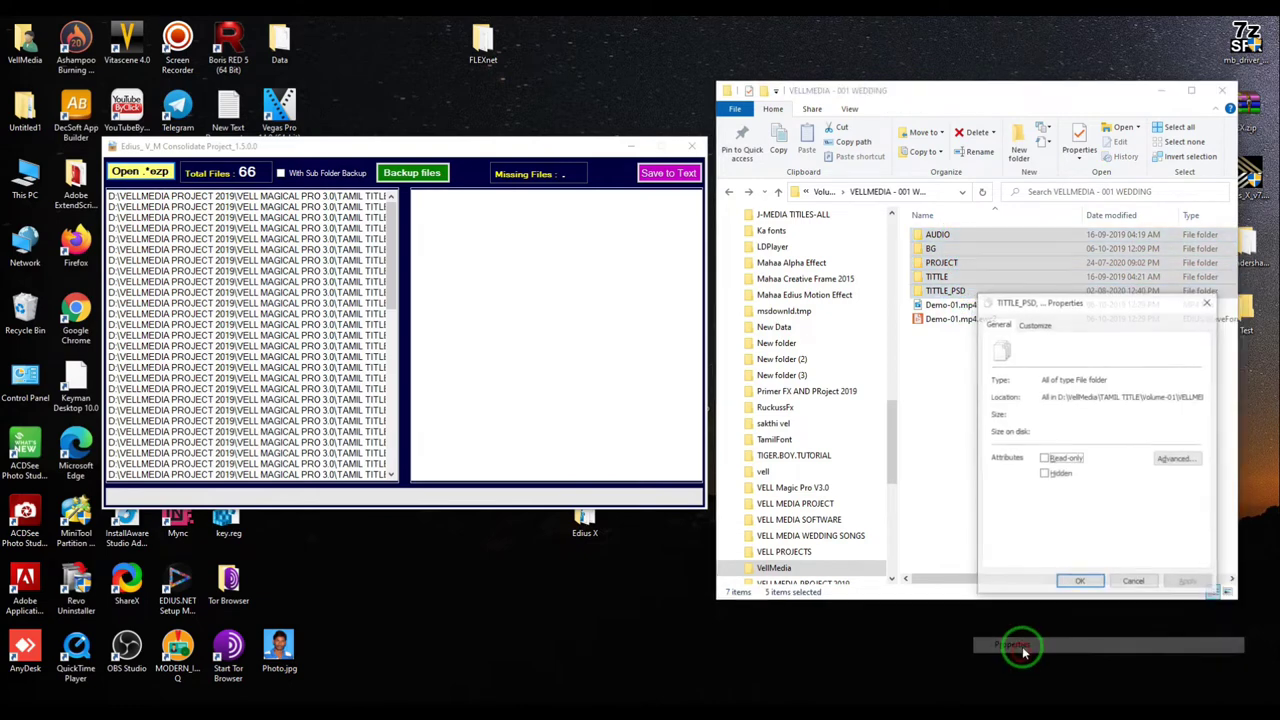
{"action": "left_click", "coordinate": [1206, 303]}
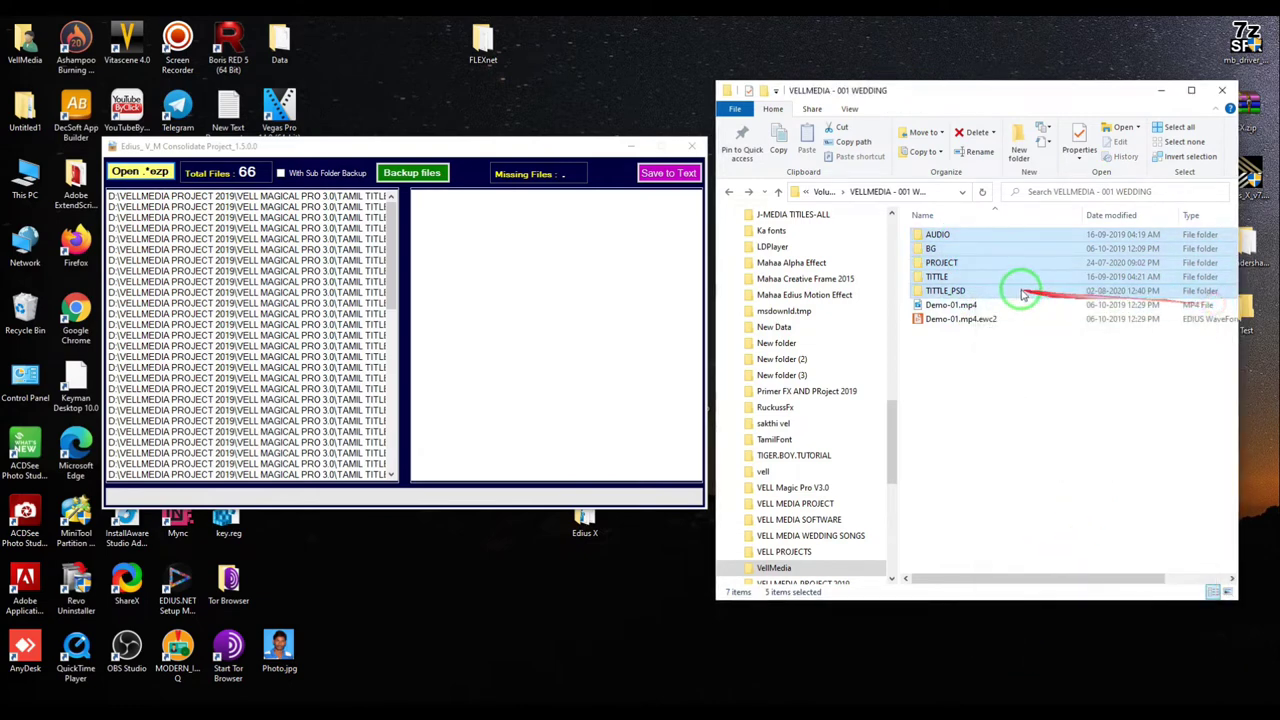
Load KANNADI_OK.ezp from the PROJECT folder of 01 - THIMURU PIDICHAVAN, under TAMIL SONGS, Volume-01, into the consolidate tool.
{"action": "key", "text": "BackSpace"}
{"action": "double_click", "coordinate": [958, 252]}
{"action": "key", "text": "BackSpace"}
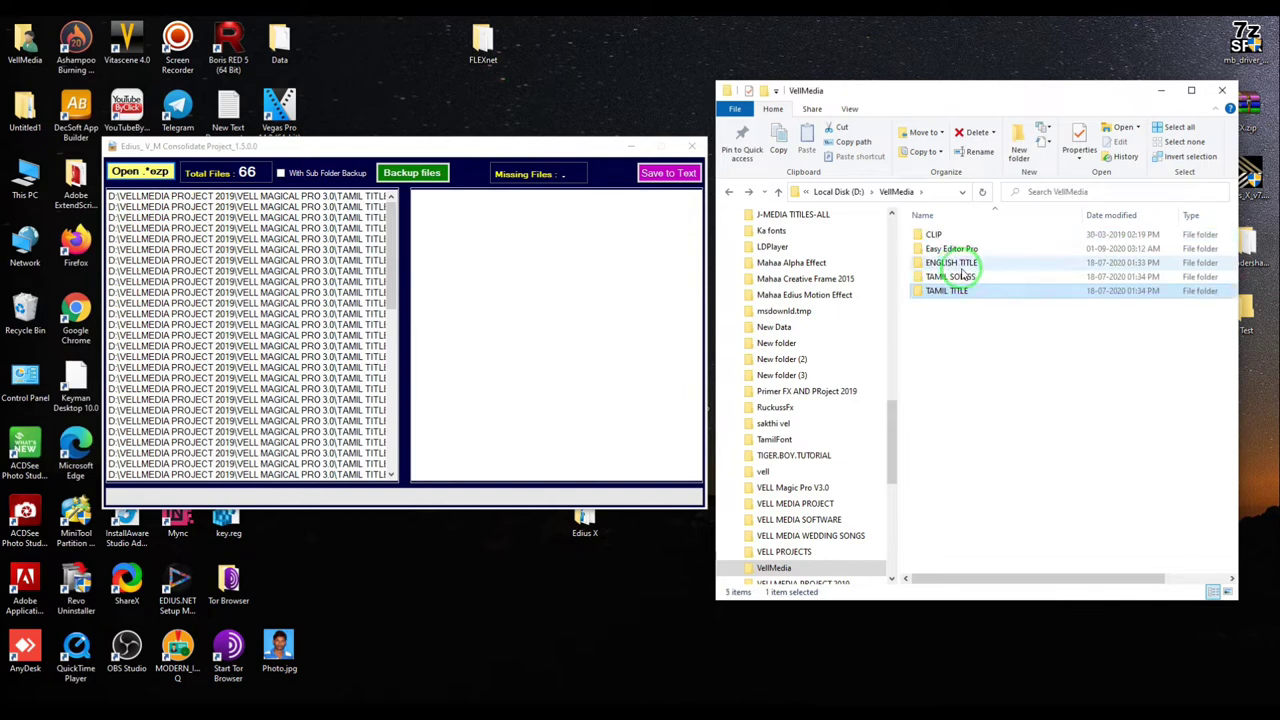
{"action": "double_click", "coordinate": [998, 275]}
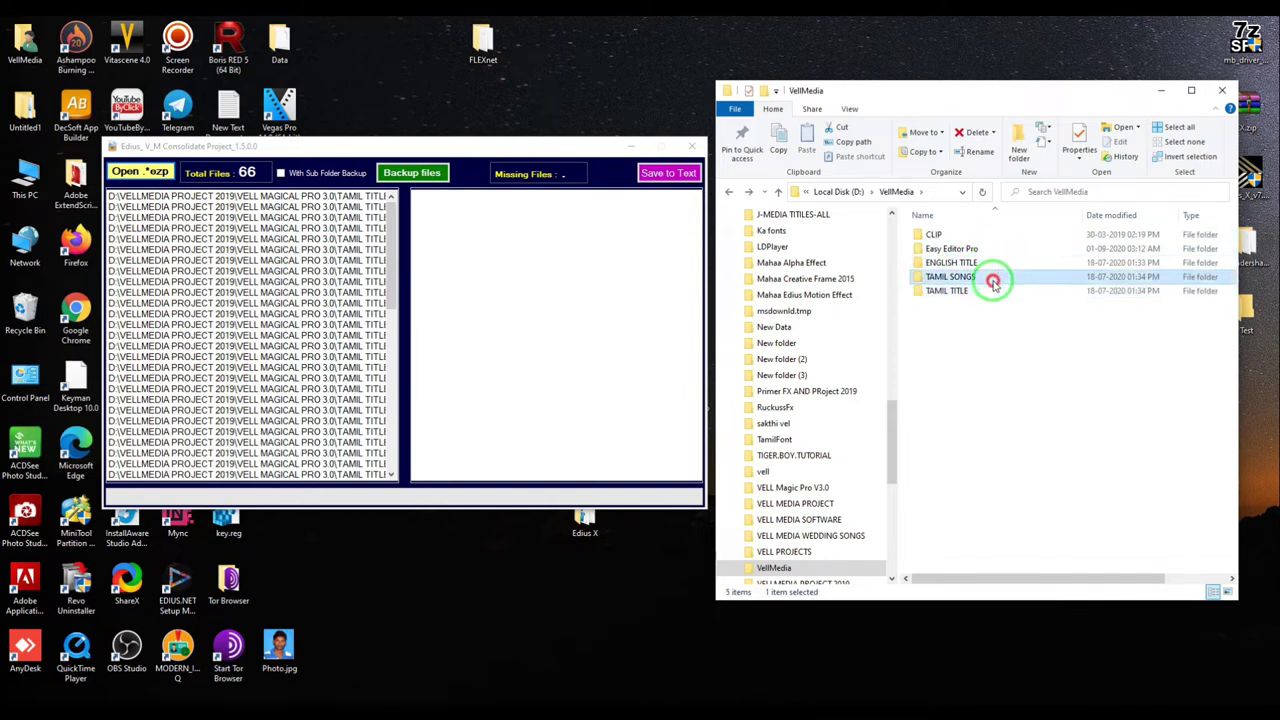
{"action": "double_click", "coordinate": [991, 238]}
{"action": "double_click", "coordinate": [1000, 234]}
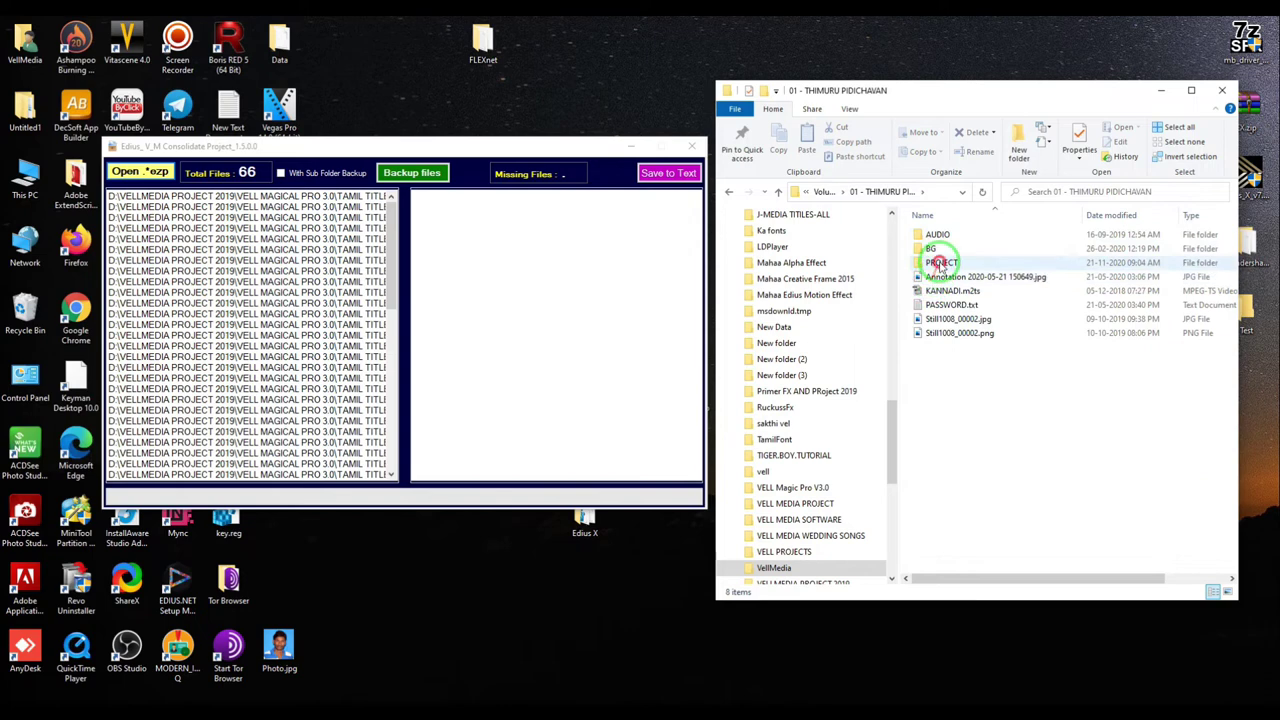
{"action": "double_click", "coordinate": [940, 262]}
{"action": "left_click_drag", "start_coordinate": [943, 305], "coordinate": [214, 290]}
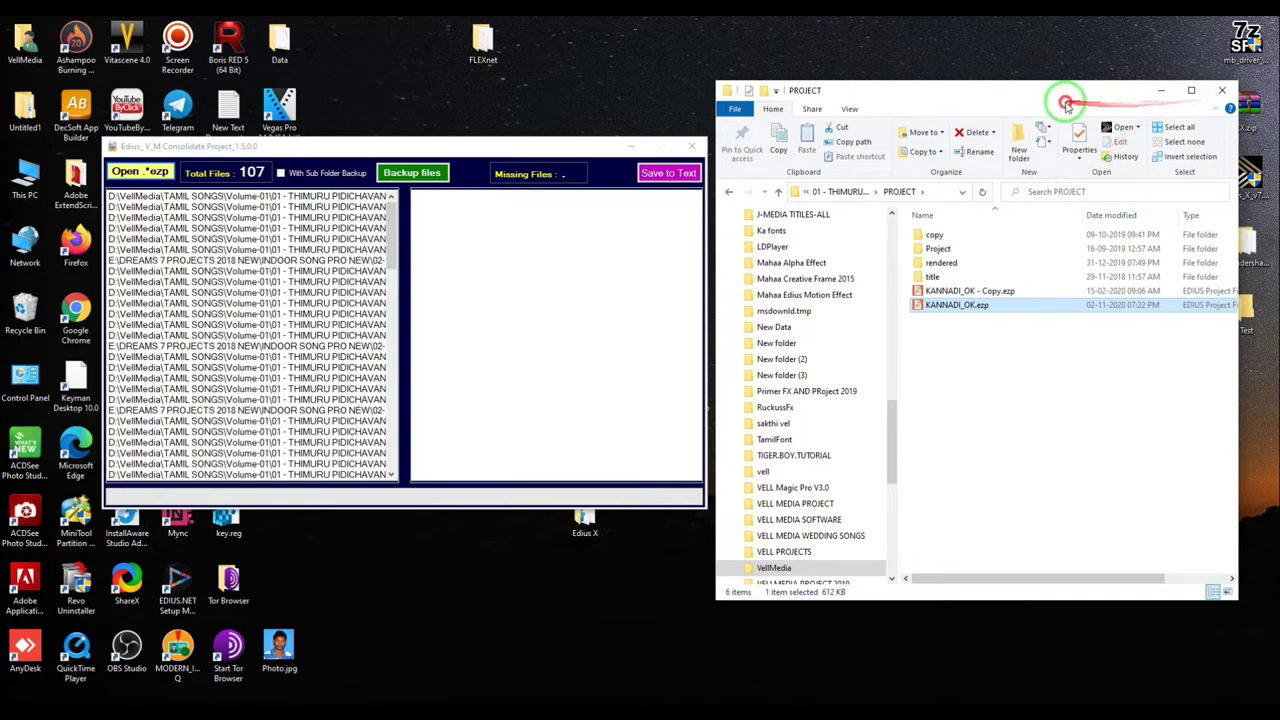
Clear the Explorer window away from the desktop's Test folder and back up the listed source files into that folder.
{"action": "left_click_drag", "start_coordinate": [1066, 100], "coordinate": [826, 427]}
{"action": "left_click_drag", "start_coordinate": [1246, 305], "coordinate": [944, 204]}
{"action": "left_click_drag", "start_coordinate": [903, 412], "coordinate": [909, 469]}
{"action": "left_click", "coordinate": [418, 177]}
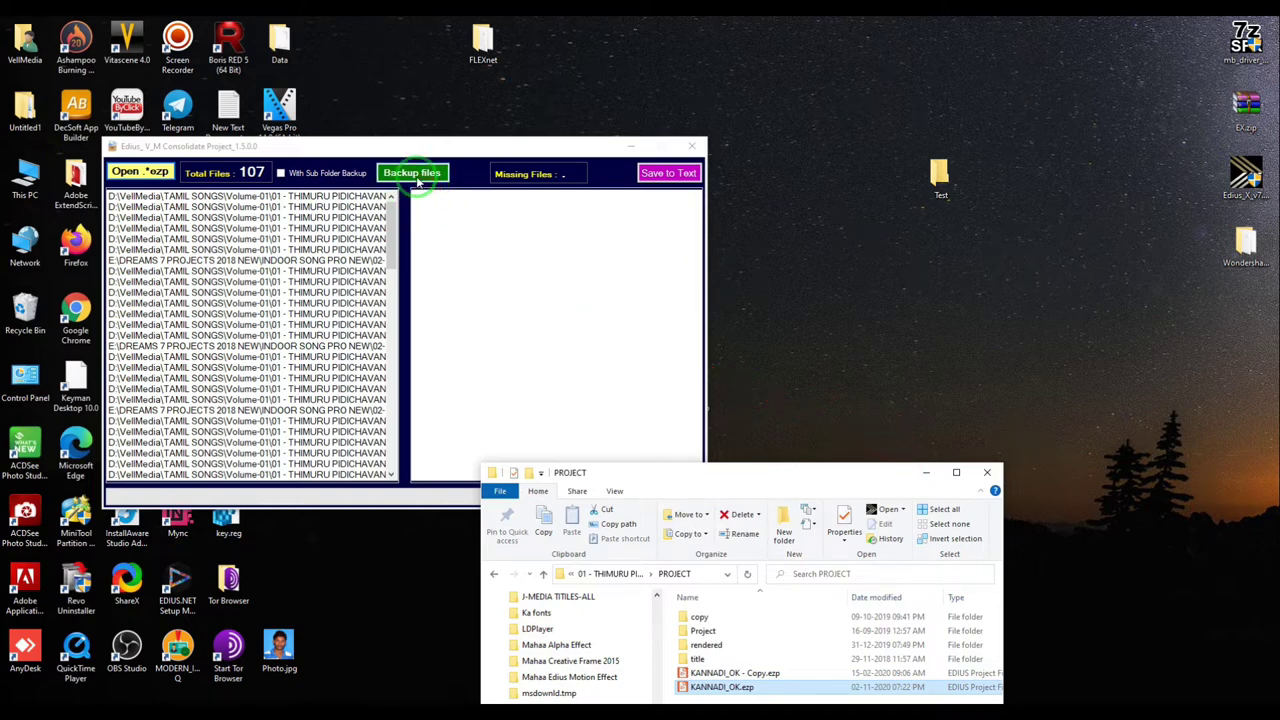
{"action": "left_click", "coordinate": [418, 177]}
{"action": "scroll", "coordinate": [672, 400], "scroll_direction": "down", "scroll_amount": 5}
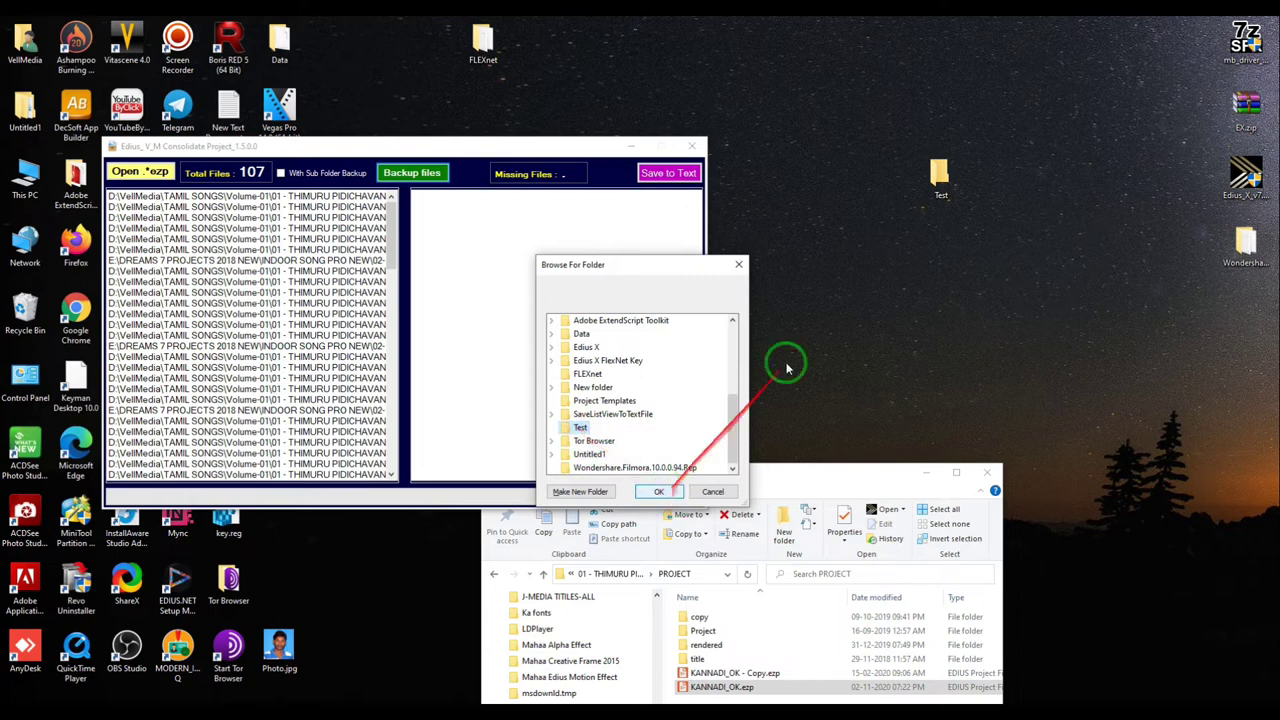
{"action": "left_click", "coordinate": [939, 180]}
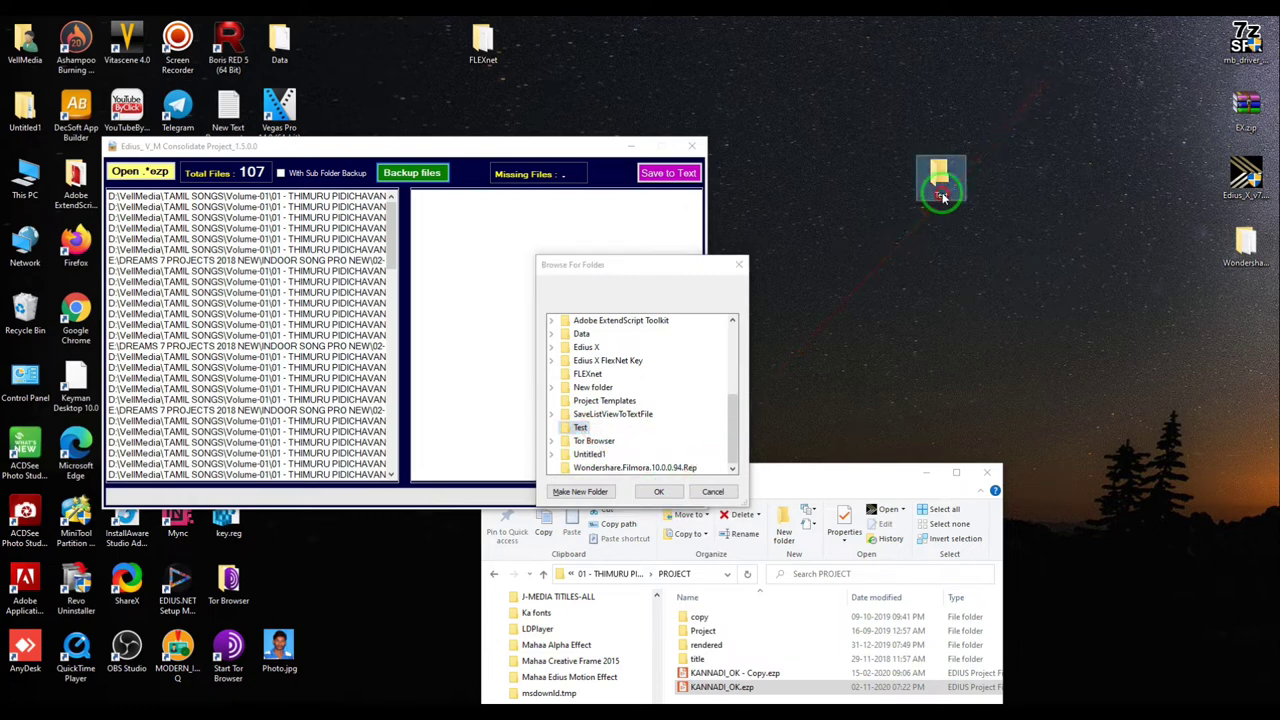
{"action": "left_click", "coordinate": [661, 491]}
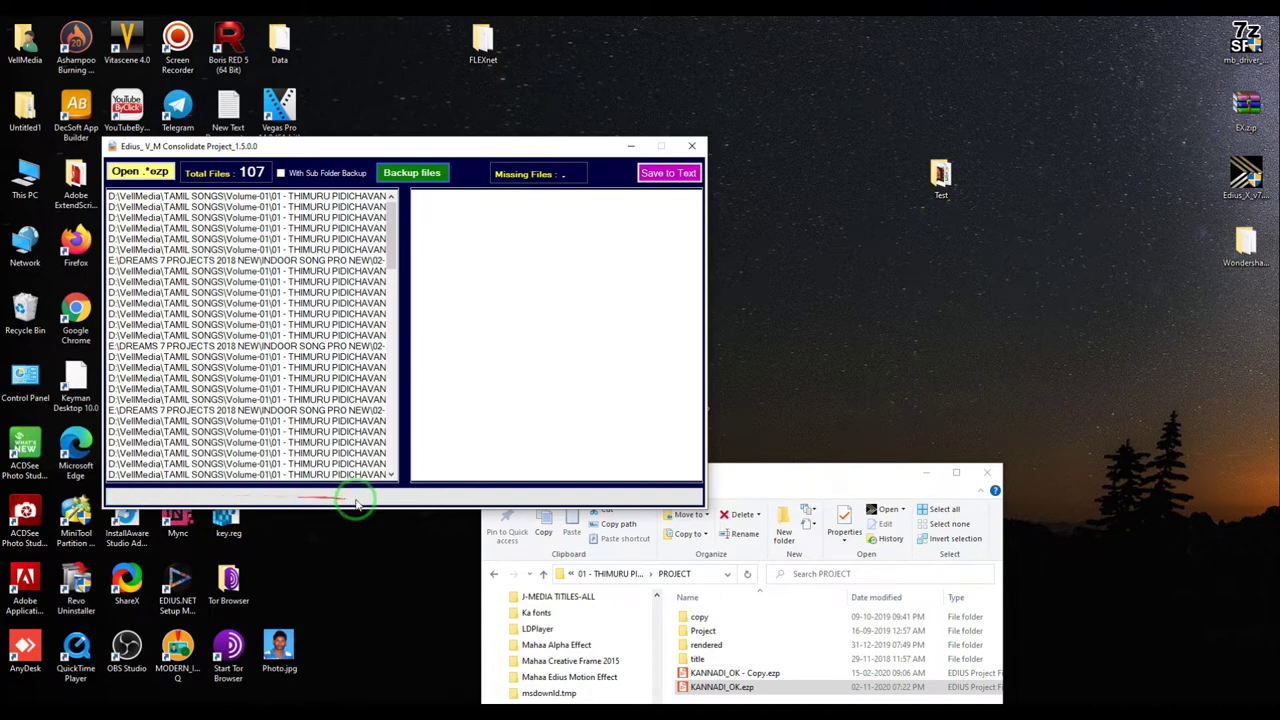
Open the Test folder beside the consolidate tool to follow the copying, and dismiss the completion message.
{"action": "double_click", "coordinate": [940, 180]}
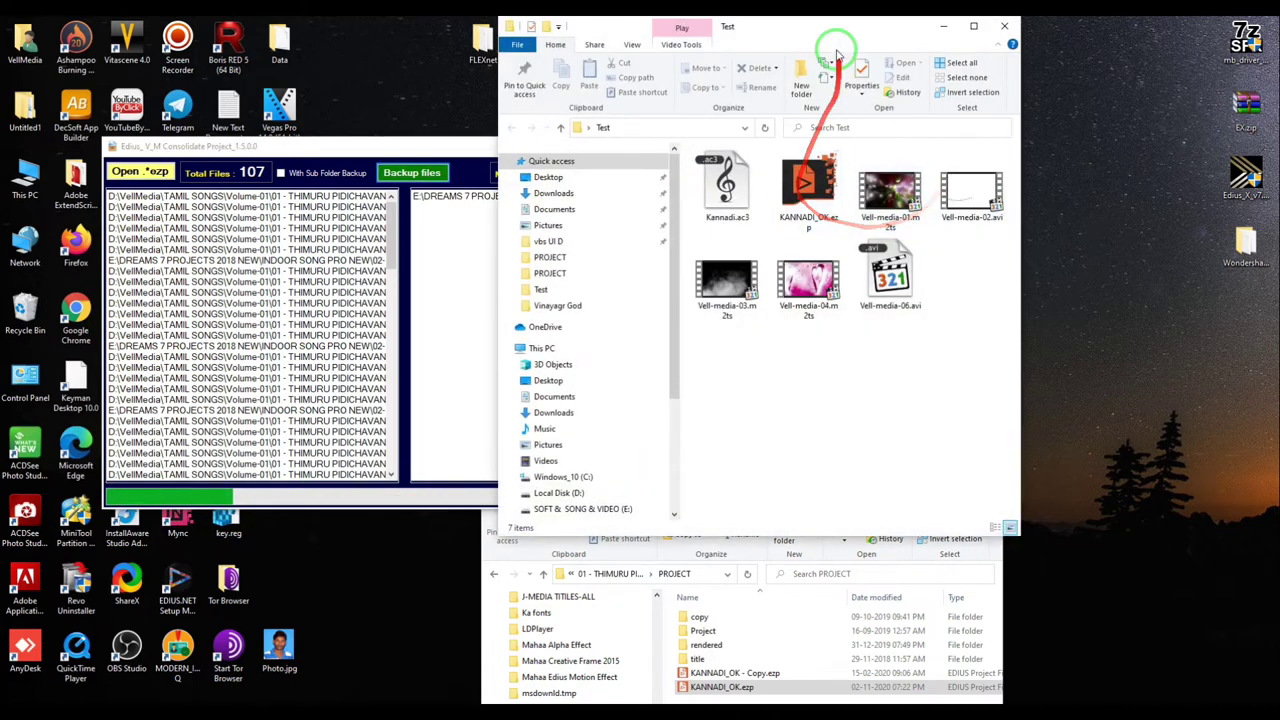
{"action": "left_click_drag", "start_coordinate": [829, 26], "coordinate": [1053, 44]}
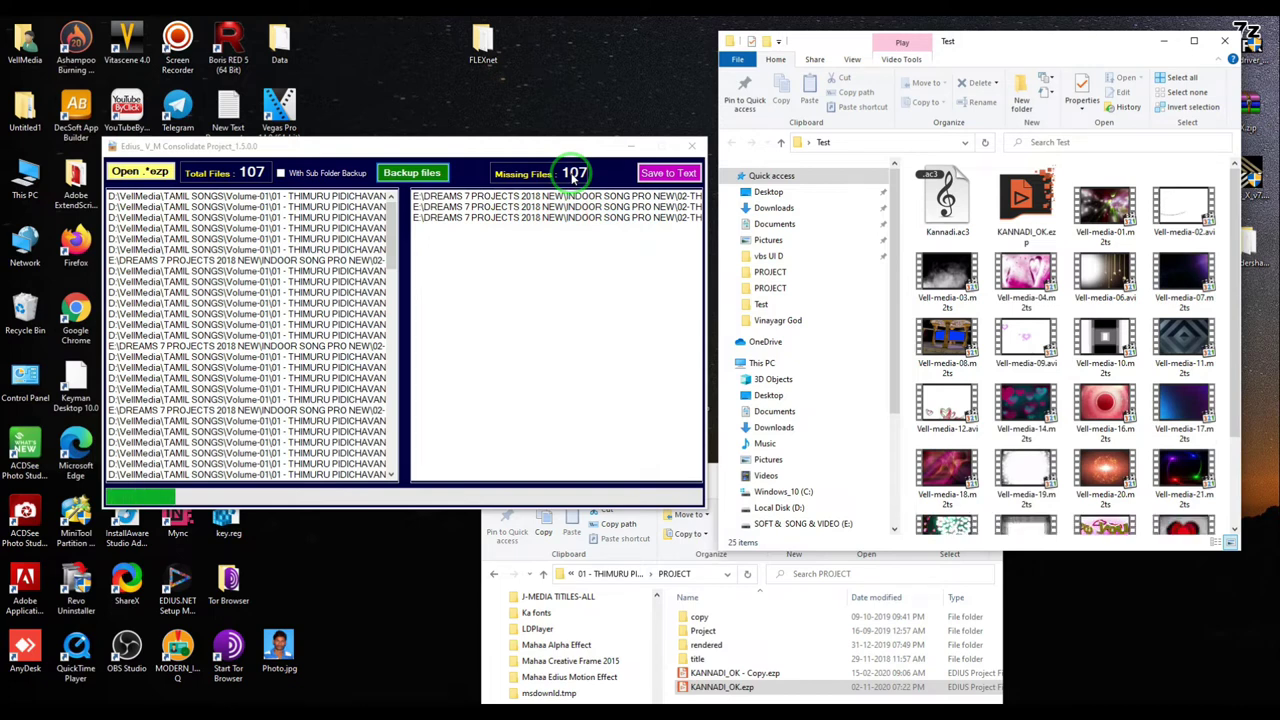
{"action": "left_click_drag", "start_coordinate": [581, 146], "coordinate": [565, 121]}
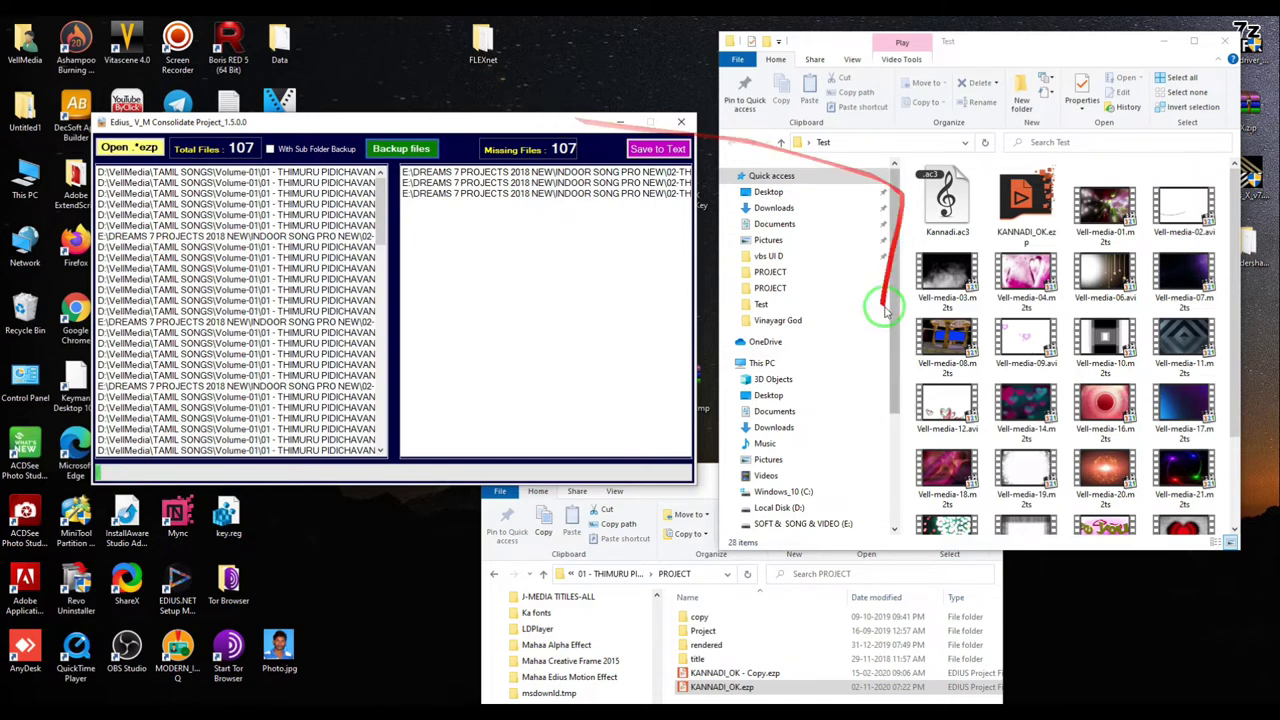
{"action": "scroll", "coordinate": [1014, 334], "scroll_direction": "down", "scroll_amount": 2}
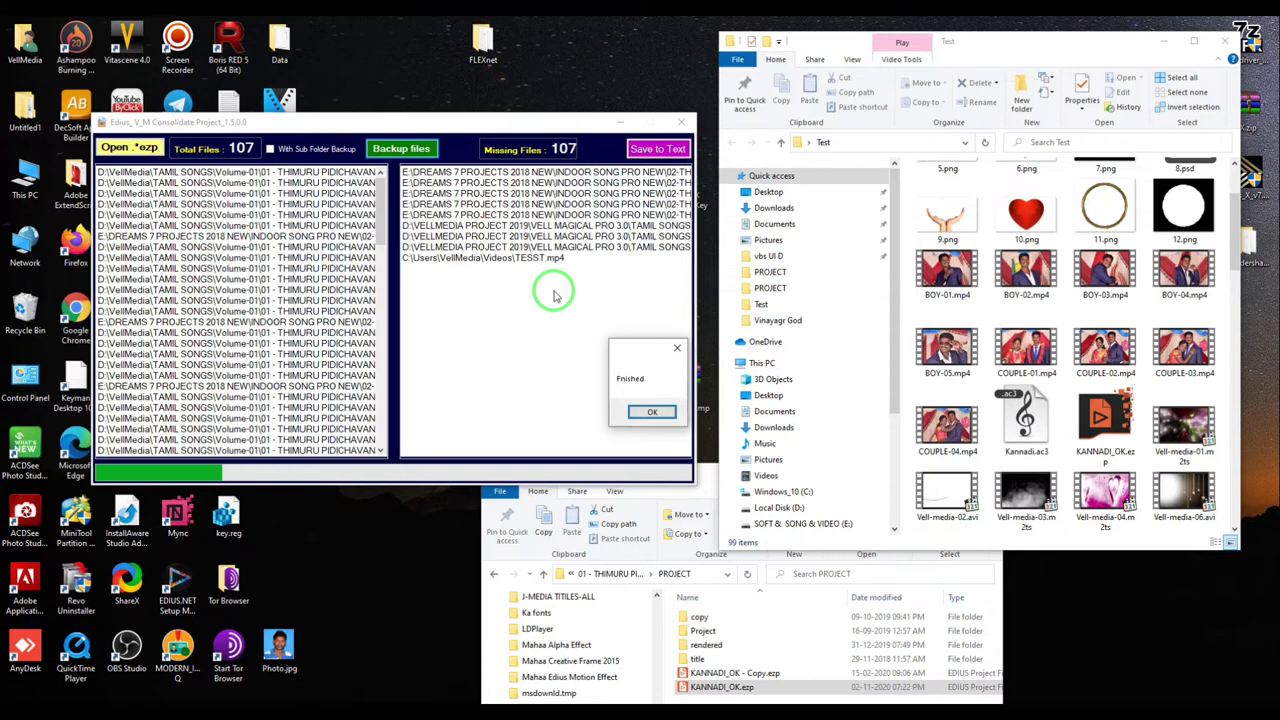
{"action": "left_click", "coordinate": [651, 411]}
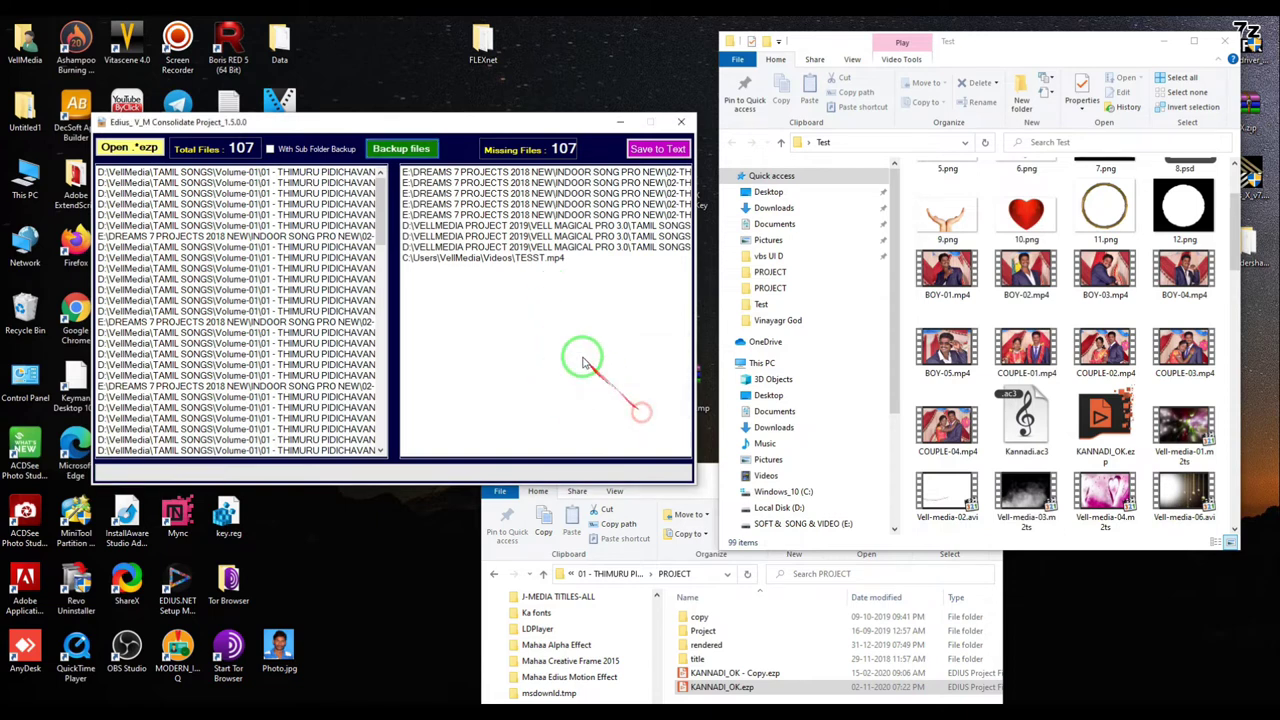
Review the tool's missing files list and look through the backed-up files in the Test folder.
{"action": "left_click", "coordinate": [505, 172]}
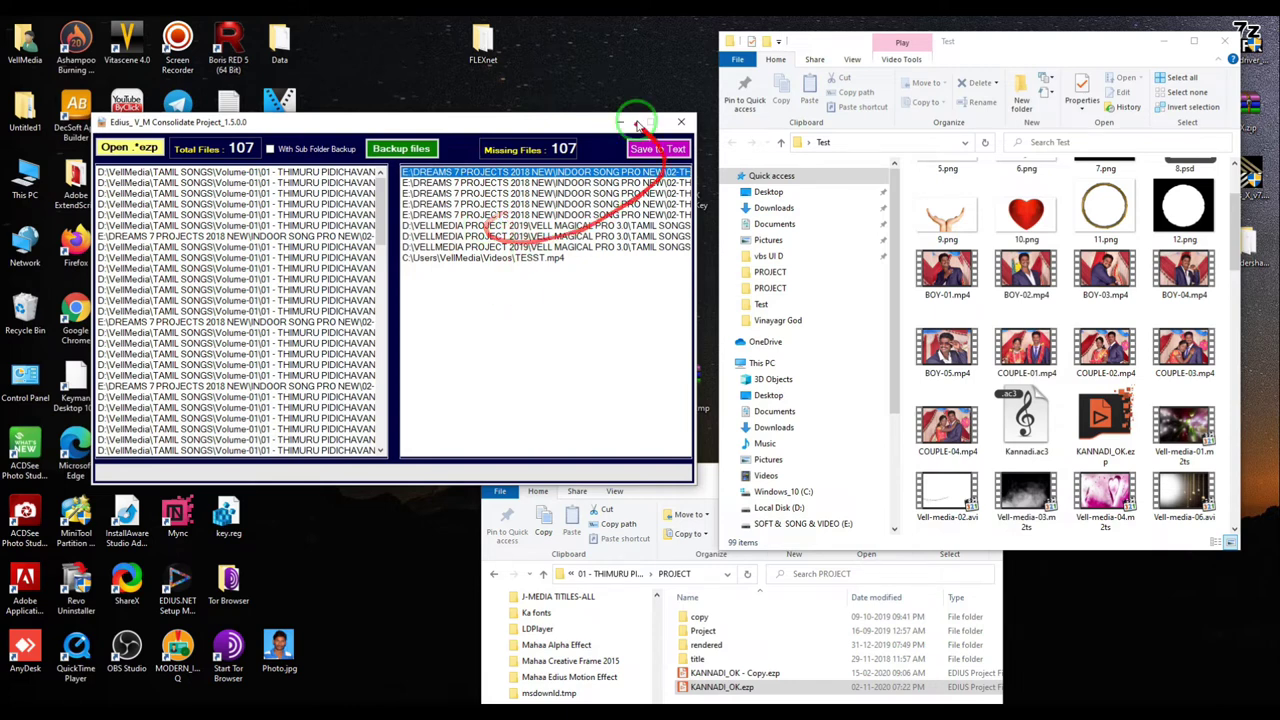
{"action": "left_click", "coordinate": [1240, 288]}
{"action": "scroll", "coordinate": [1220, 523], "scroll_direction": "down", "scroll_amount": 2}
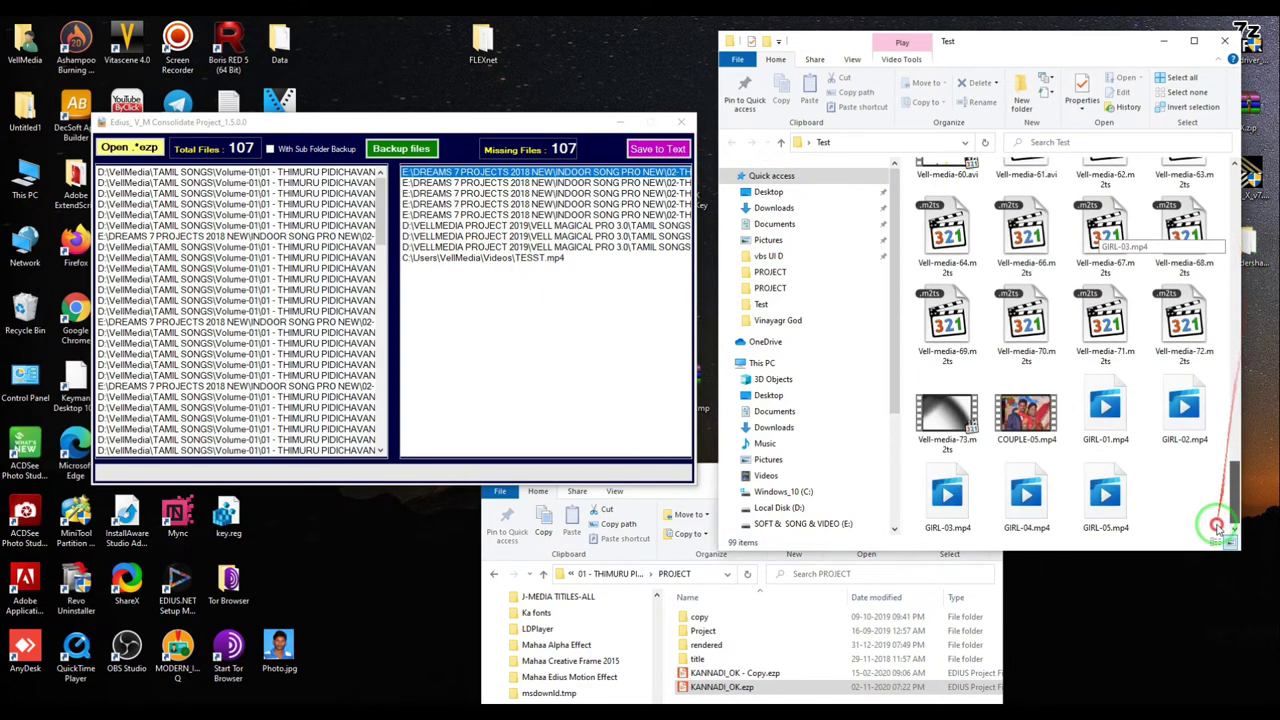
{"action": "scroll", "coordinate": [1170, 465], "scroll_direction": "up", "scroll_amount": 5}
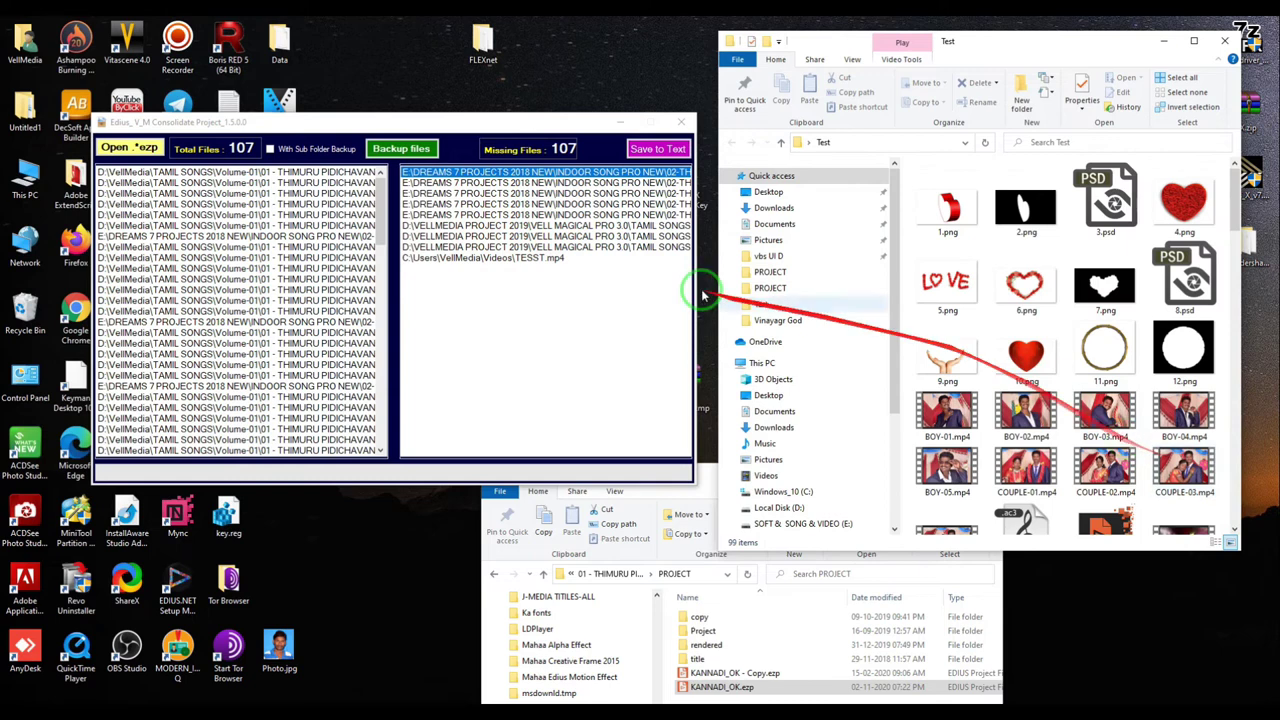
Save the missing files list as text and open Missing File List.txt from the Test folder.
{"action": "left_click", "coordinate": [650, 150]}
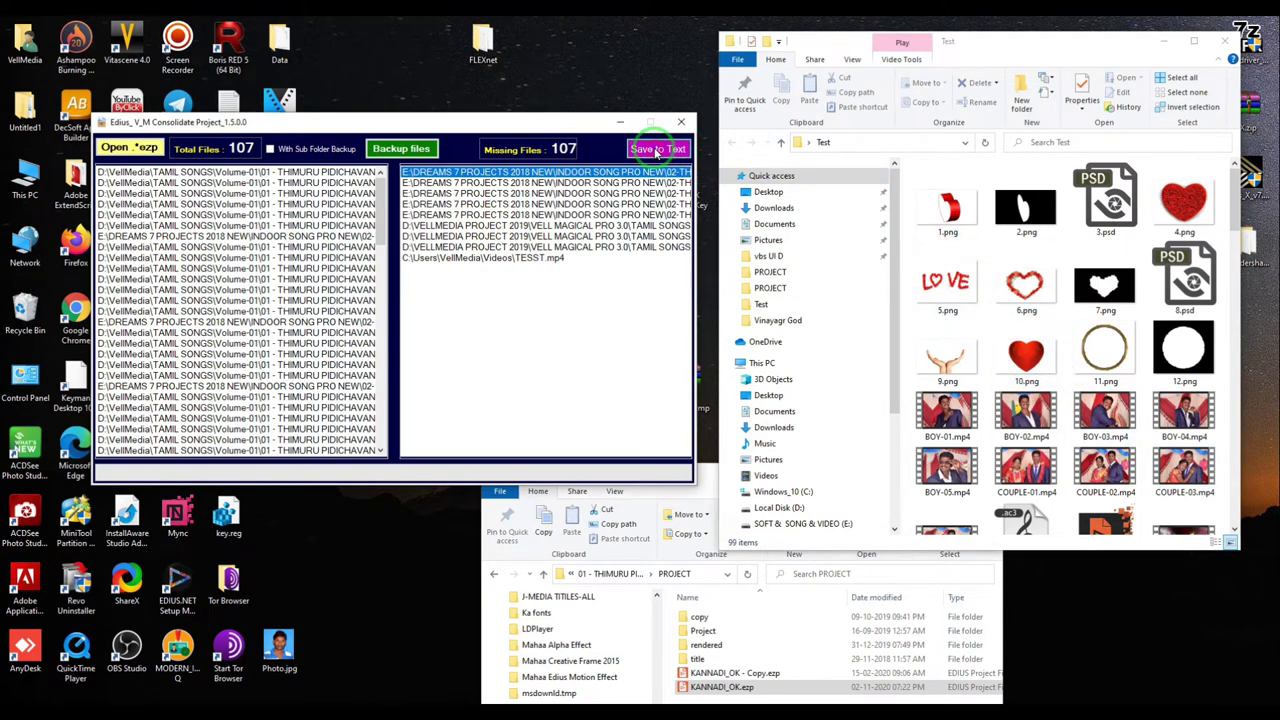
{"action": "scroll", "coordinate": [1050, 400], "scroll_direction": "down", "scroll_amount": 6}
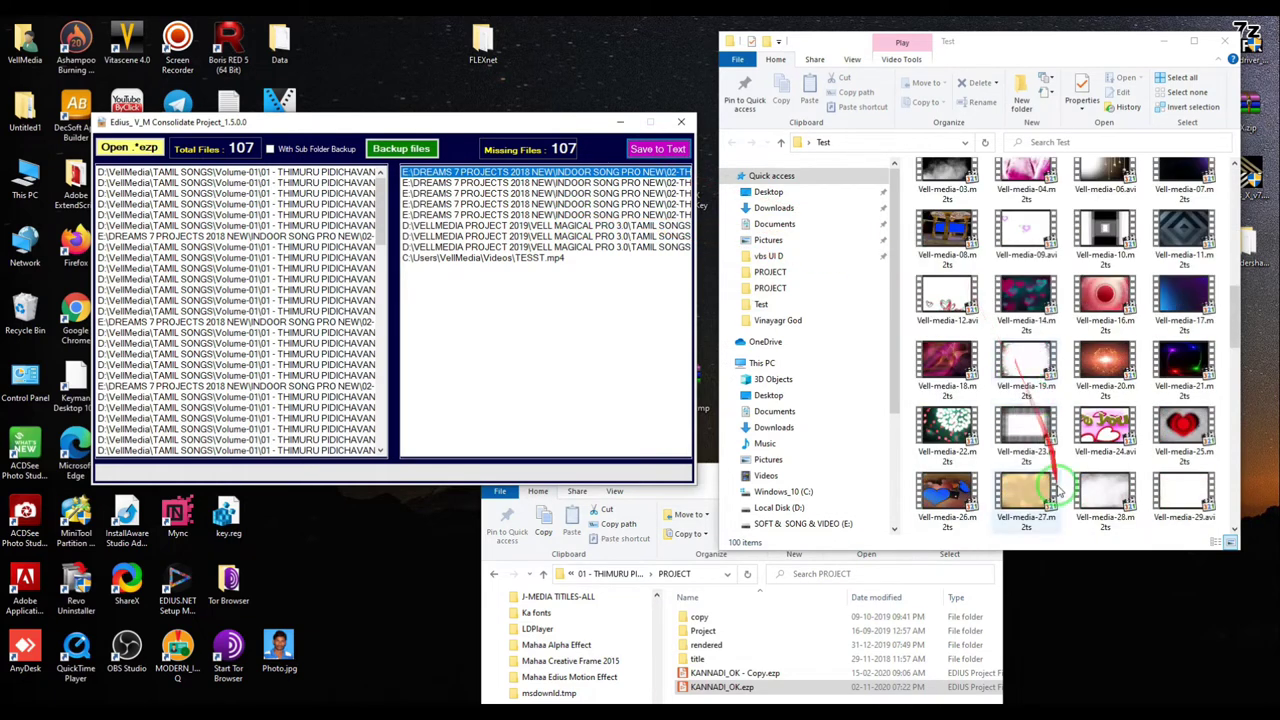
{"action": "left_click", "coordinate": [1055, 500]}
{"action": "scroll", "coordinate": [1055, 500], "scroll_direction": "up", "scroll_amount": 6}
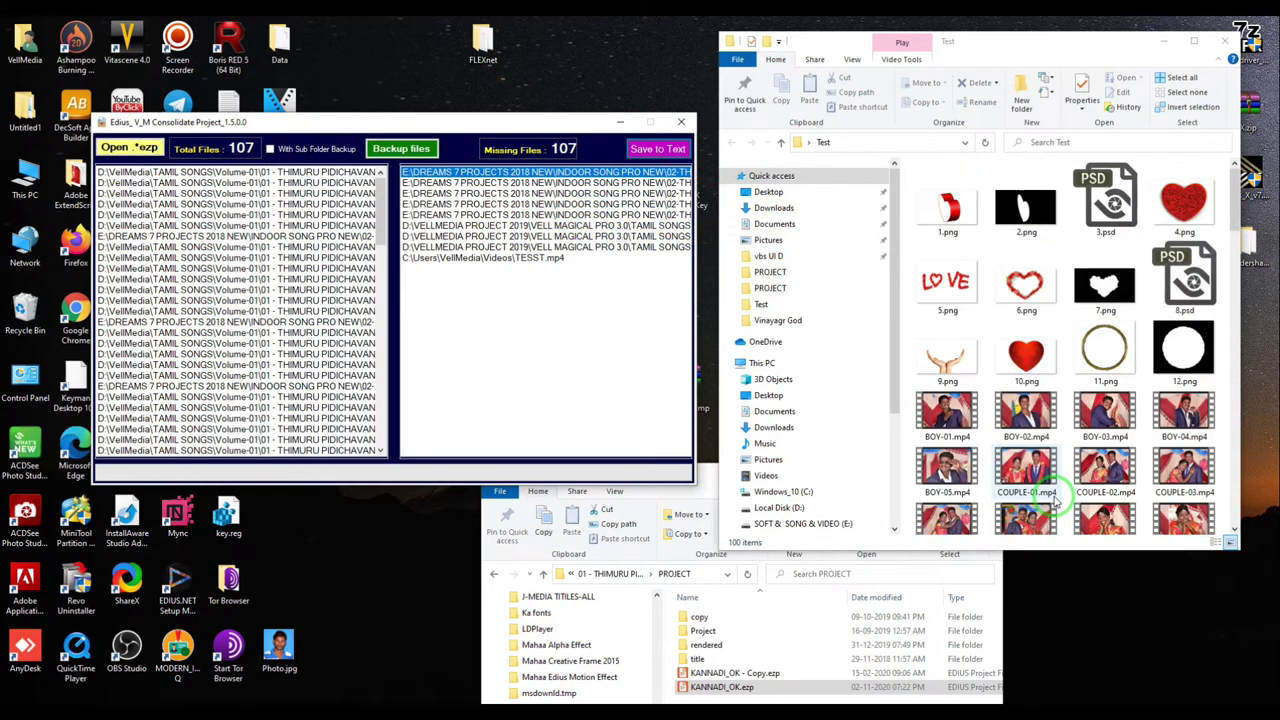
{"action": "scroll", "coordinate": [1055, 500], "scroll_direction": "down", "scroll_amount": 3}
{"action": "left_click", "coordinate": [1033, 292]}
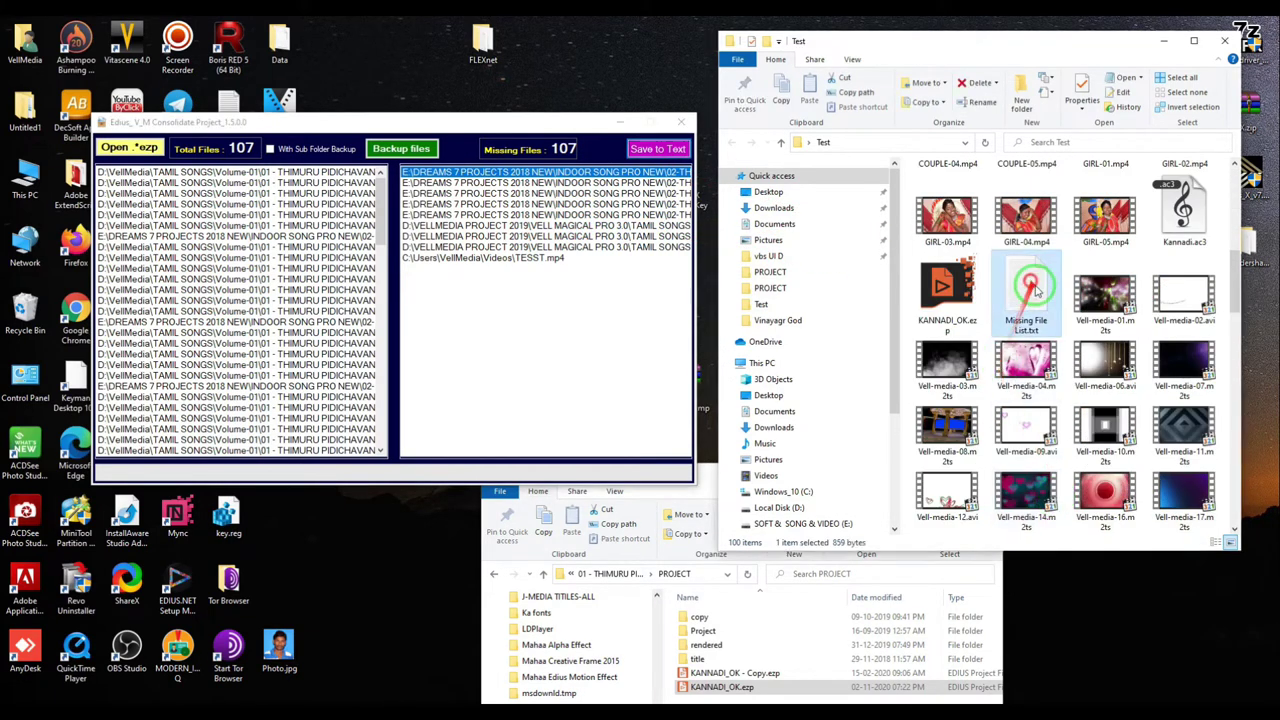
{"action": "double_click", "coordinate": [1050, 275]}
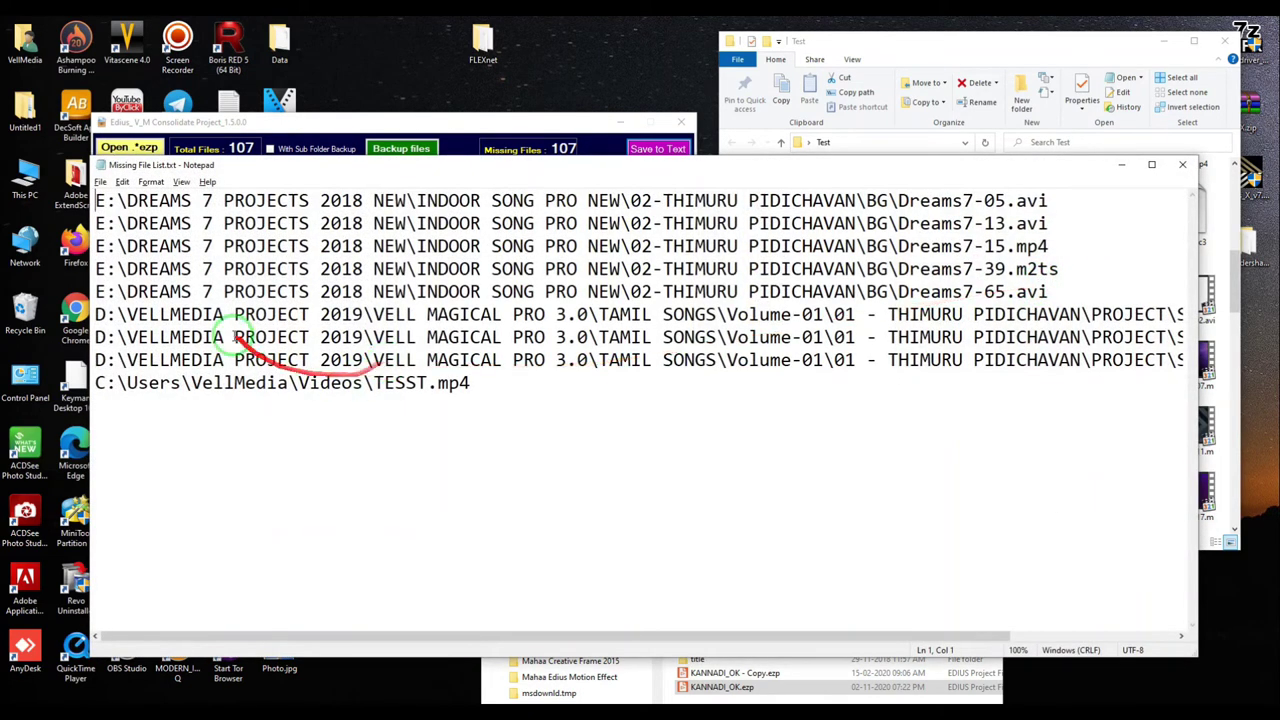
Check the first missing path, ending in Dreams7-05.avi, by copying it into a new Explorer window's address, and put both windows away.
{"action": "left_click_drag", "start_coordinate": [98, 200], "coordinate": [1118, 209]}
{"action": "key", "text": "ctrl+c"}
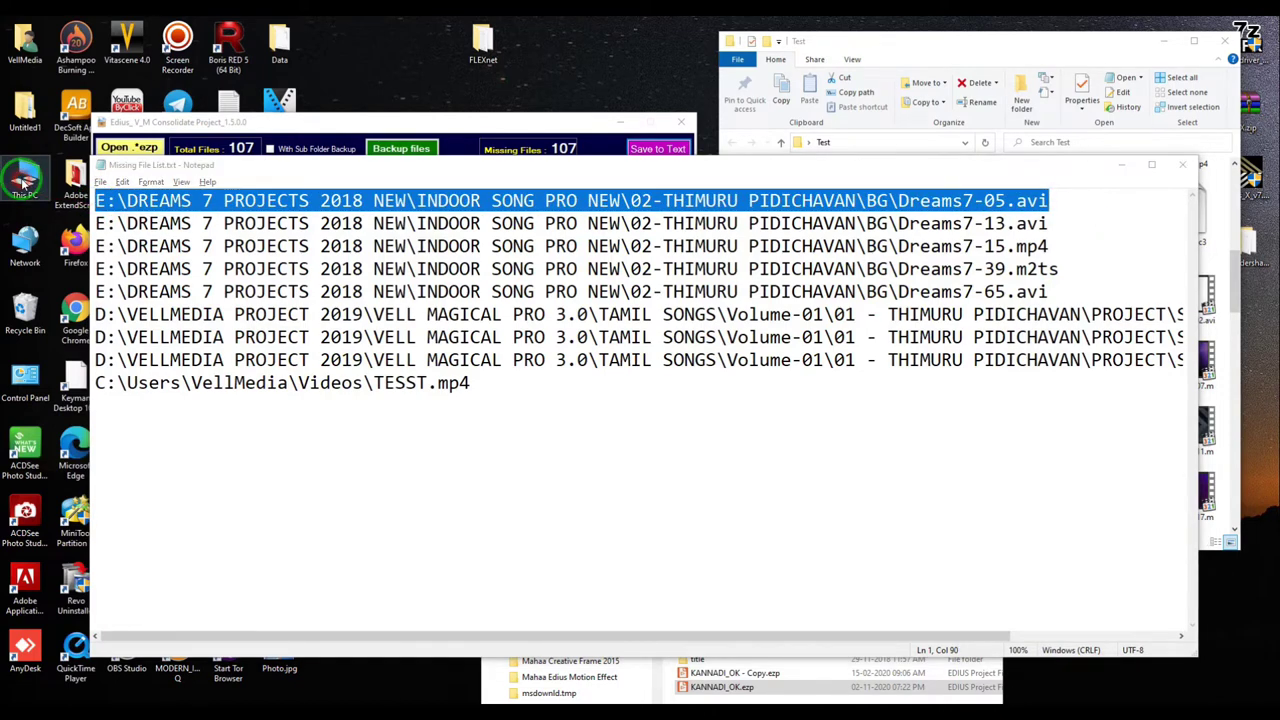
{"action": "key", "text": "super+e"}
{"action": "left_click", "coordinate": [1086, 159]}
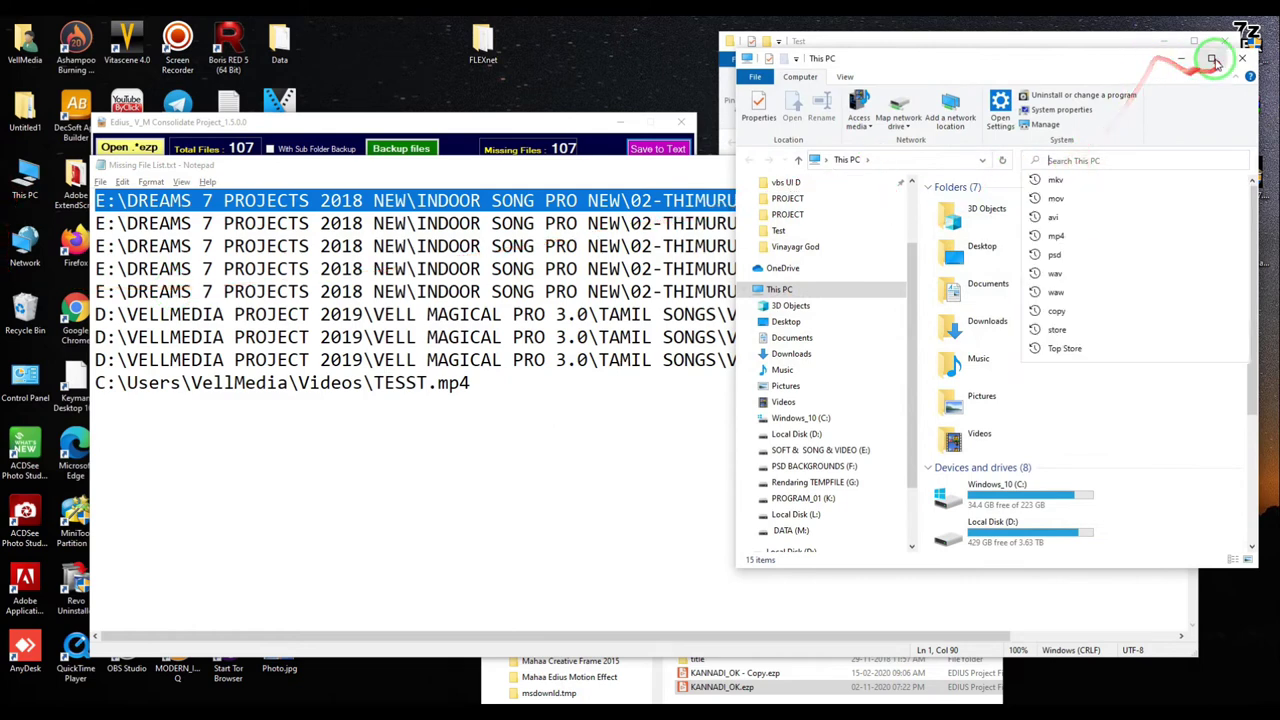
{"action": "left_click", "coordinate": [1211, 58]}
{"action": "left_click", "coordinate": [741, 123]}
{"action": "key", "text": "ctrl+v"}
{"action": "key", "text": "Return"}
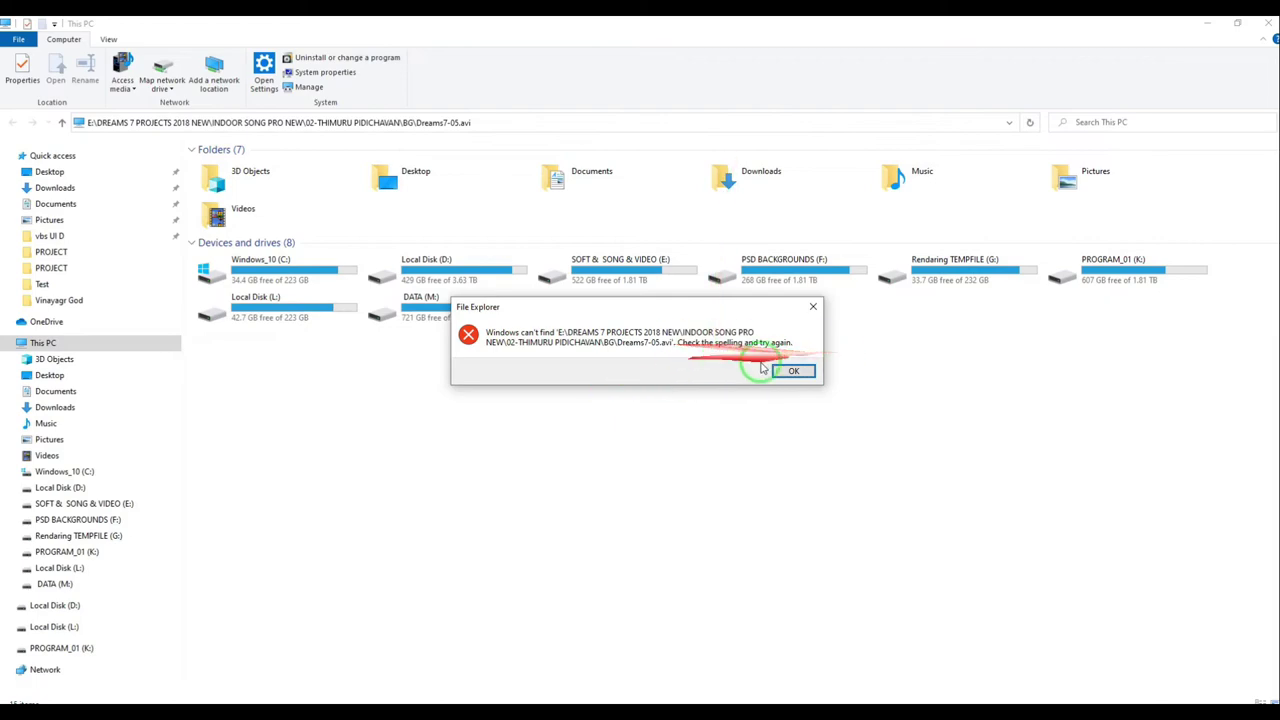
{"action": "left_click", "coordinate": [821, 377]}
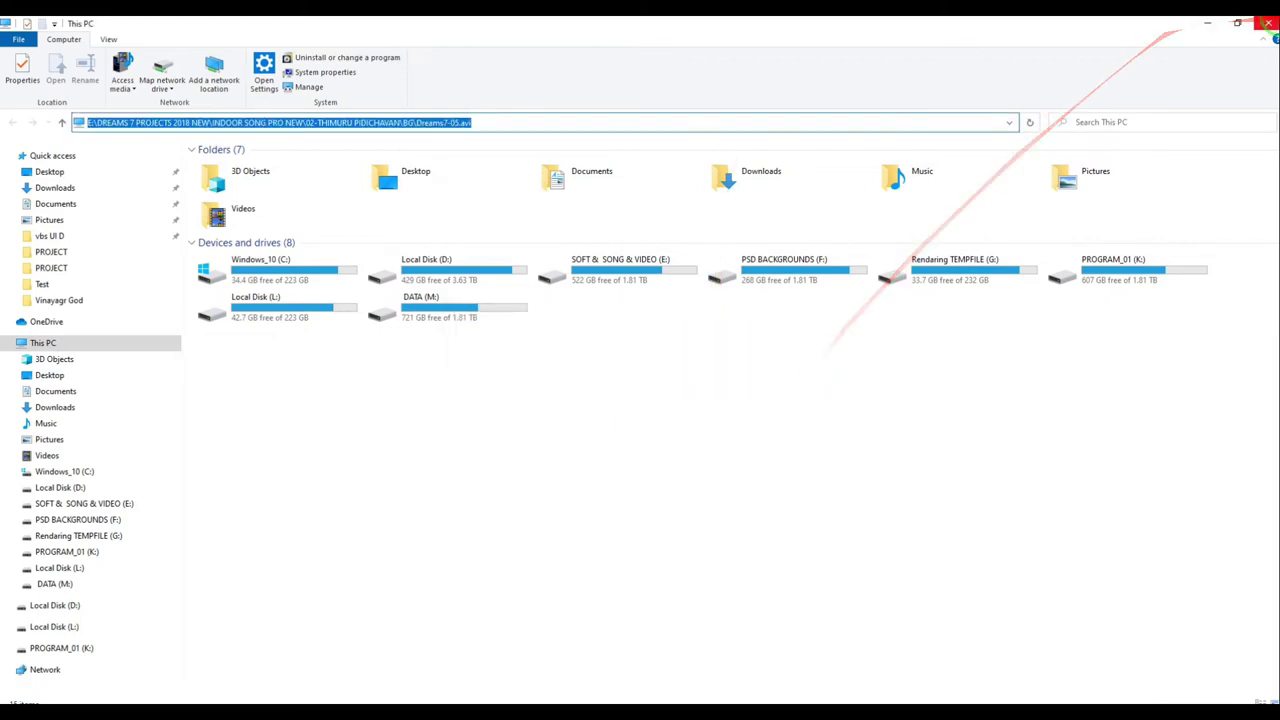
{"action": "left_click", "coordinate": [1207, 22]}
{"action": "left_click", "coordinate": [1182, 164]}
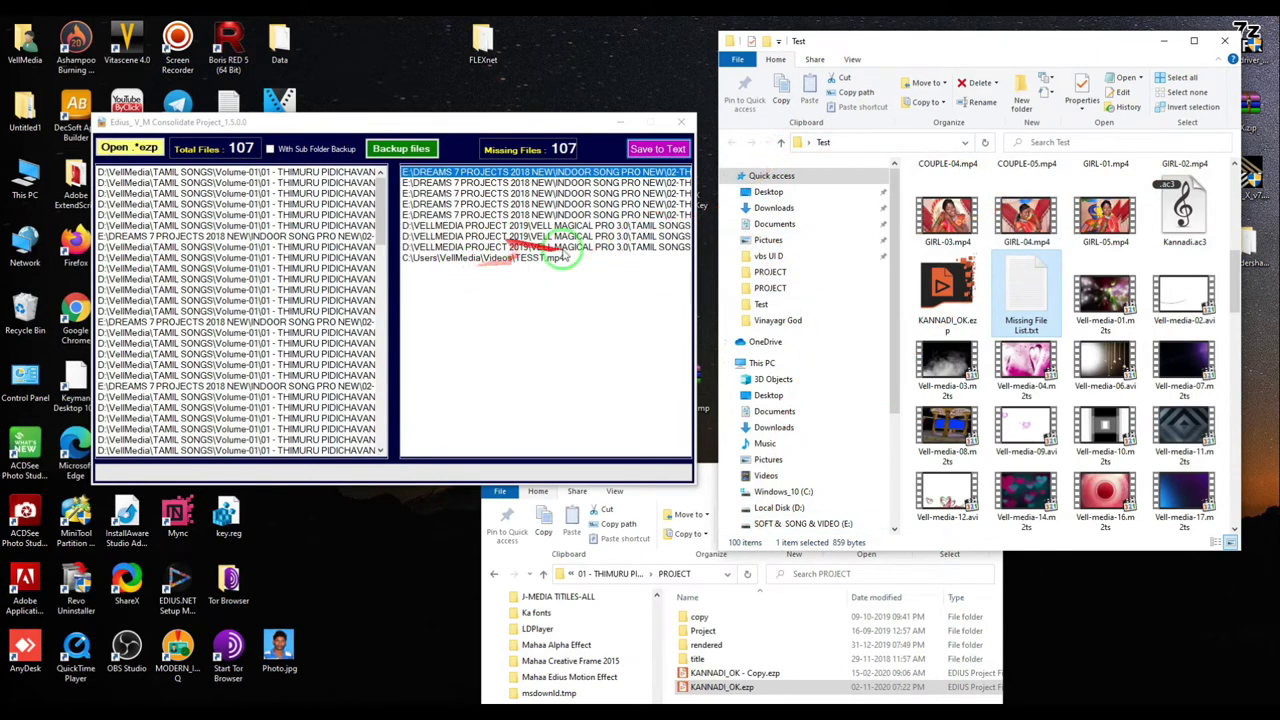
Bring the project's Explorer window forward and go up from the PROJECT folder to the VellMedia folder on drive D.
{"action": "left_click", "coordinate": [1067, 253]}
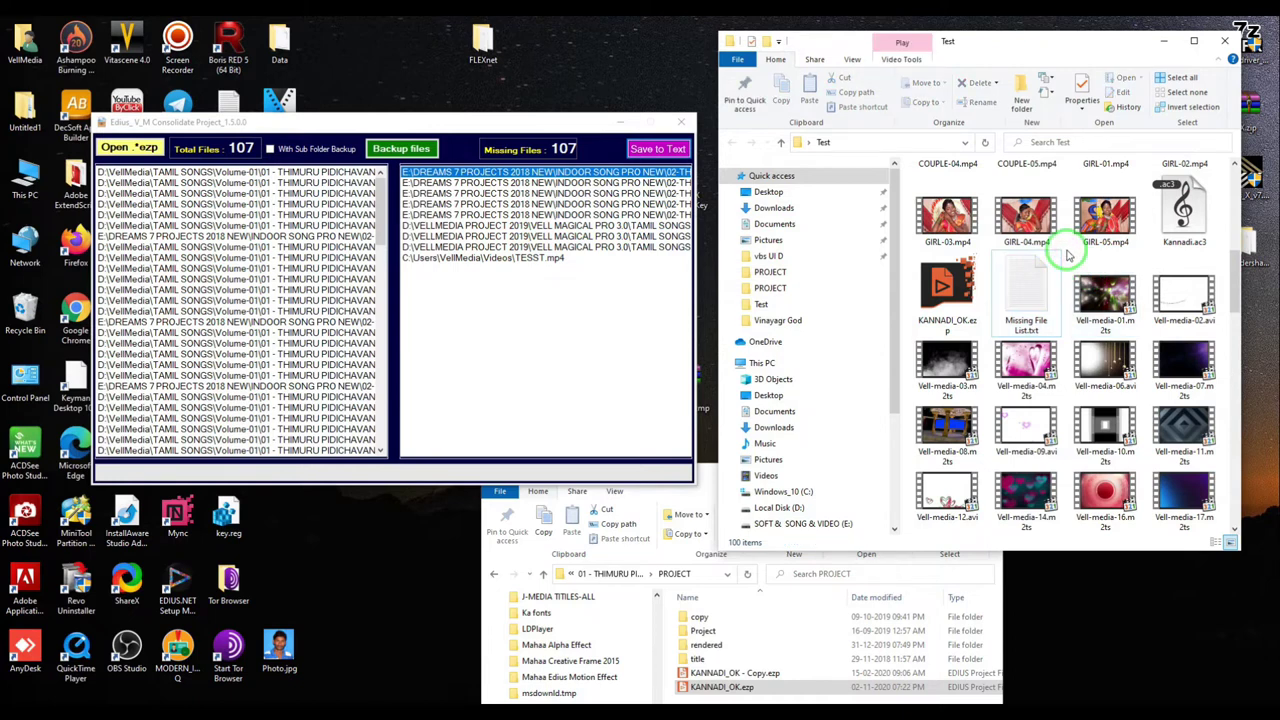
{"action": "double_click", "coordinate": [709, 467]}
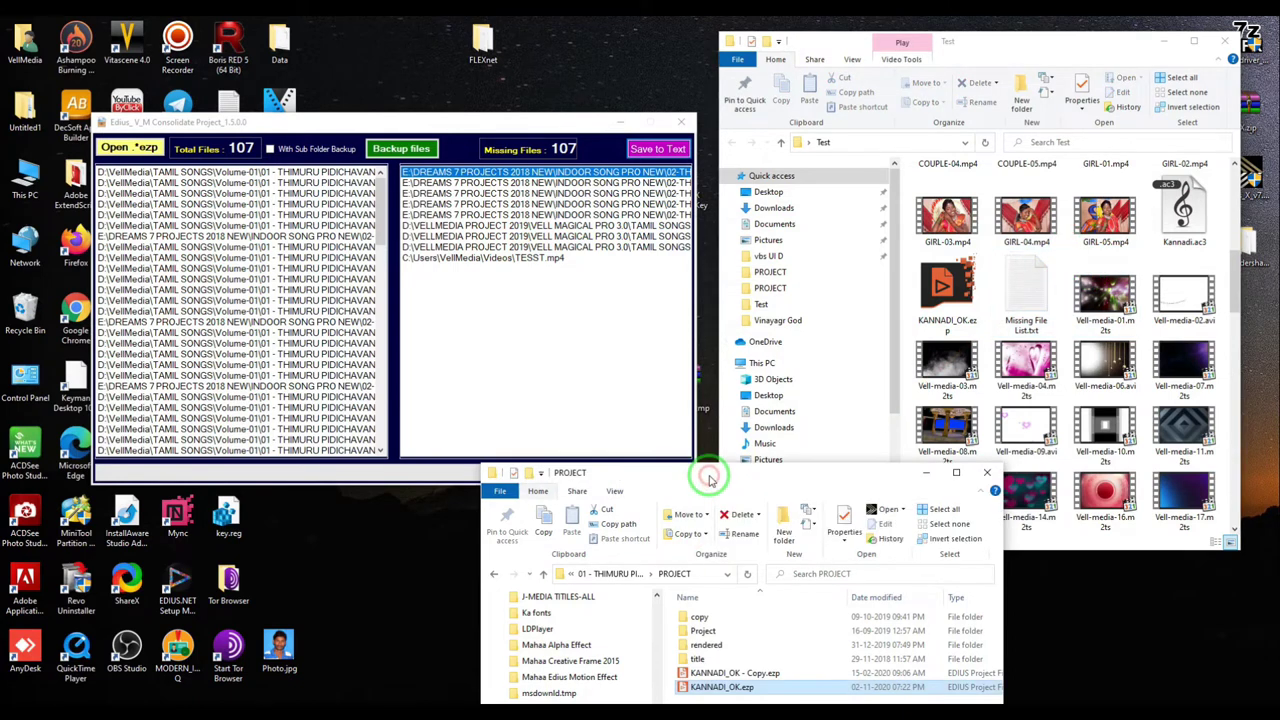
{"action": "double_click", "coordinate": [986, 18]}
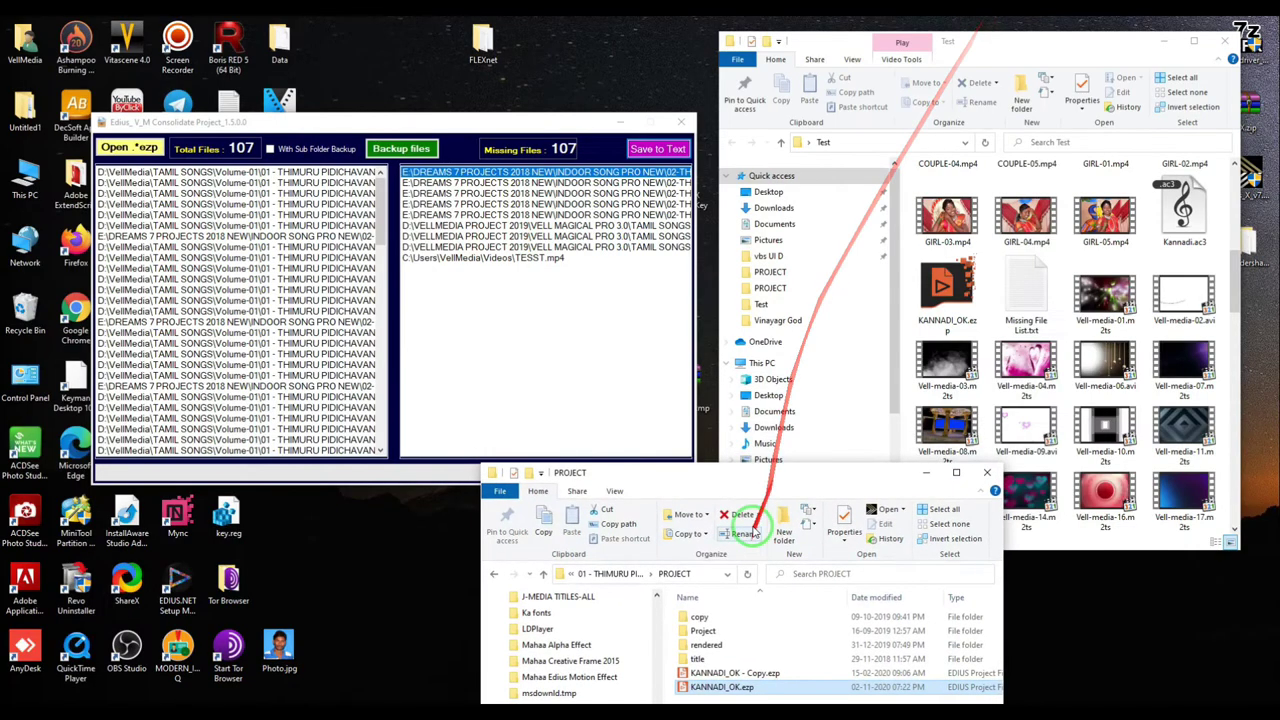
{"action": "left_click_drag", "start_coordinate": [775, 482], "coordinate": [799, 397]}
{"action": "key", "text": "alt+Up"}
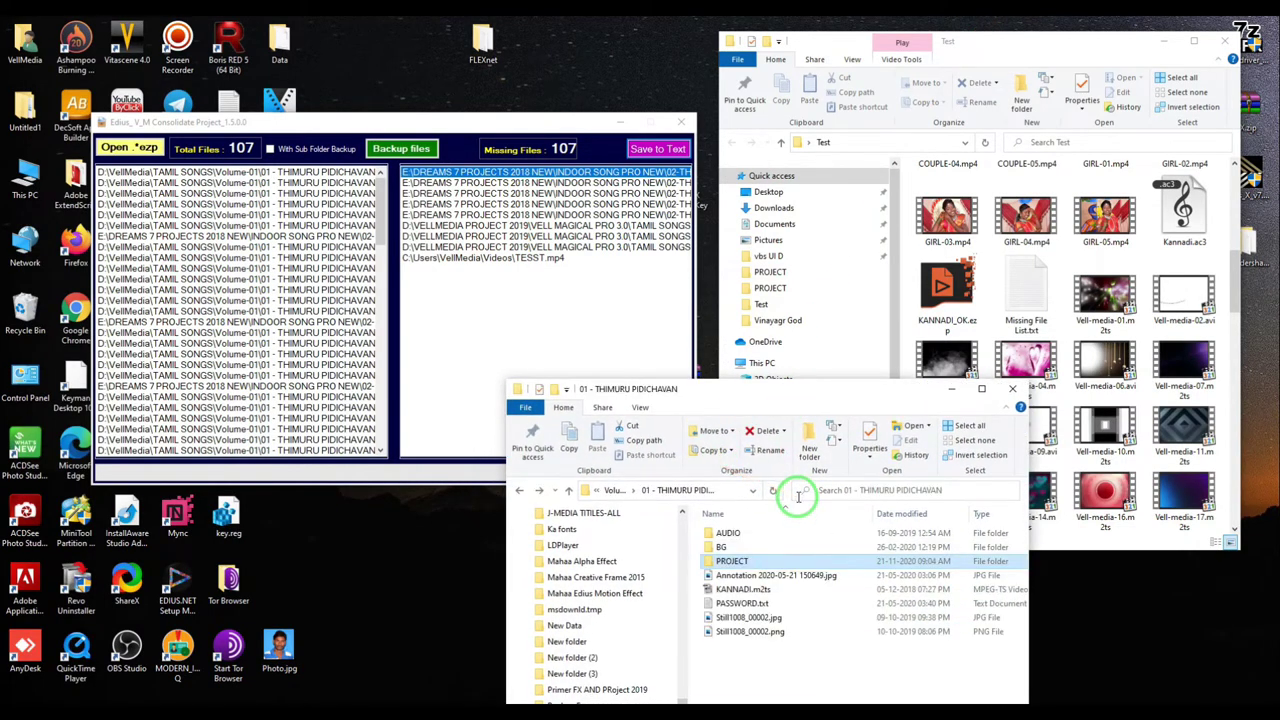
{"action": "key", "text": "alt+Up"}
{"action": "key", "text": "alt+Up"}
Examine the volume folders inside TAMIL SONGS, maximize the Explorer window and return to the VellMedia folder.
{"action": "mouse_move", "coordinate": [757, 557]}
{"action": "left_mouse_down"}
{"action": "mouse_move", "coordinate": [822, 515]}
{"action": "mouse_move", "coordinate": [693, 519]}
{"action": "mouse_move", "coordinate": [619, 498]}
{"action": "mouse_move", "coordinate": [888, 576]}
{"action": "mouse_move", "coordinate": [828, 562]}
{"action": "left_mouse_up"}
{"action": "left_click", "coordinate": [623, 492]}
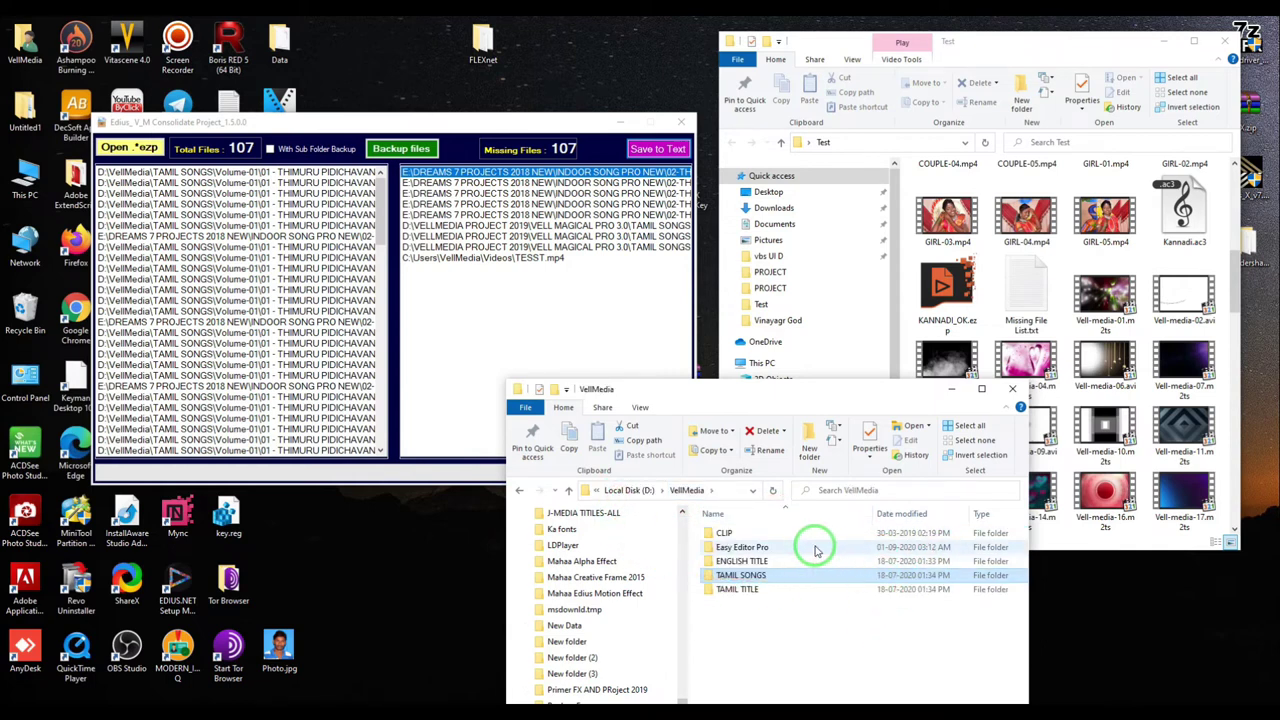
{"action": "key", "text": "Return"}
{"action": "left_click", "coordinate": [640, 490]}
{"action": "left_click_drag", "start_coordinate": [918, 580], "coordinate": [825, 566]}
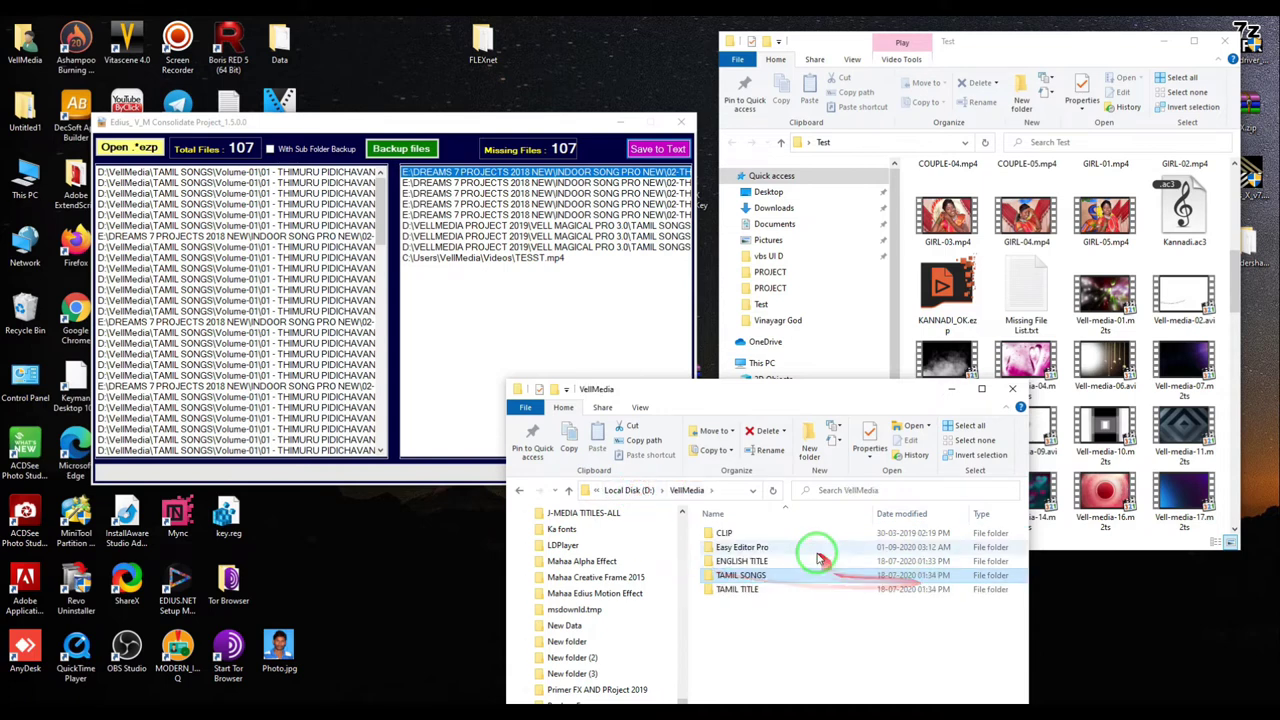
{"action": "double_click", "coordinate": [790, 575]}
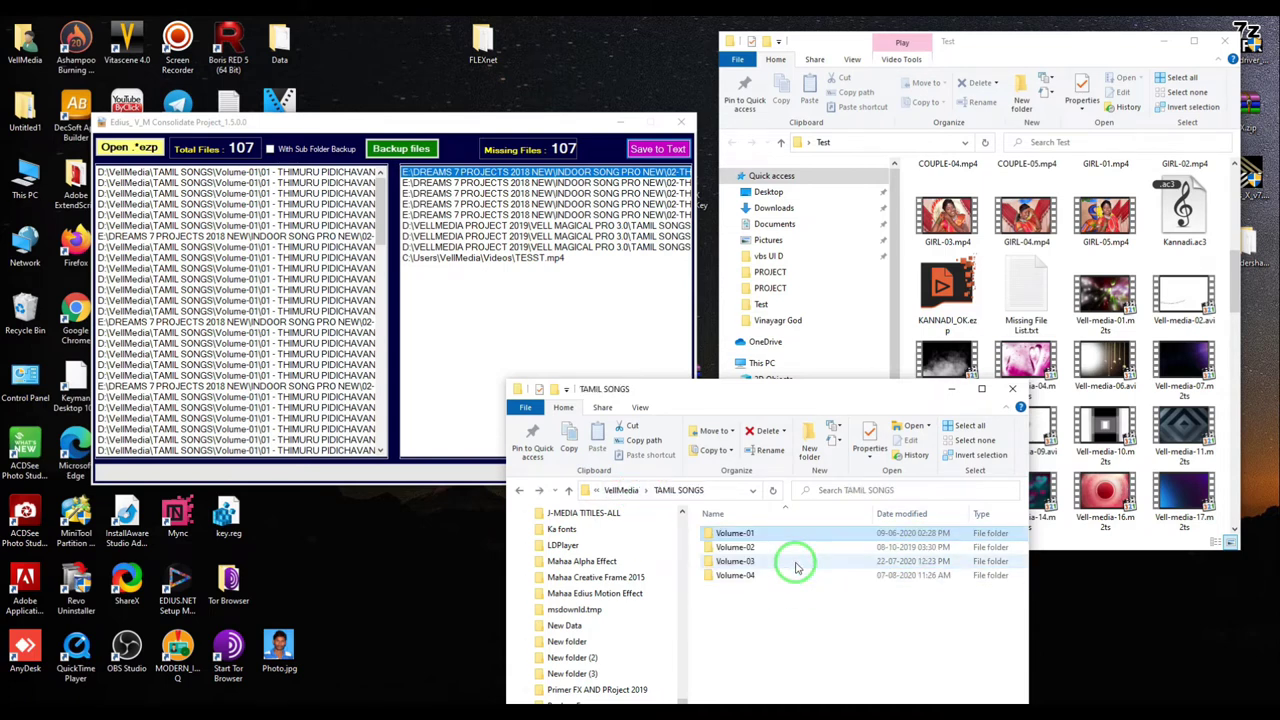
{"action": "left_click", "coordinate": [597, 490]}
{"action": "left_click", "coordinate": [709, 523]}
{"action": "left_click", "coordinate": [568, 490]}
{"action": "left_click", "coordinate": [981, 388]}
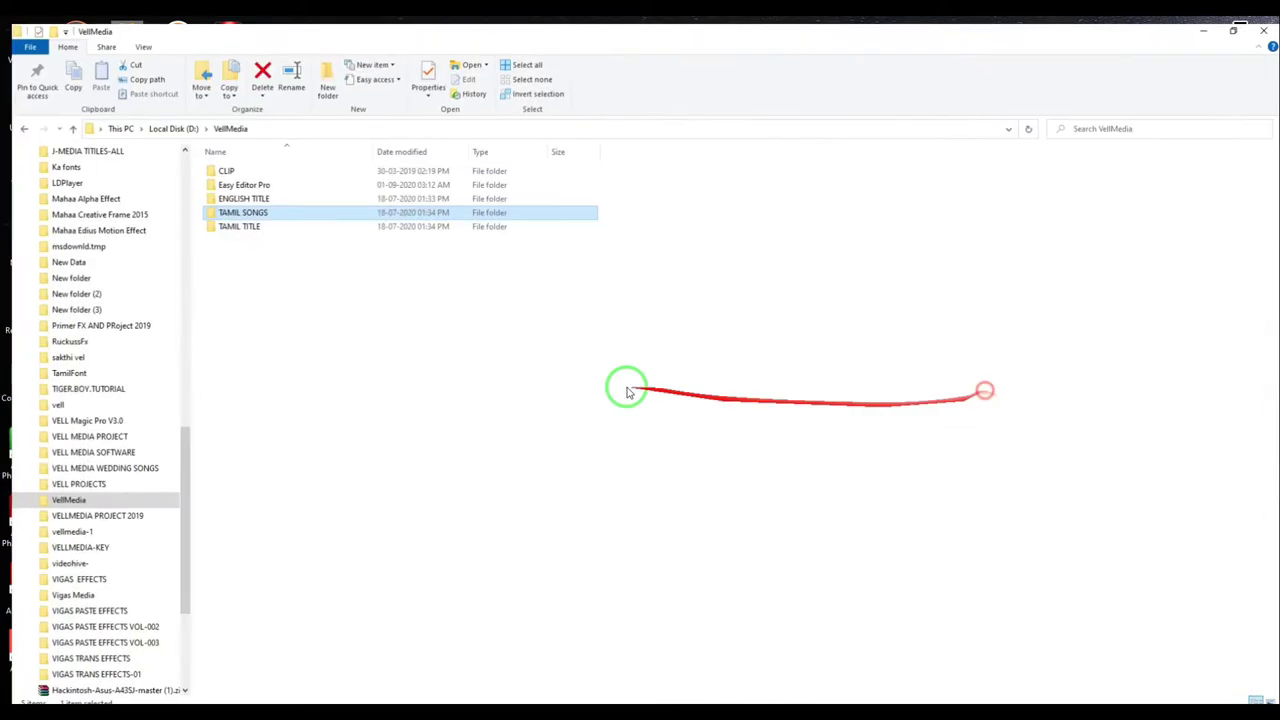
{"action": "double_click", "coordinate": [298, 212]}
{"action": "key", "text": "BackSpace"}
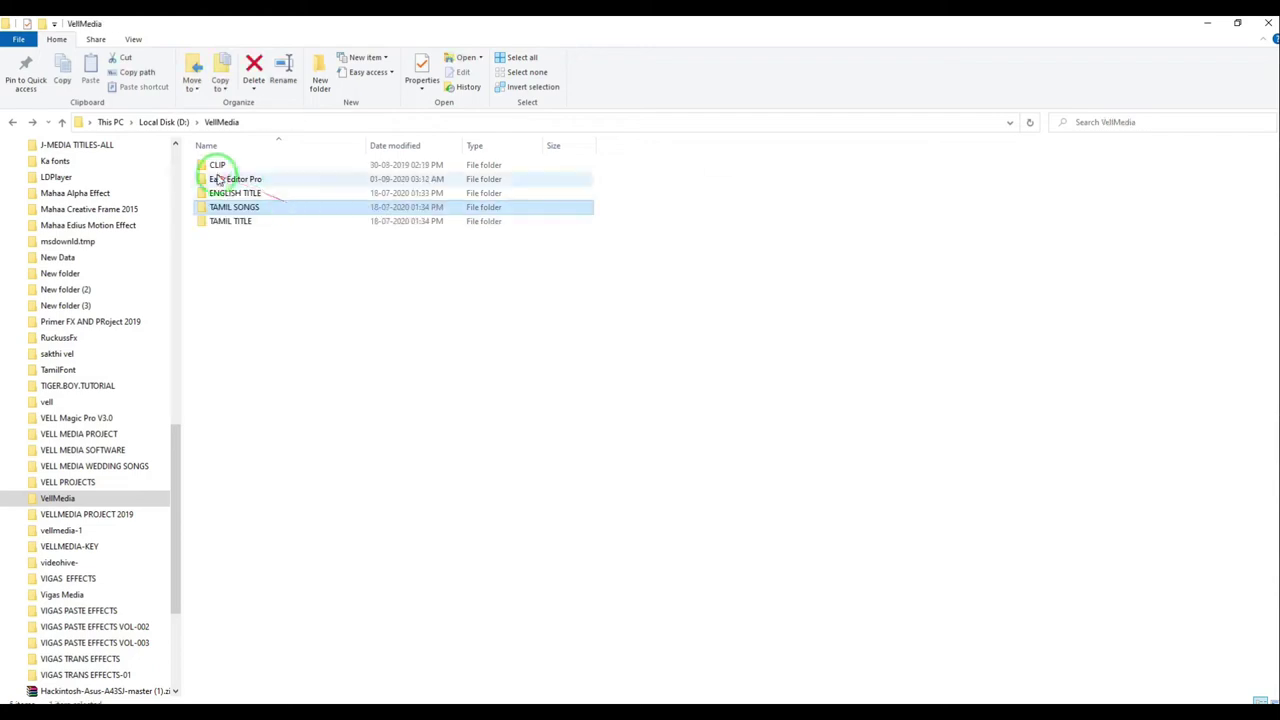
Go up to Local Disk (D:), open 2019-TAMIL AND HINDI inside 02-EDIUS SONGS PROGECT, and restore the Explorer window to a smaller size.
{"action": "left_click", "coordinate": [168, 127]}
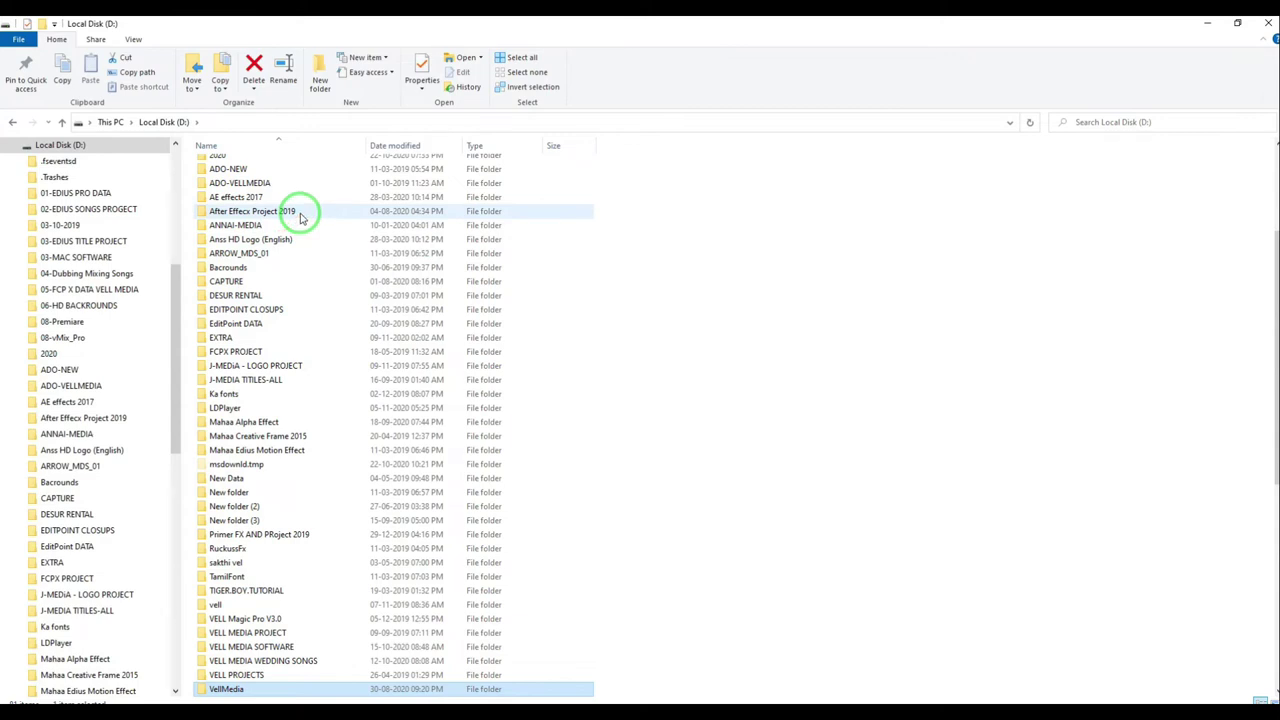
{"action": "left_click", "coordinate": [300, 216]}
{"action": "scroll", "coordinate": [300, 260], "scroll_direction": "up", "scroll_amount": 5}
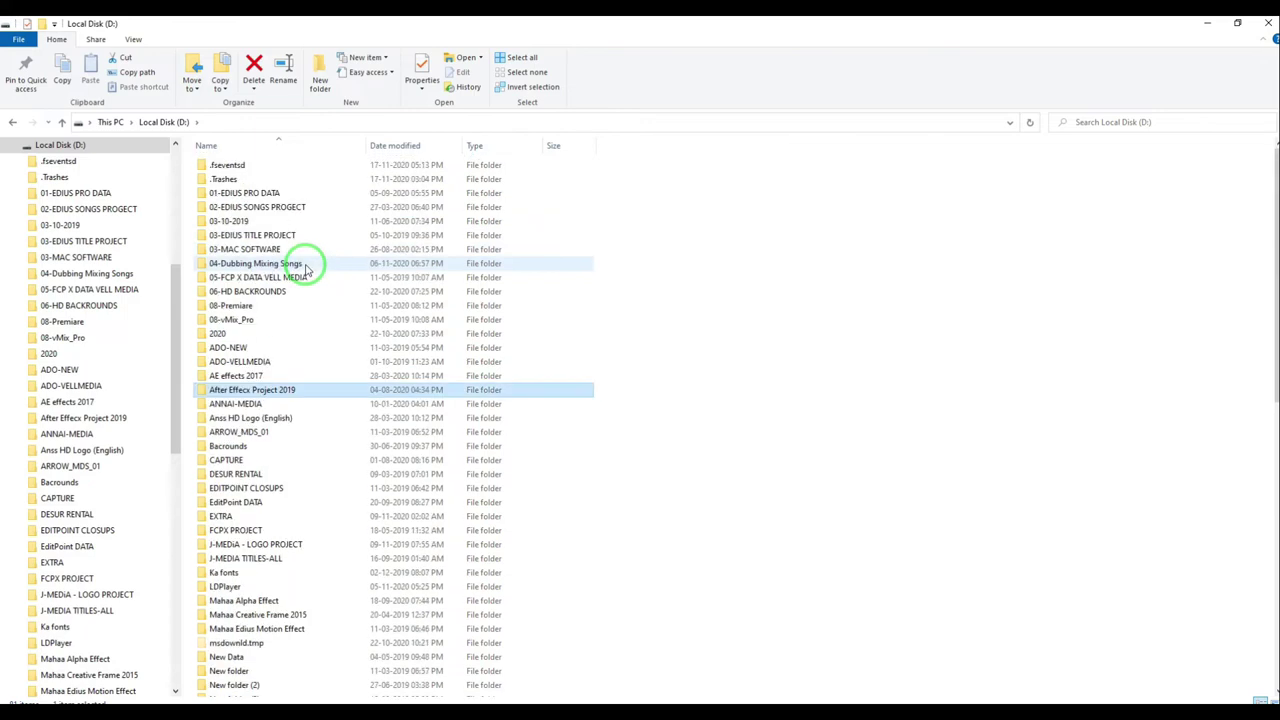
{"action": "double_click", "coordinate": [328, 236]}
{"action": "key", "text": "BackSpace"}
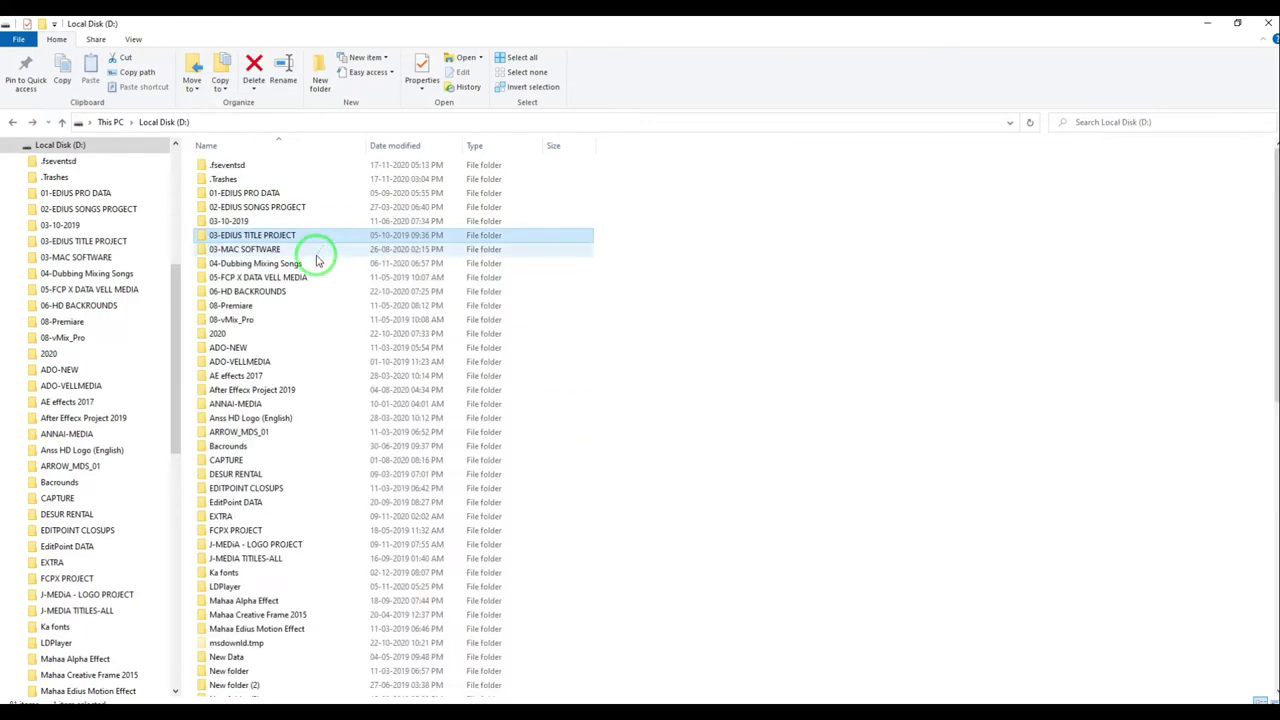
{"action": "double_click", "coordinate": [328, 207]}
{"action": "double_click", "coordinate": [329, 223]}
{"action": "left_click_drag", "start_coordinate": [586, 20], "coordinate": [800, 77]}
{"action": "scroll", "coordinate": [835, 393], "scroll_direction": "down", "scroll_amount": 5}
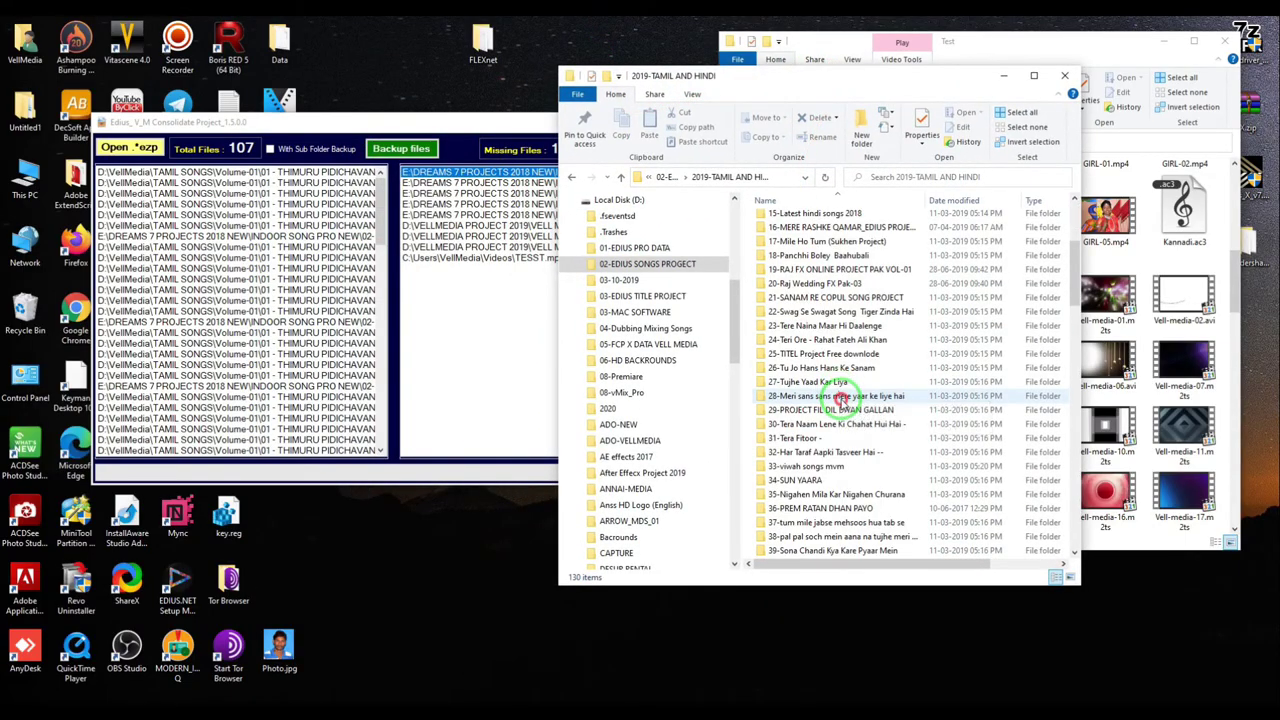
Look through the song project folders in 2019-TAMIL AND HINDI, including 15-Latest hindi songs 2018.
{"action": "double_click", "coordinate": [836, 396]}
{"action": "key", "text": "BackSpace"}
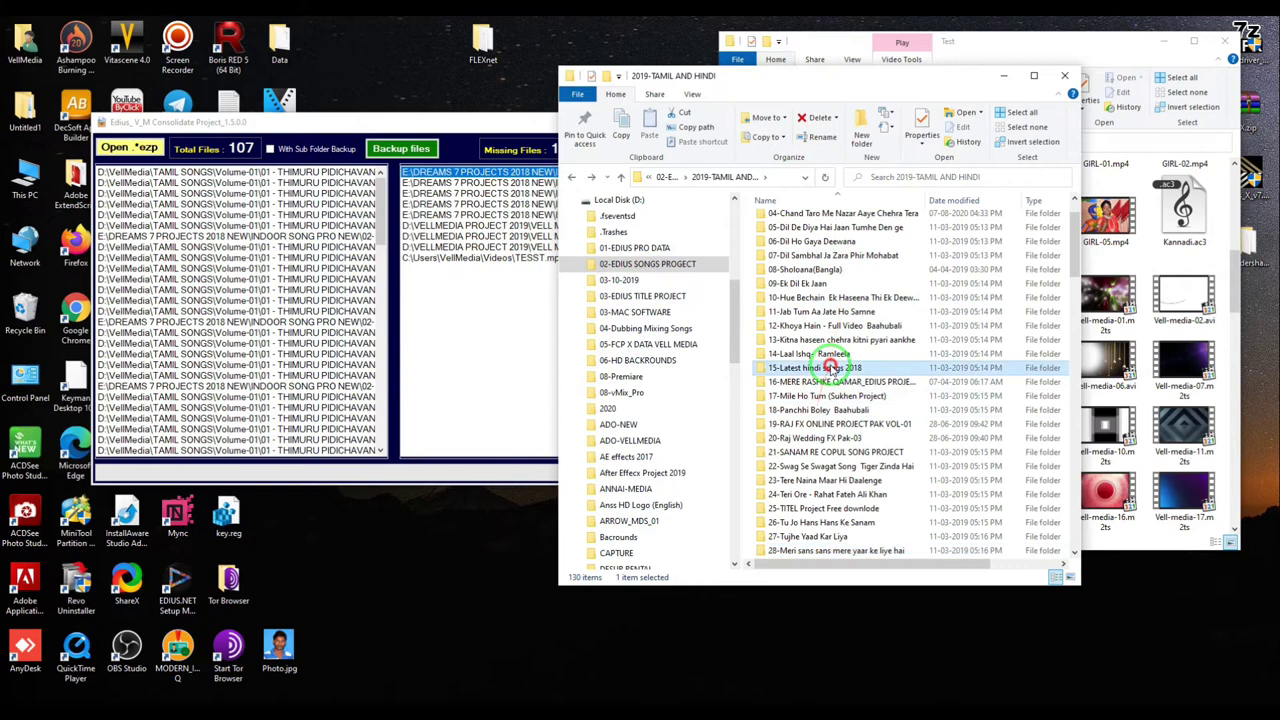
{"action": "double_click", "coordinate": [829, 367]}
{"action": "left_click", "coordinate": [861, 221]}
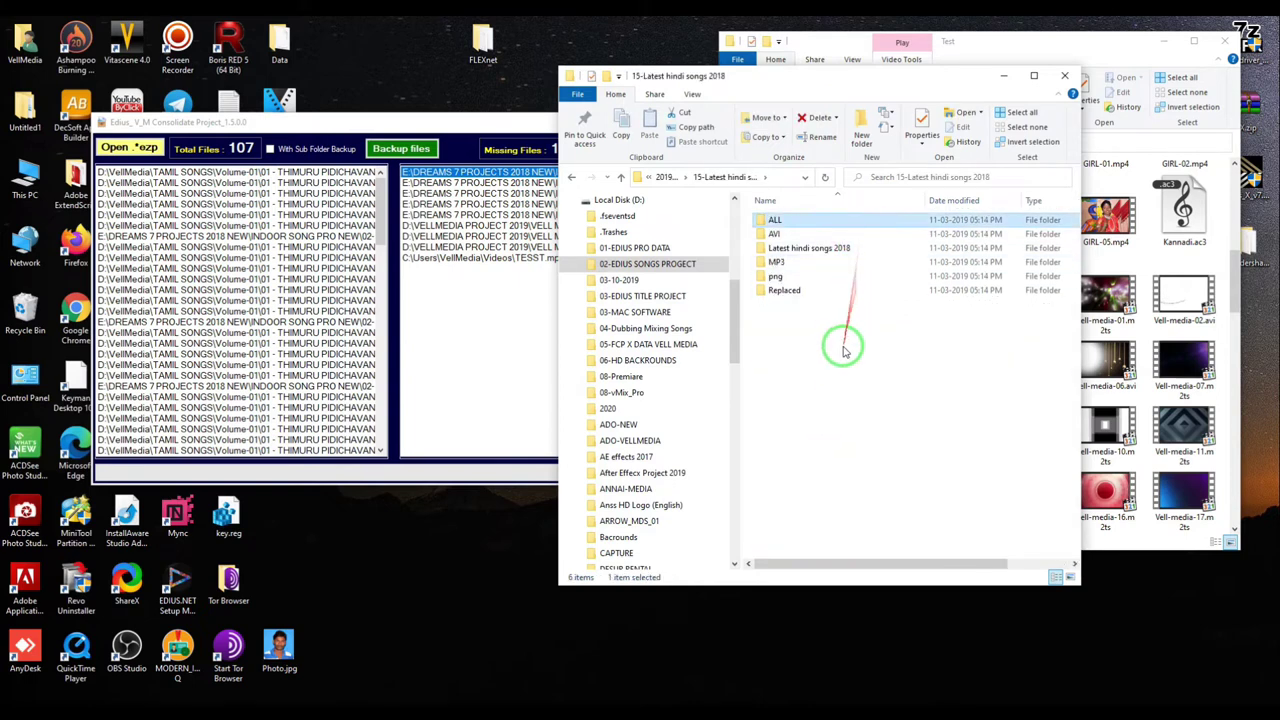
Delete all the files in the Test folder.
{"action": "left_click_drag", "start_coordinate": [858, 366], "coordinate": [1238, 447]}
{"action": "left_click", "coordinate": [1108, 294]}
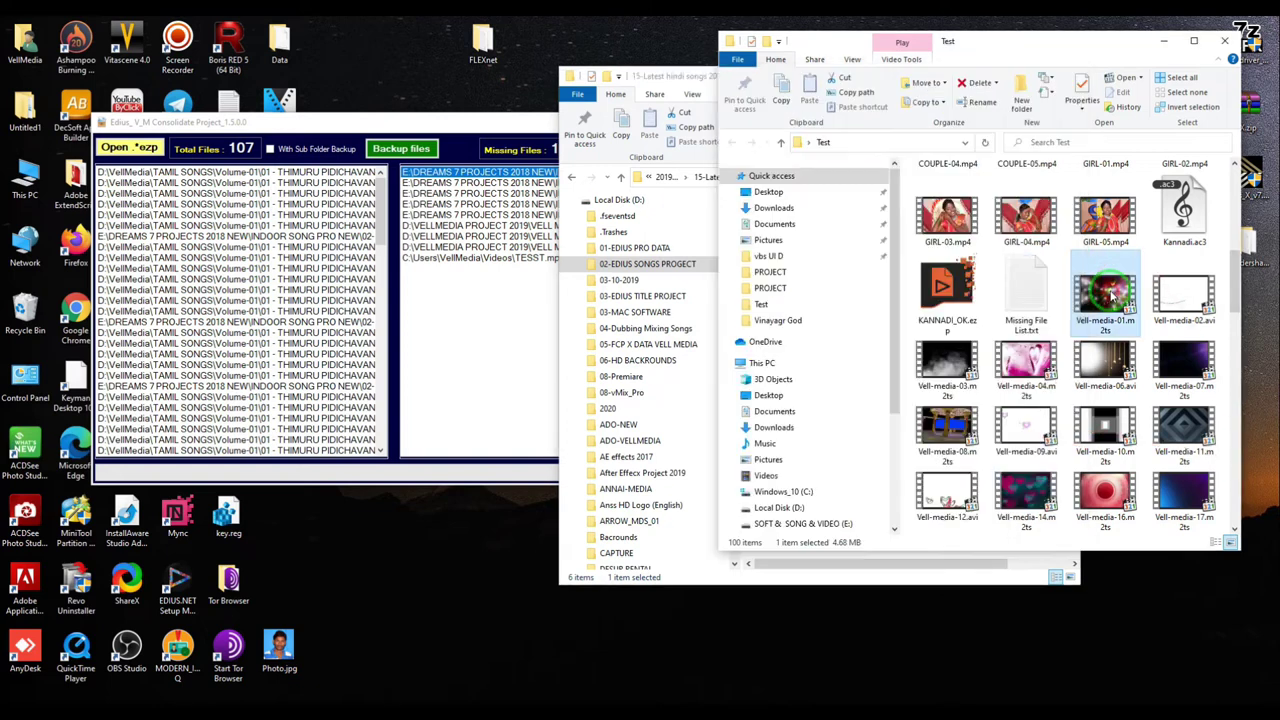
{"action": "key", "text": "ctrl+a"}
{"action": "key", "text": "Delete"}
{"action": "key", "text": "Return"}
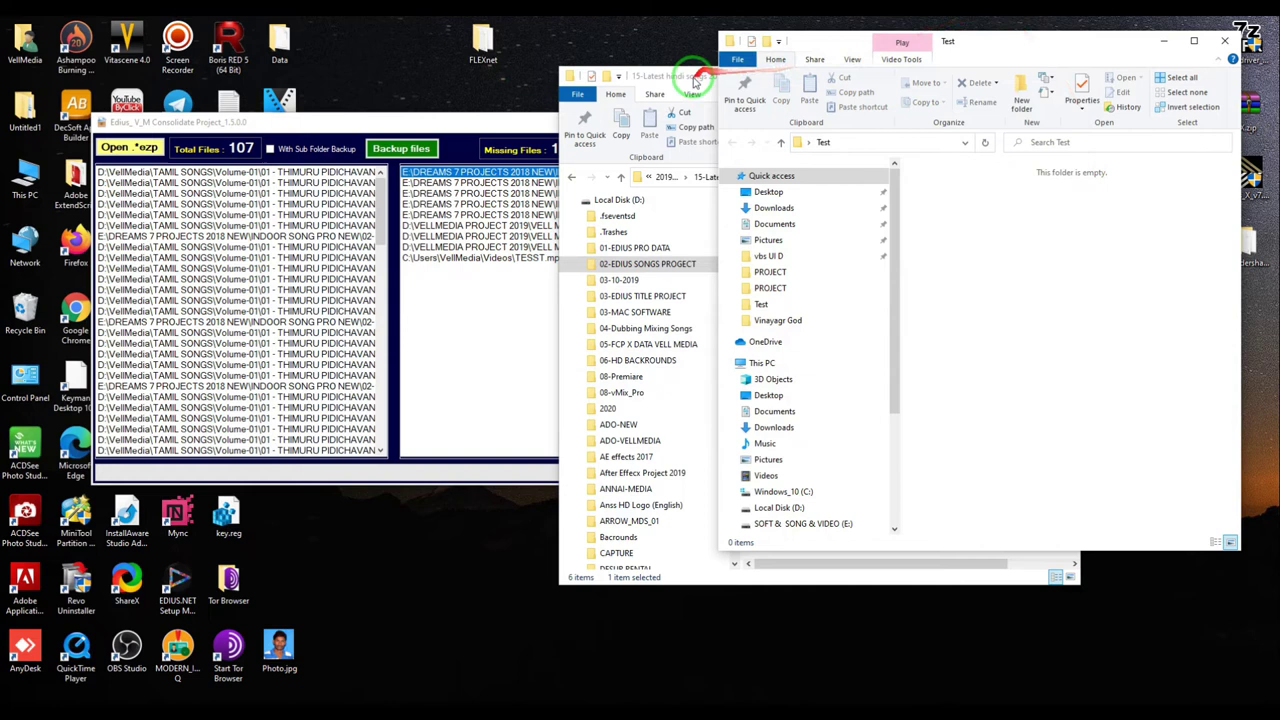
Return to the song projects window and open the Ek Dil Ek Jaan folder inside 09-Ek Dil Ek Jaan.
{"action": "left_click", "coordinate": [686, 77]}
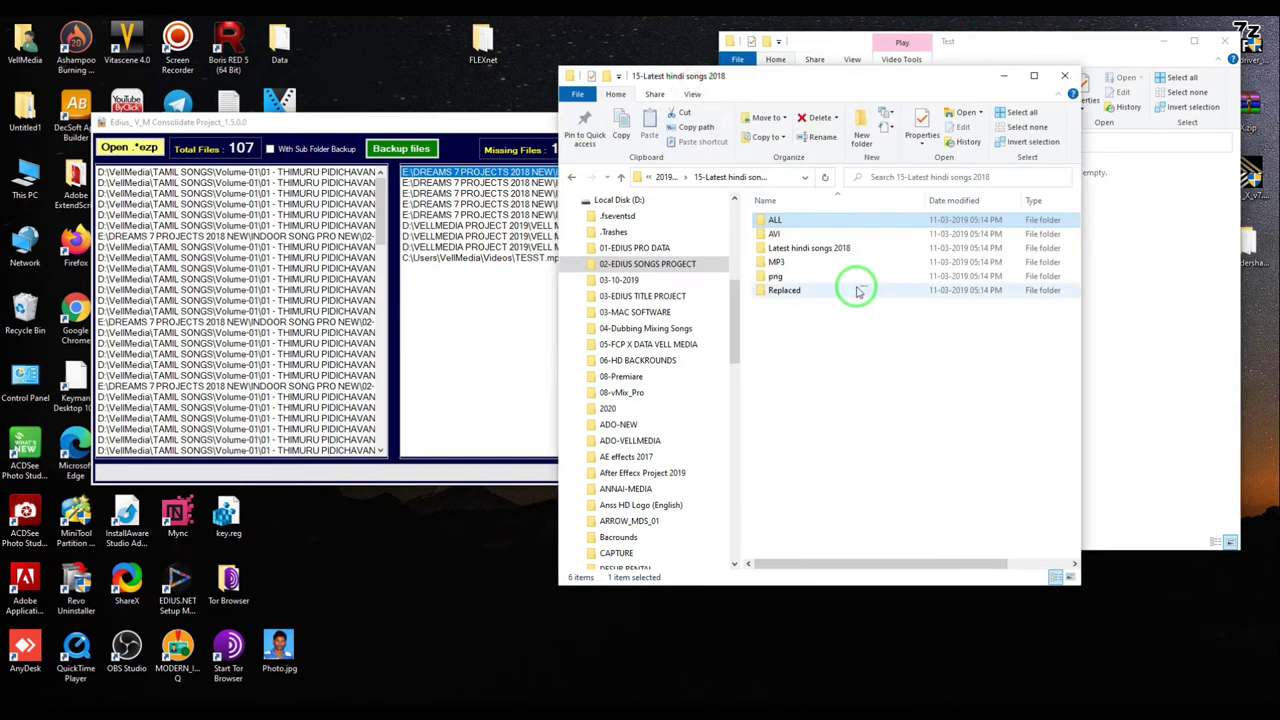
{"action": "key", "text": "alt+Up"}
{"action": "double_click", "coordinate": [807, 425]}
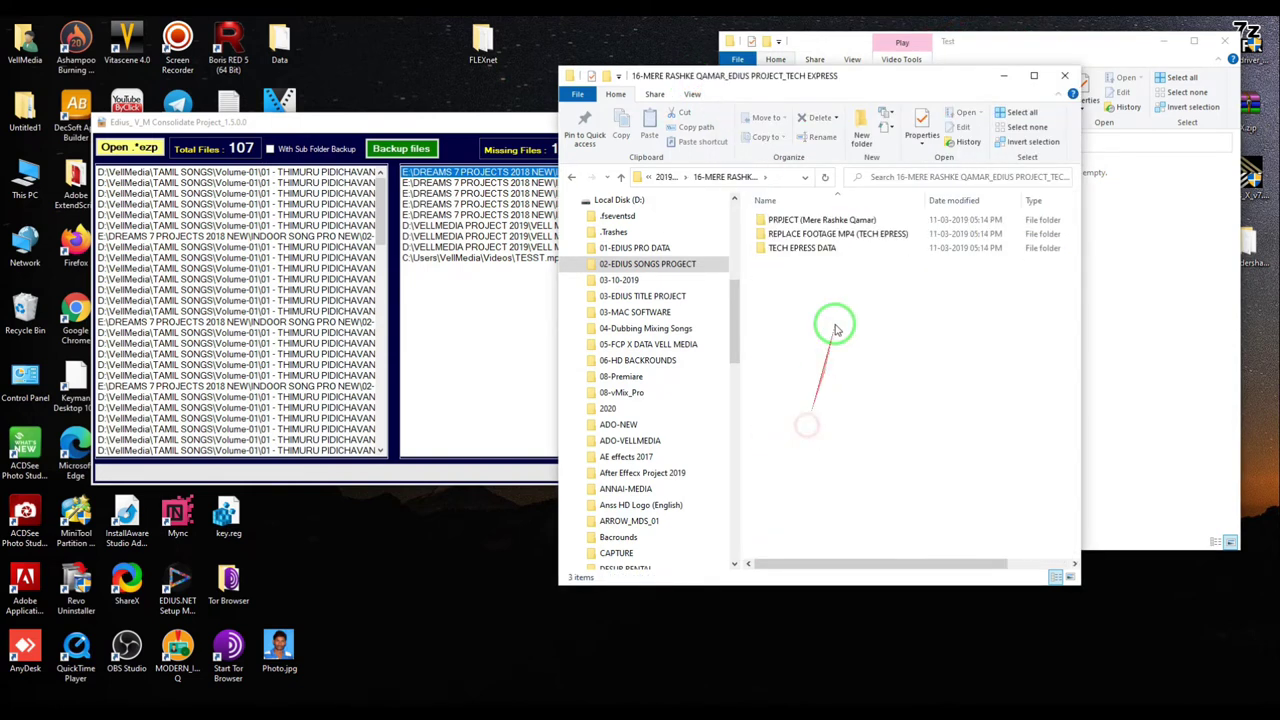
{"action": "key", "text": "alt+Up"}
{"action": "double_click", "coordinate": [815, 332]}
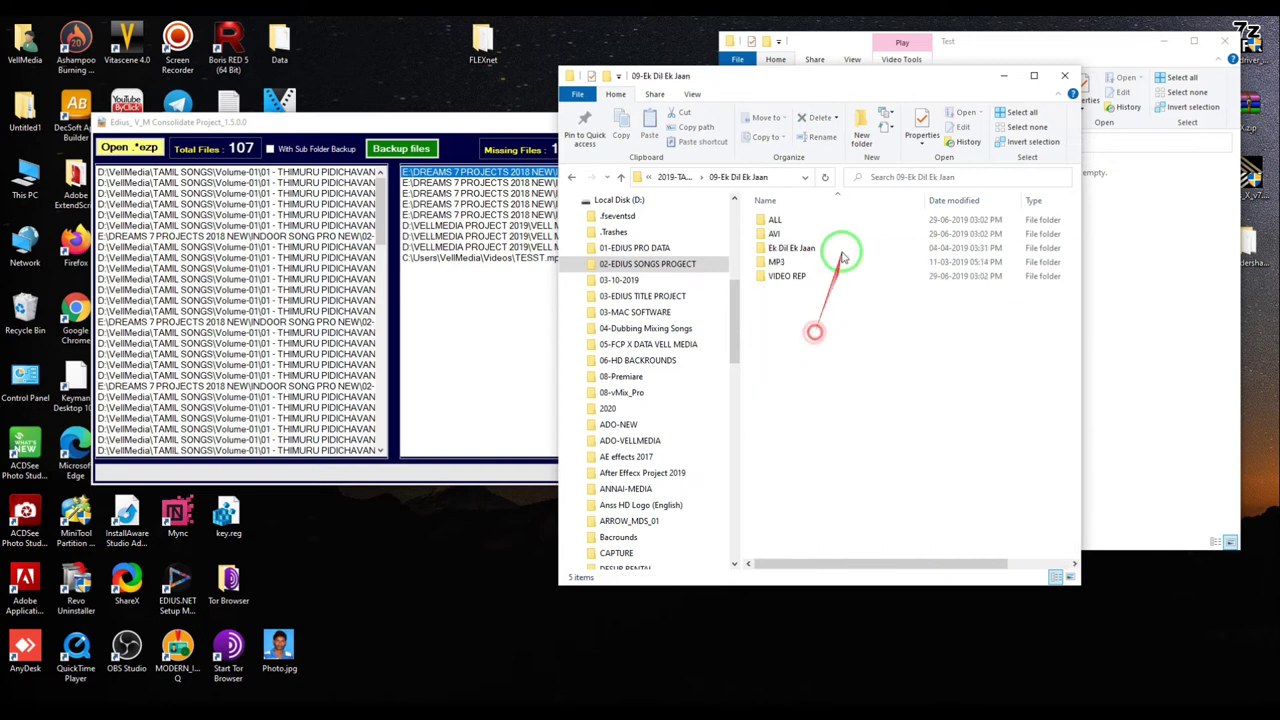
{"action": "double_click", "coordinate": [819, 250]}
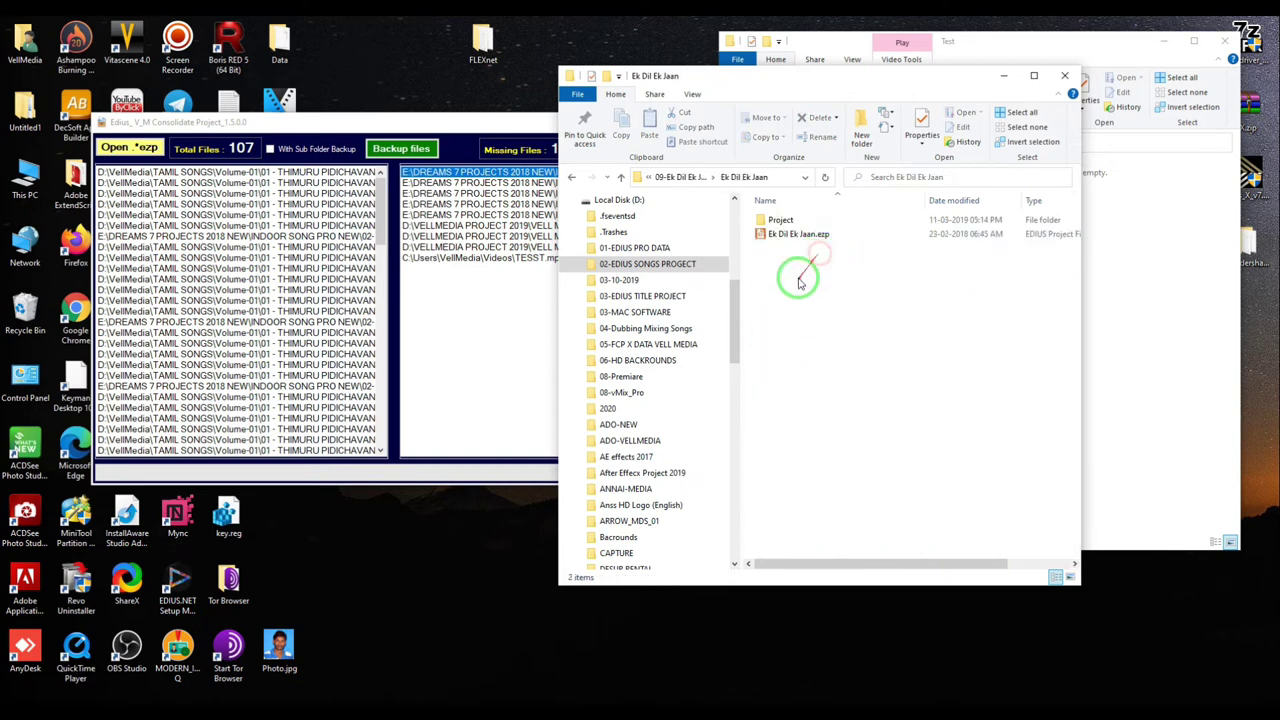
Load Ek Dil Ek Jaan.ezp into the Consolidate Project tool, examine the listed source paths, and keep the tool window clear of Explorer.
{"action": "left_click_drag", "start_coordinate": [800, 234], "coordinate": [185, 245]}
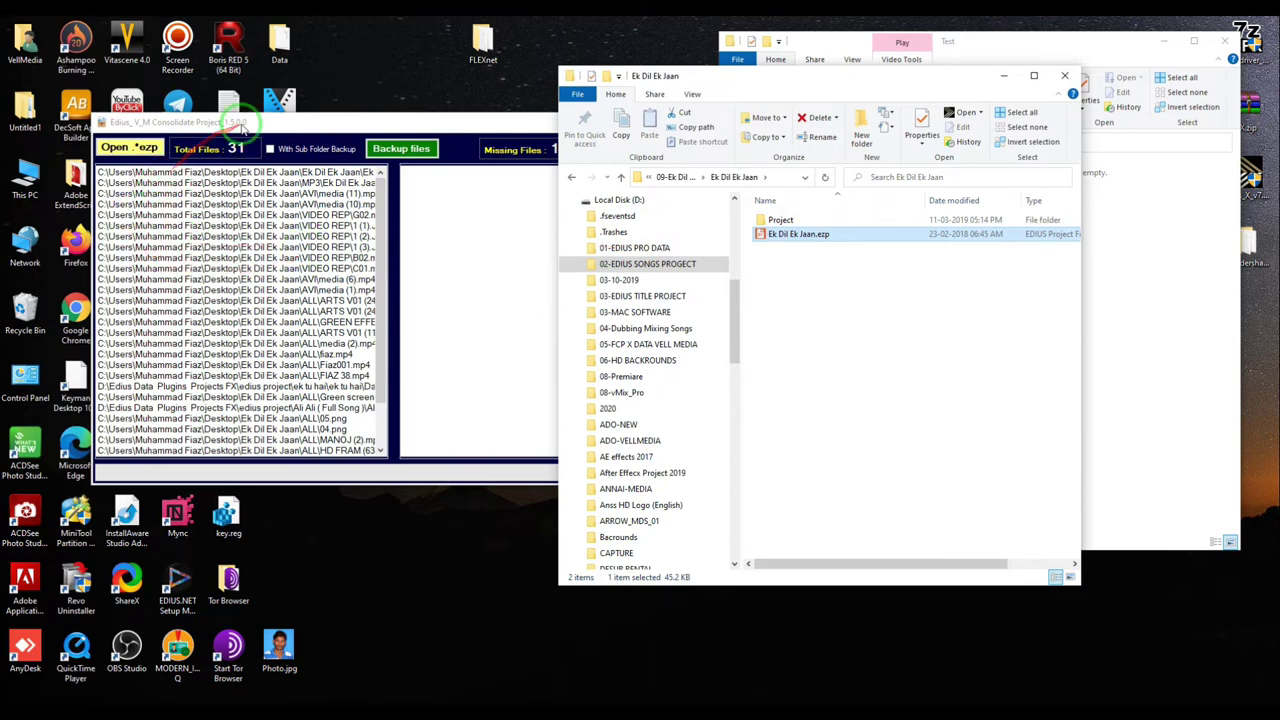
{"action": "left_click_drag", "start_coordinate": [240, 127], "coordinate": [350, 125]}
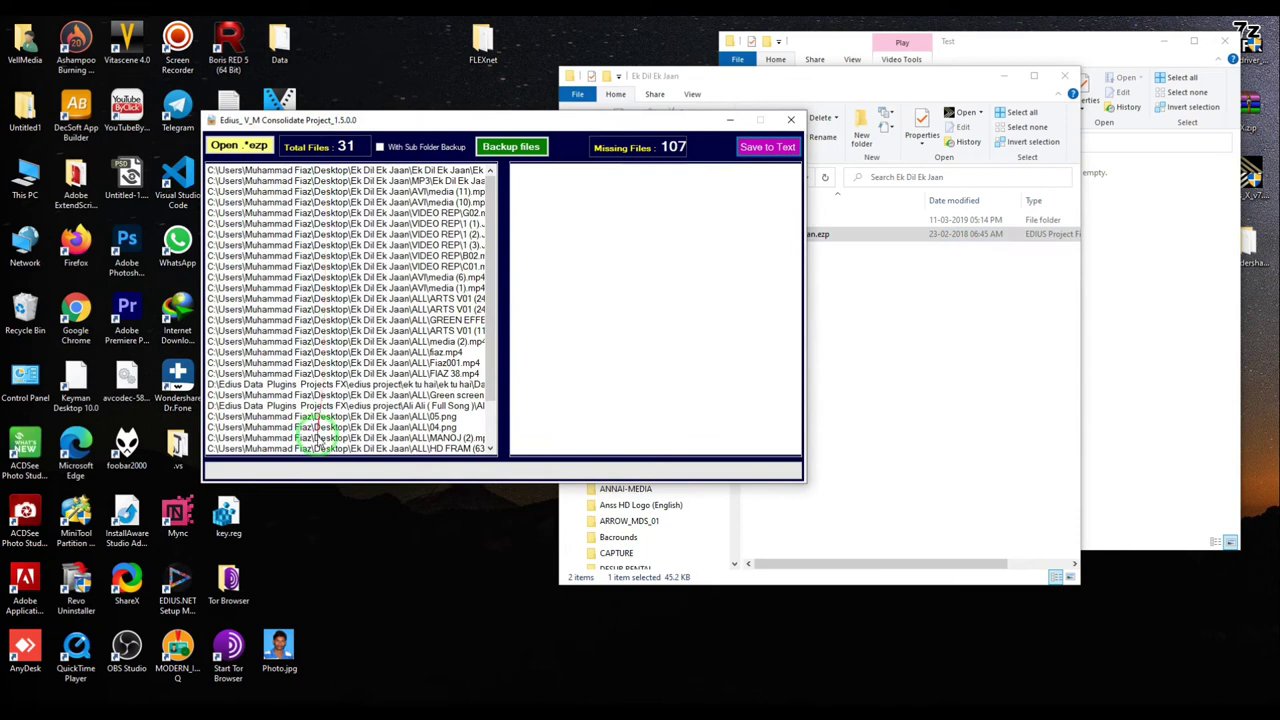
{"action": "left_click", "coordinate": [250, 267]}
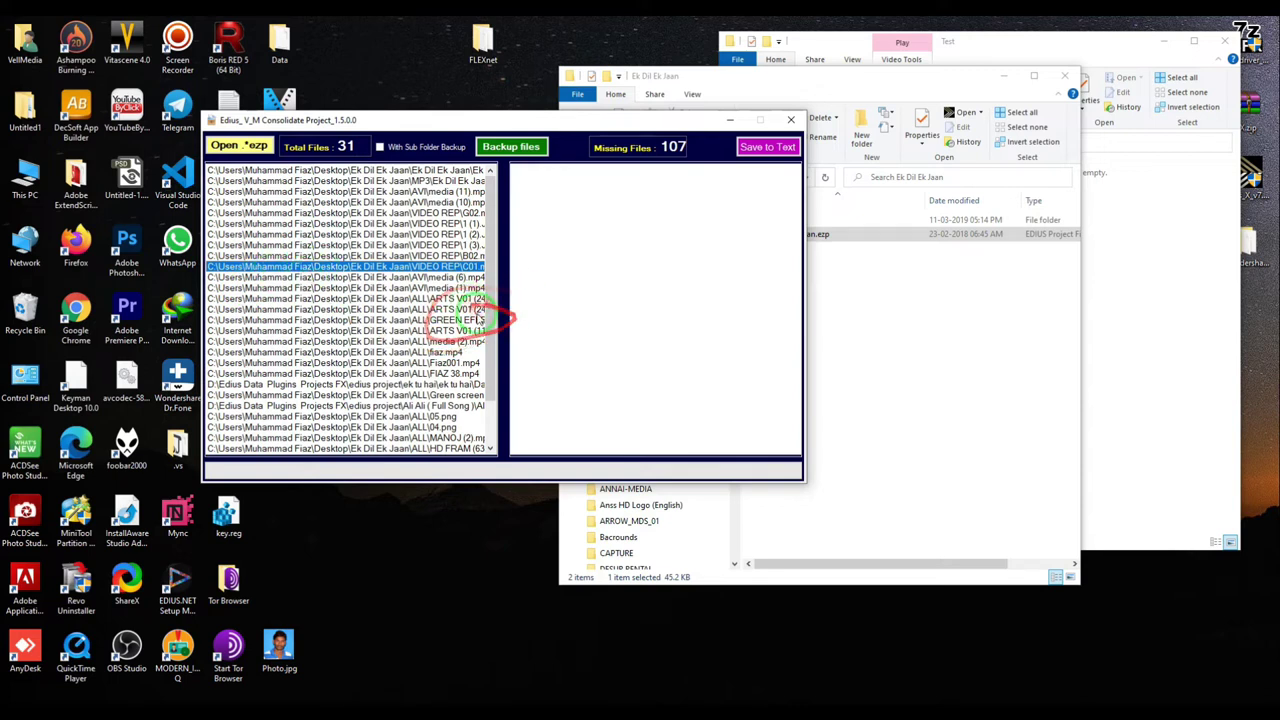
{"action": "left_click", "coordinate": [493, 385]}
{"action": "left_click_drag", "start_coordinate": [493, 385], "coordinate": [490, 330]}
{"action": "left_click_drag", "start_coordinate": [641, 125], "coordinate": [525, 133]}
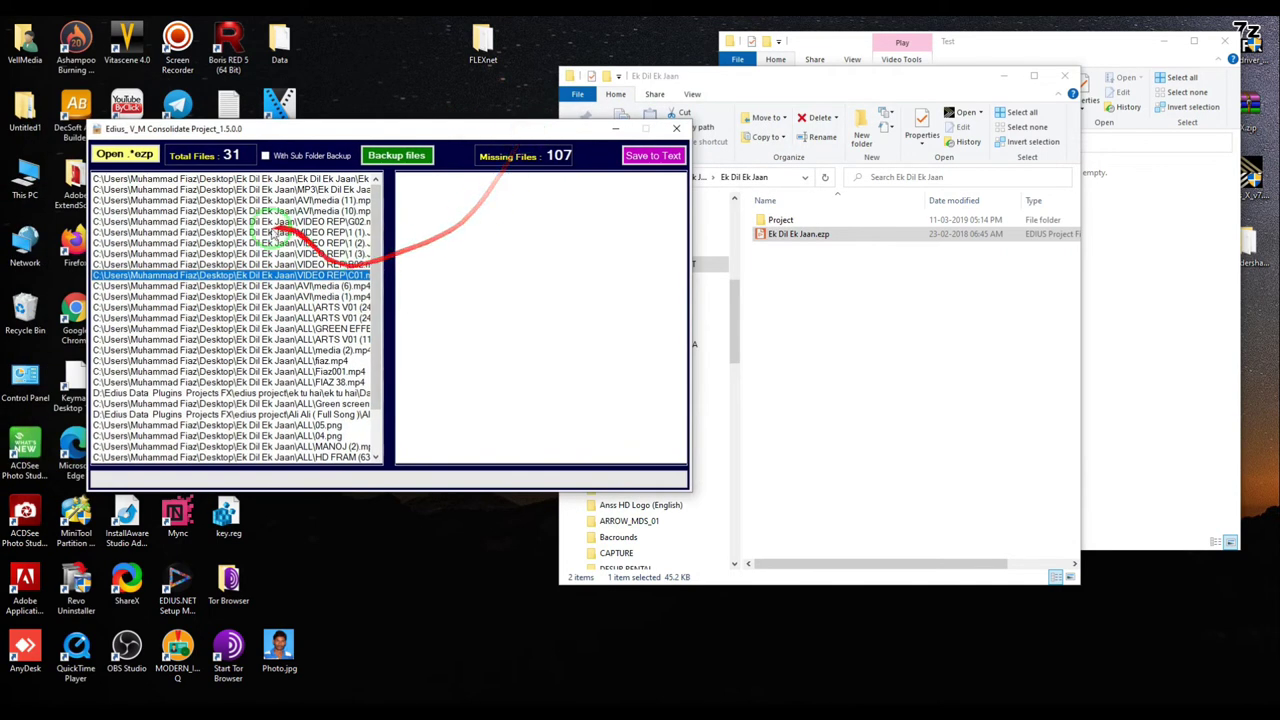
Open Ek Dil Ek Jaan.ezp in EDIUS, preview the timeline at about 43 seconds, save the project and exit EDIUS.
{"action": "left_click", "coordinate": [785, 234]}
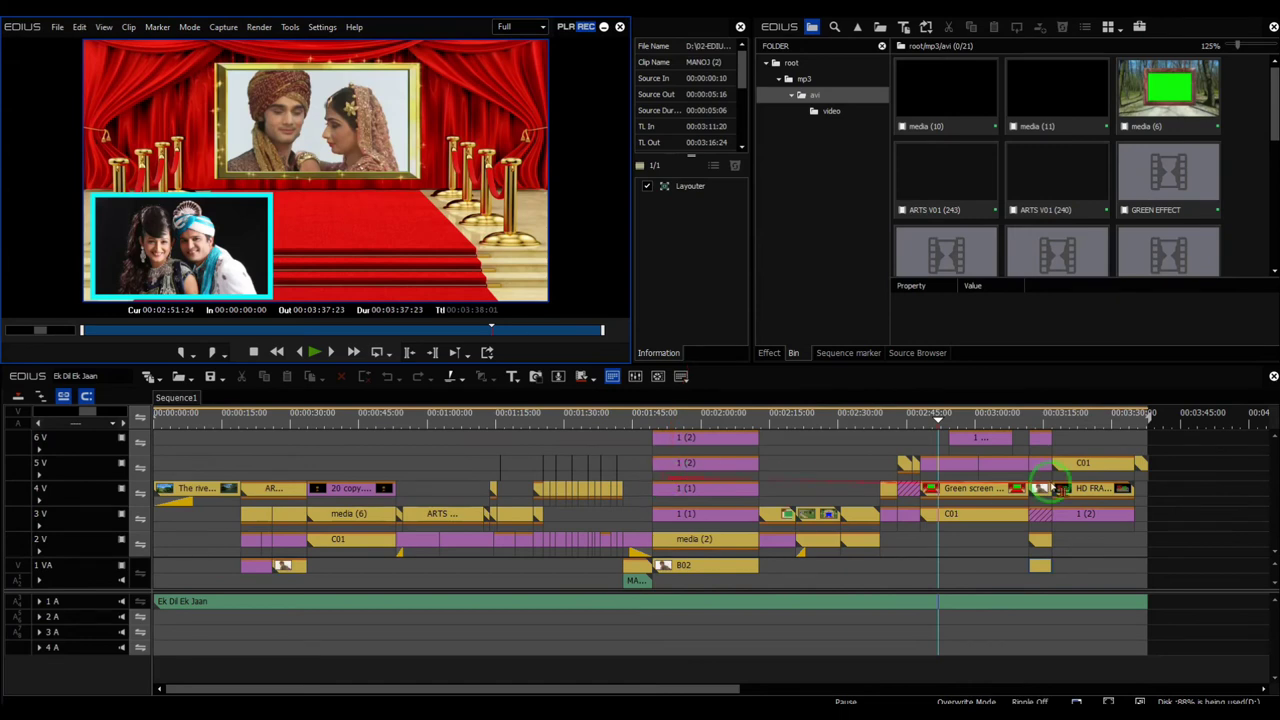
{"action": "left_click_drag", "start_coordinate": [1096, 420], "coordinate": [349, 421]}
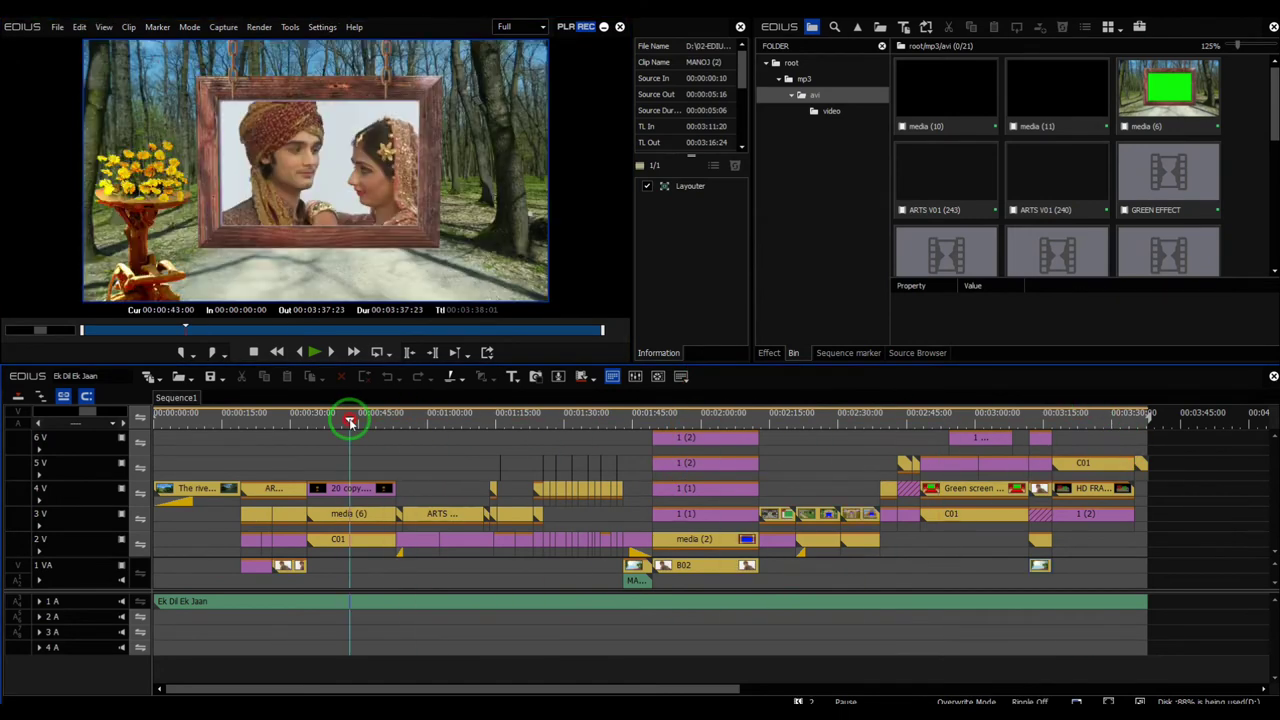
{"action": "left_click", "coordinate": [57, 27]}
{"action": "left_click", "coordinate": [84, 101]}
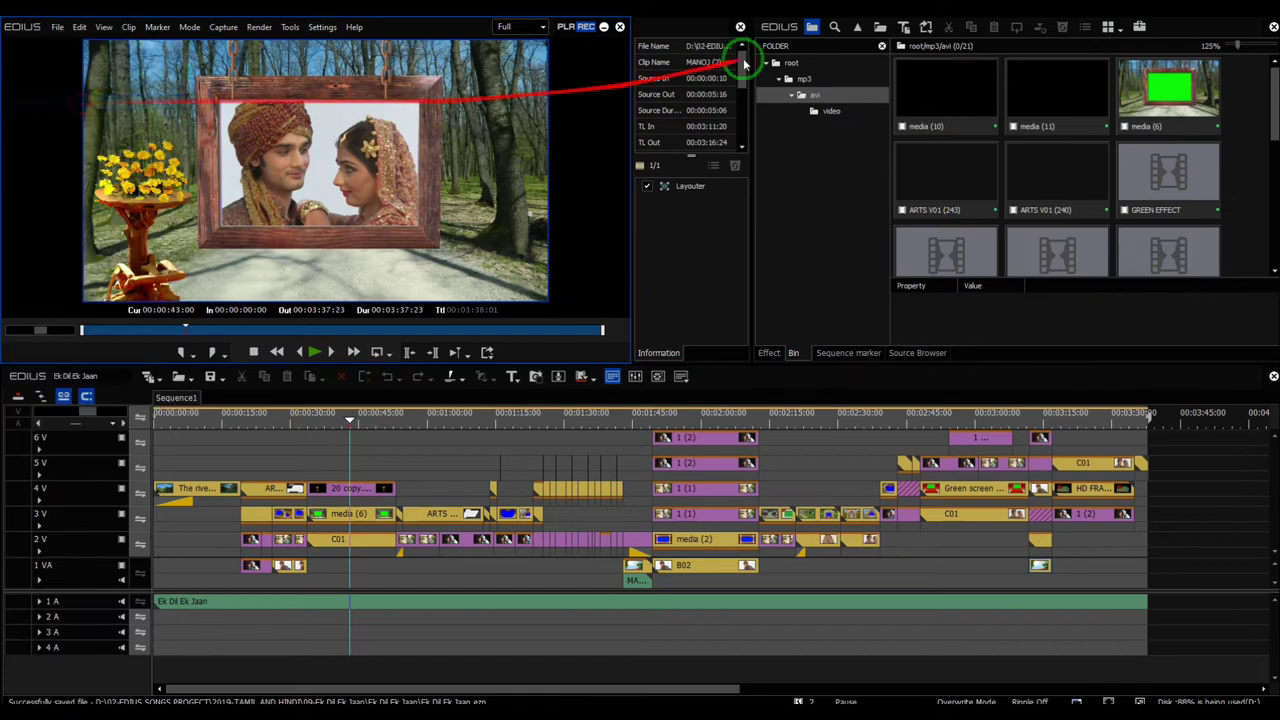
{"action": "left_click", "coordinate": [620, 28]}
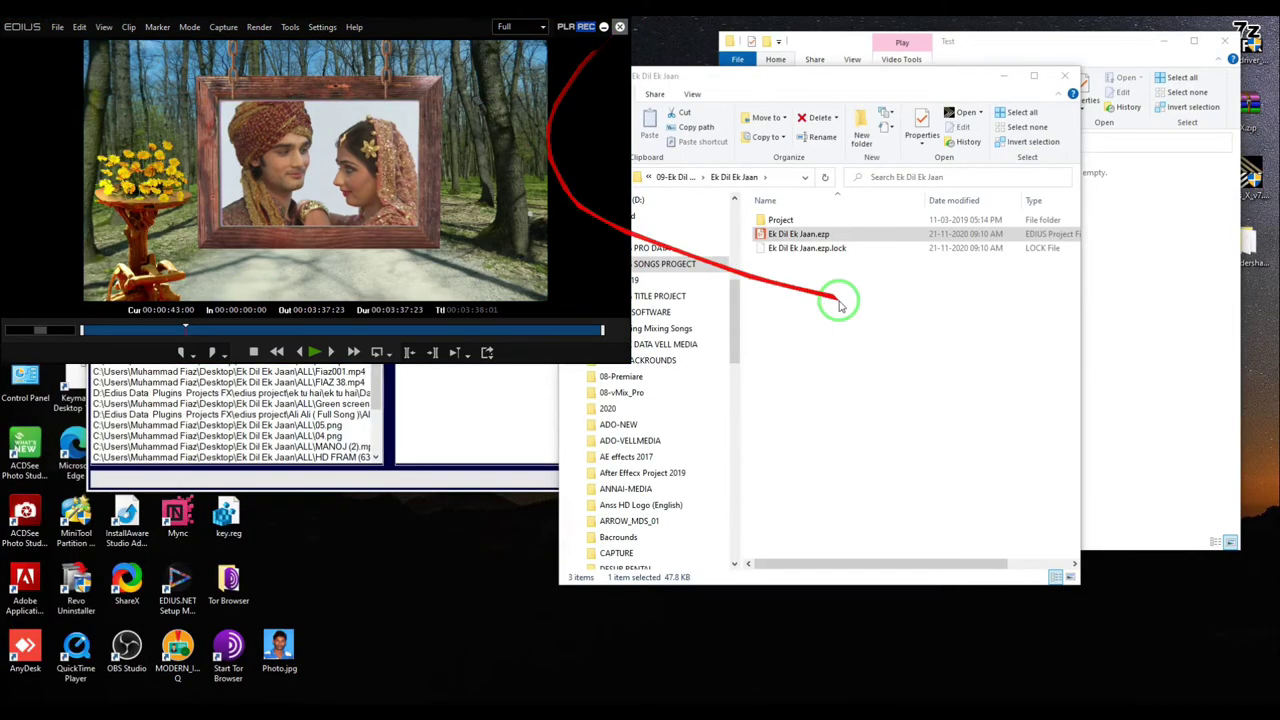
Load the resaved Ek Dil Ek Jaan.ezp into the Consolidate Project tool and minimize the project's Explorer window.
{"action": "left_click_drag", "start_coordinate": [775, 234], "coordinate": [283, 257]}
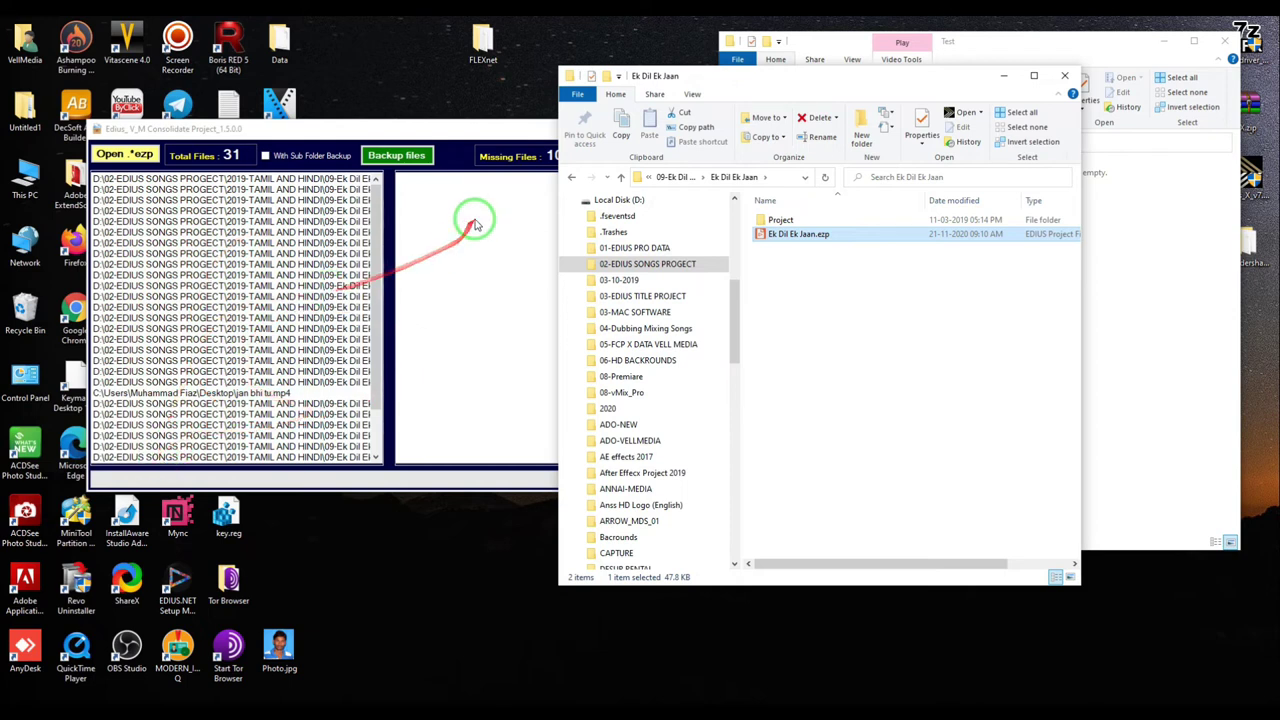
{"action": "left_click", "coordinate": [1011, 77]}
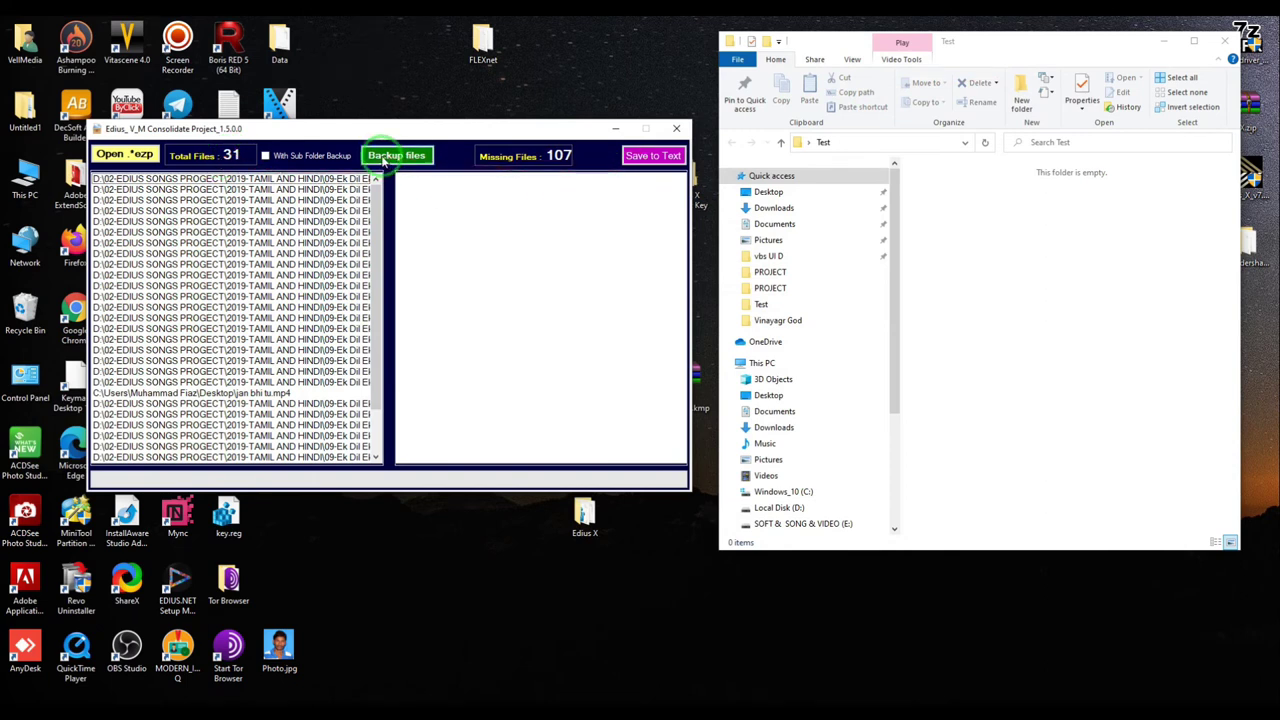
Enable With Sub Folder Backup and back up the project files to the Test folder.
{"action": "left_click", "coordinate": [278, 162]}
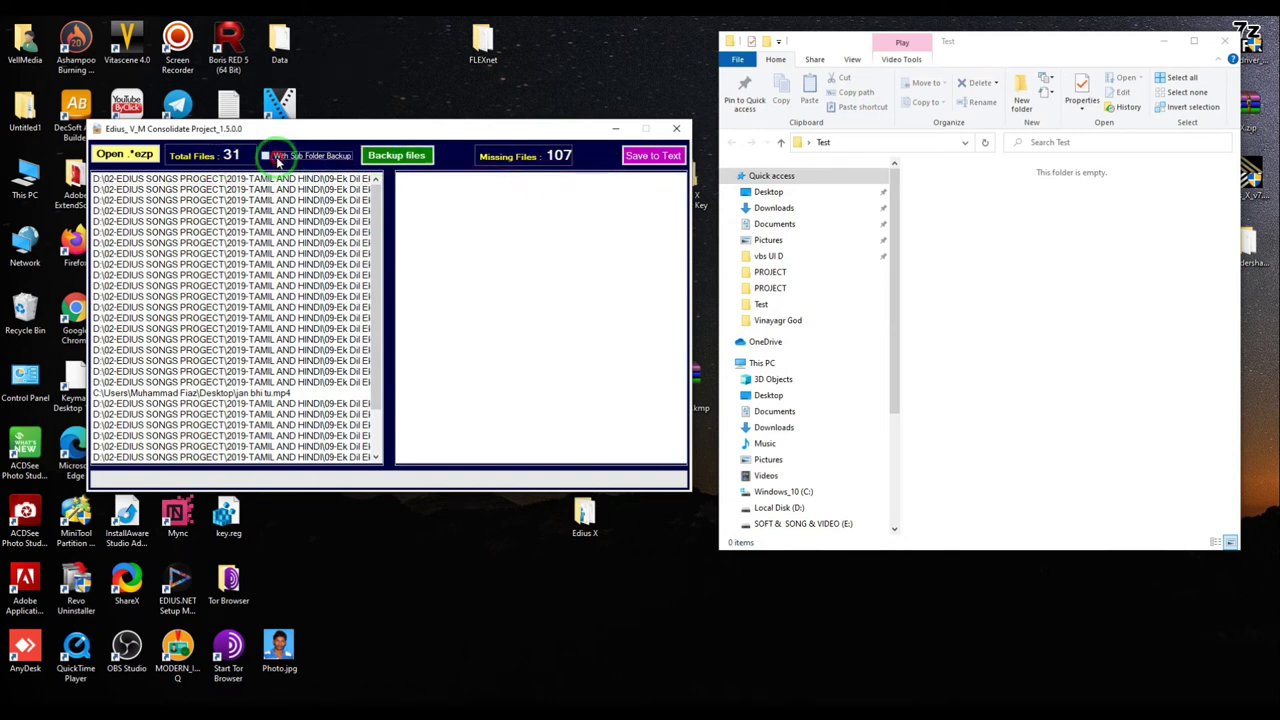
{"action": "left_click", "coordinate": [410, 160]}
{"action": "scroll", "coordinate": [700, 440], "scroll_direction": "down", "scroll_amount": 3}
{"action": "left_click", "coordinate": [584, 428]}
{"action": "left_click", "coordinate": [659, 491]}
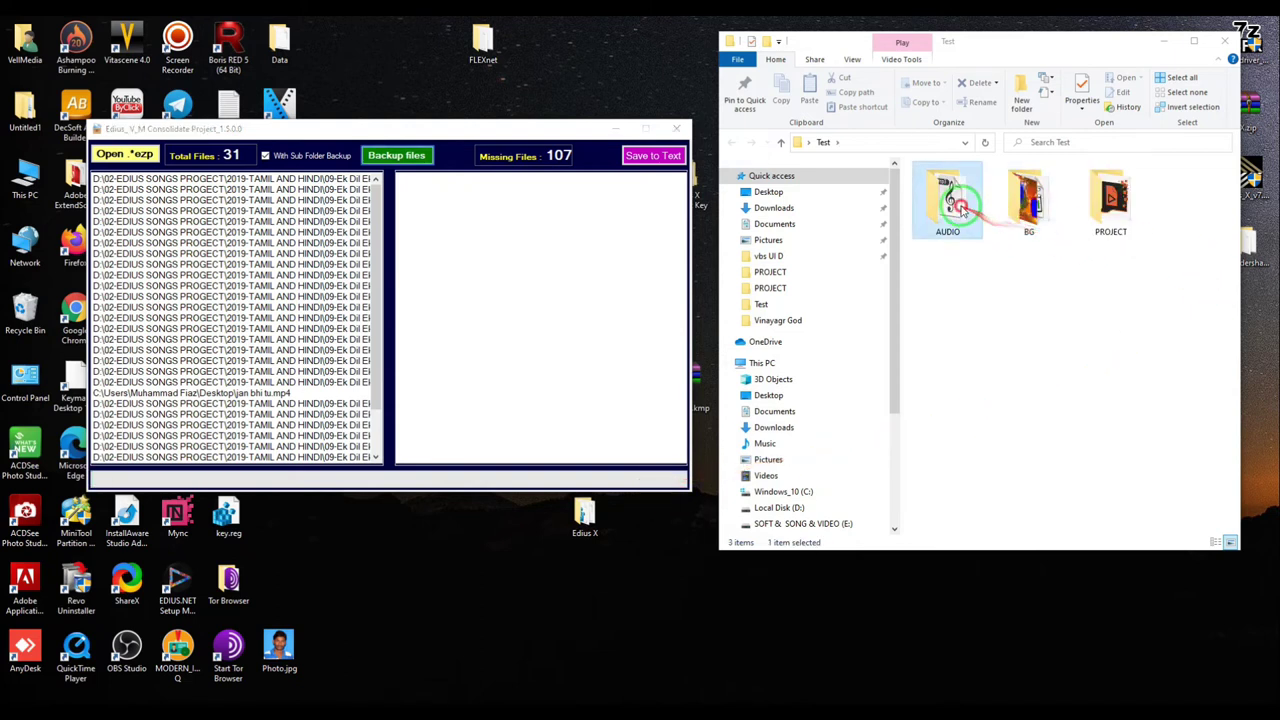
Check the AUDIO, BG and PROJECT backup folders inside Test and dismiss the backup completion message.
{"action": "double_click", "coordinate": [955, 203]}
{"action": "key", "text": "alt+Left"}
{"action": "double_click", "coordinate": [1046, 225]}
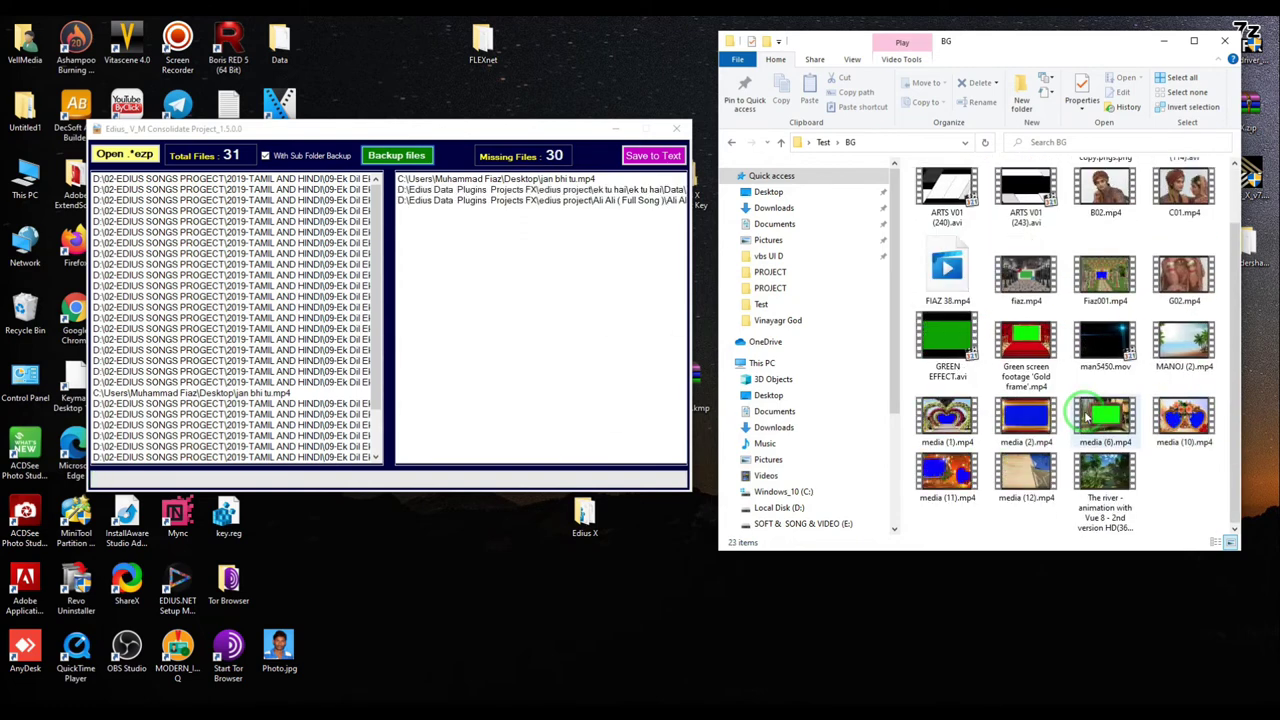
{"action": "key", "text": "alt+Left"}
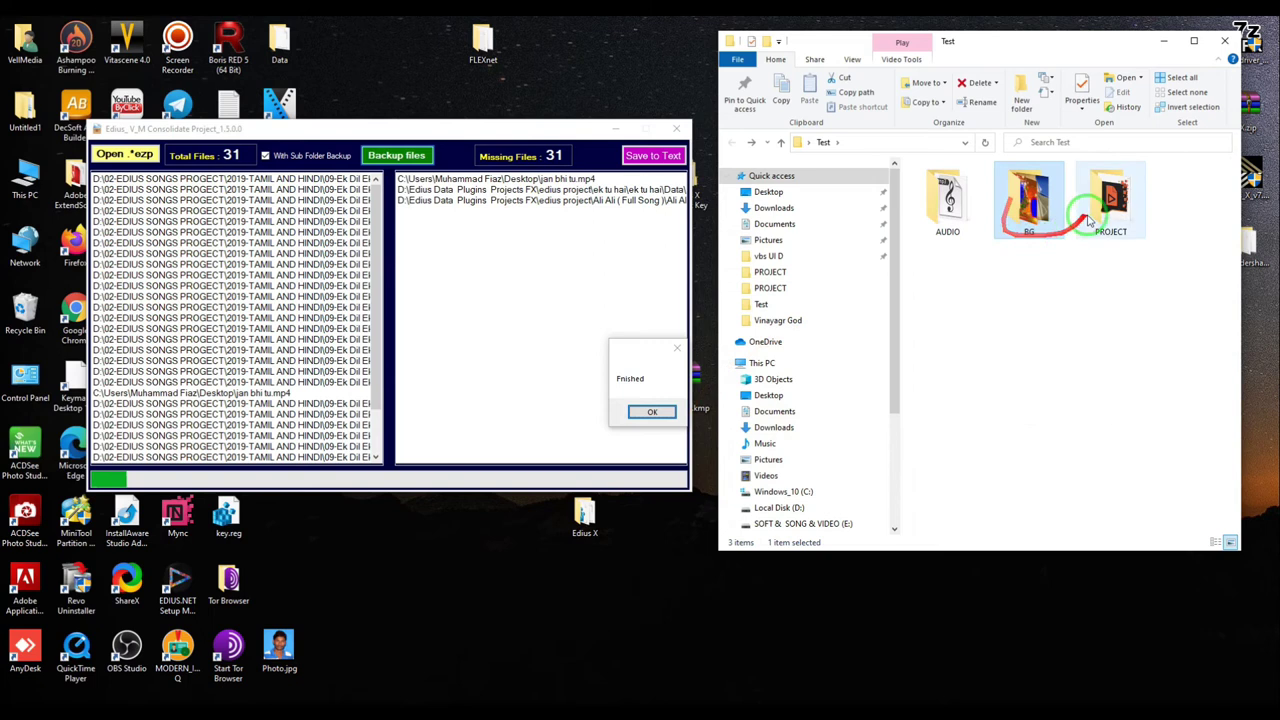
{"action": "double_click", "coordinate": [1106, 196]}
{"action": "left_click", "coordinate": [651, 411]}
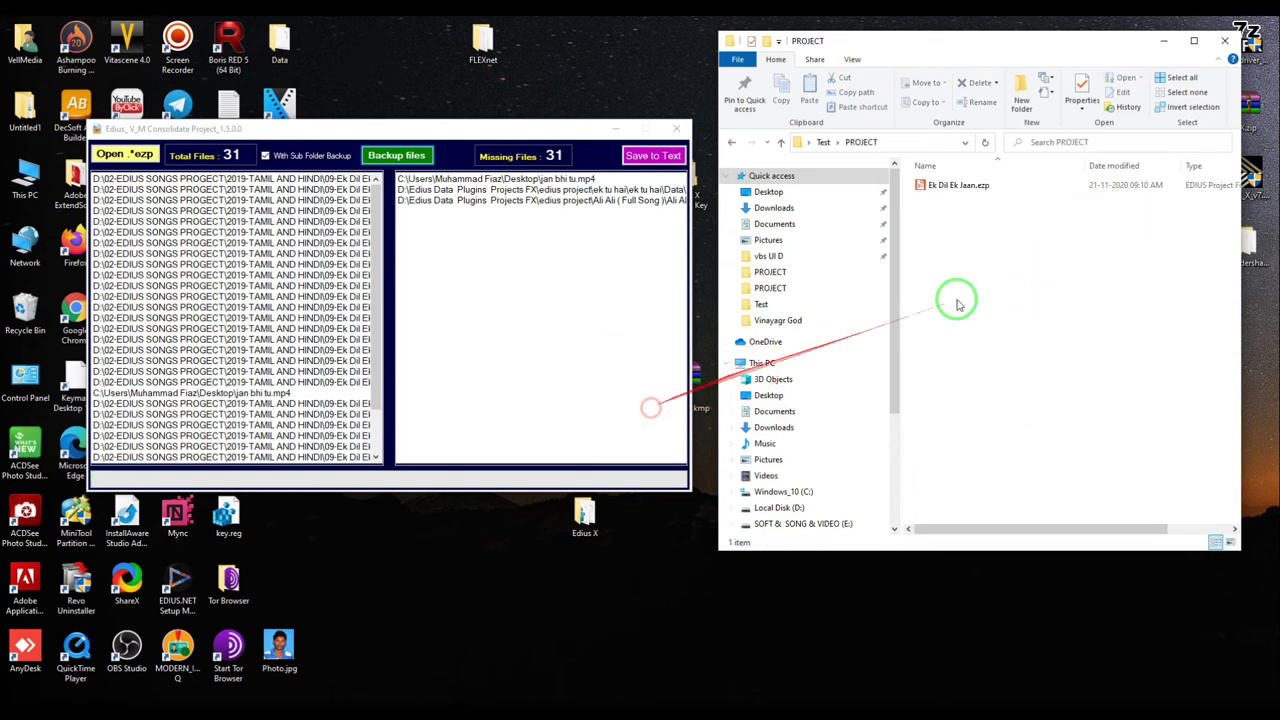
{"action": "key", "text": "alt+Left"}
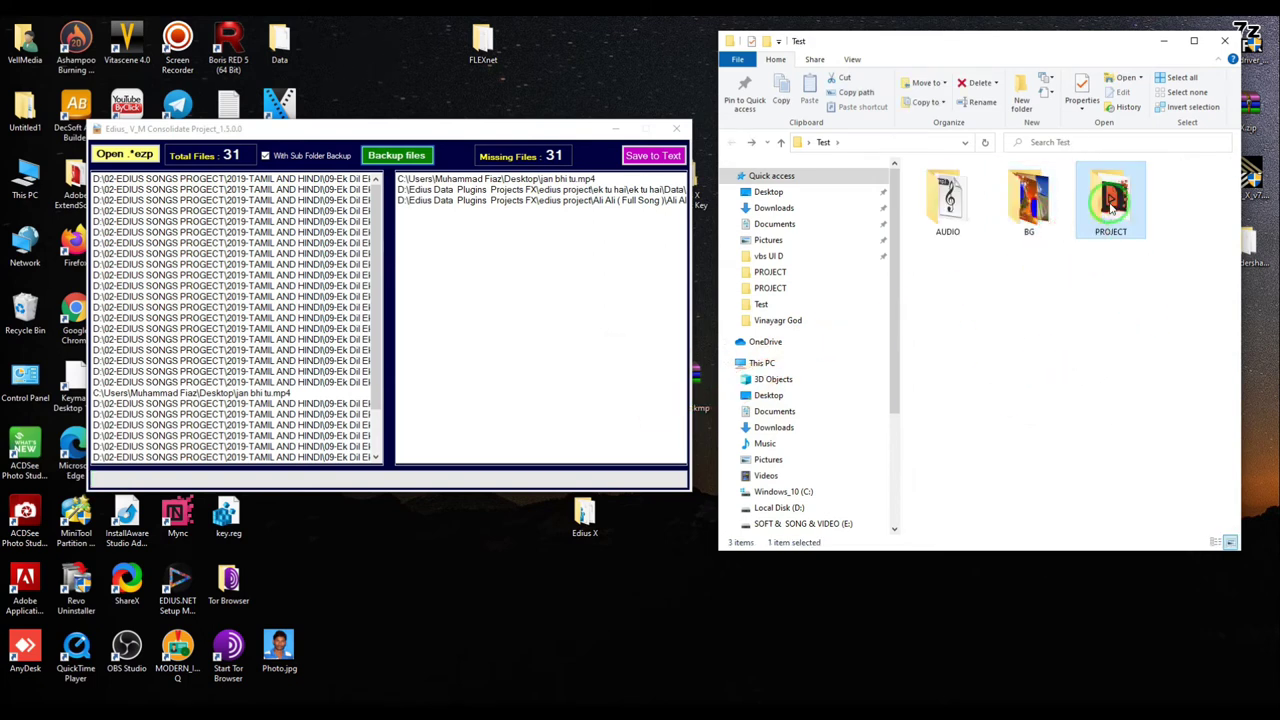
Recheck the backed-up Ek Dil Ek Jaan.ezp in PROJECT and the media files in BG, ending in the Test folder.
{"action": "left_click", "coordinate": [1013, 330]}
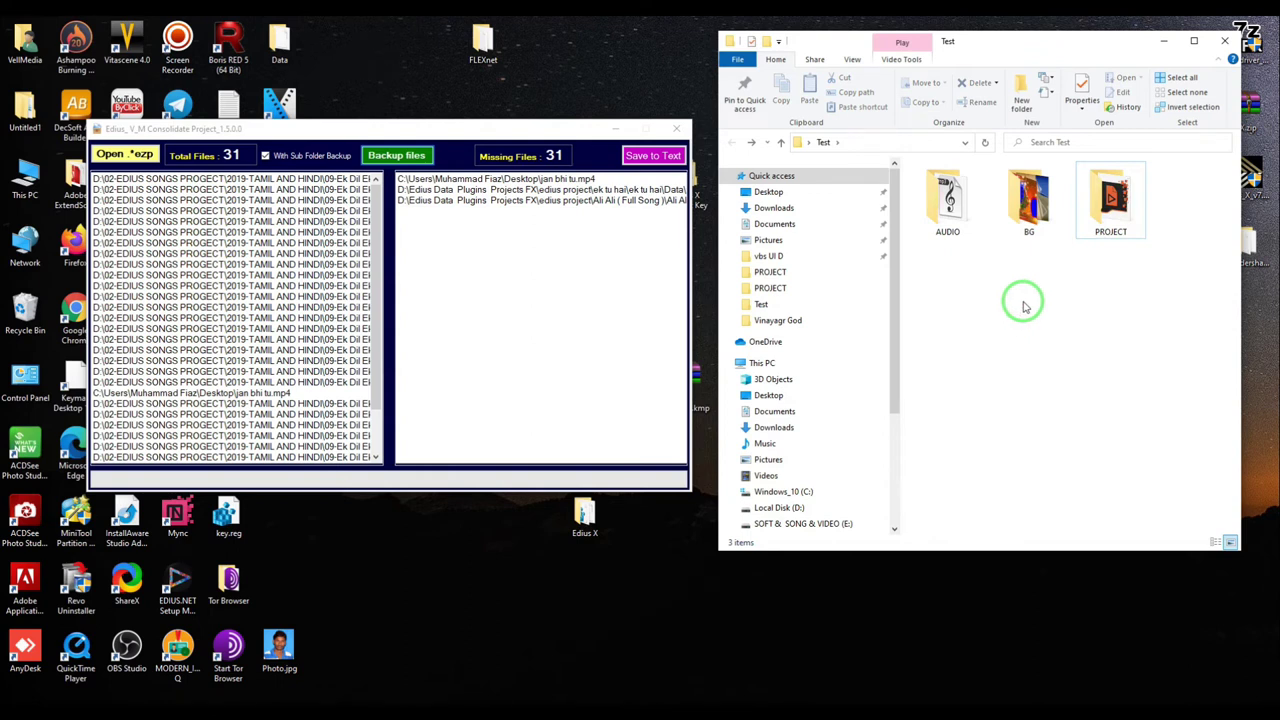
{"action": "double_click", "coordinate": [1108, 210]}
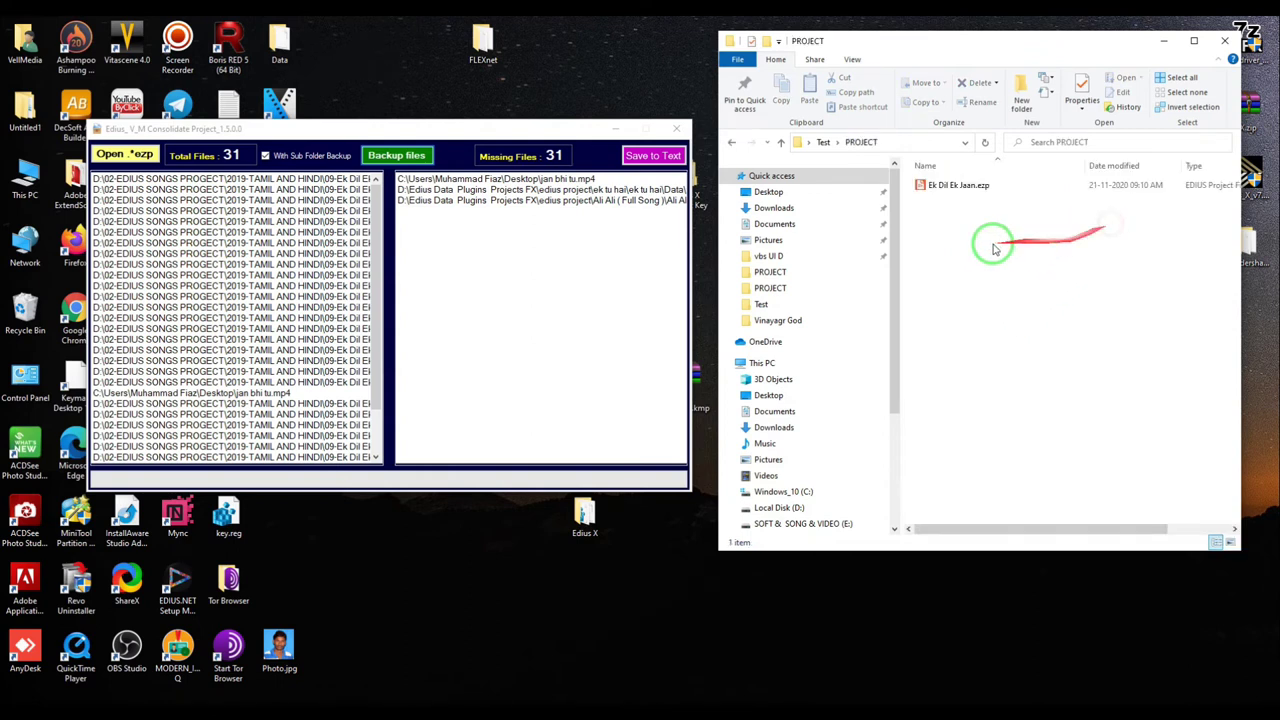
{"action": "left_click", "coordinate": [957, 186]}
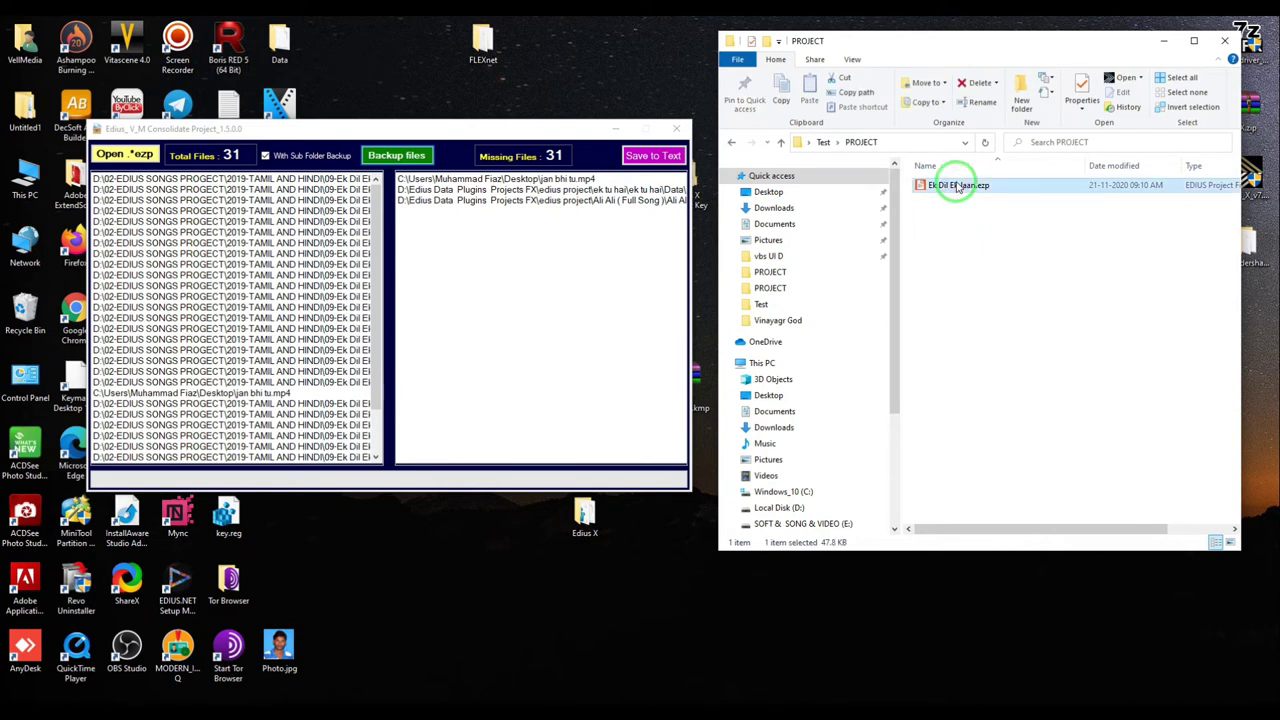
{"action": "key", "text": "BackSpace"}
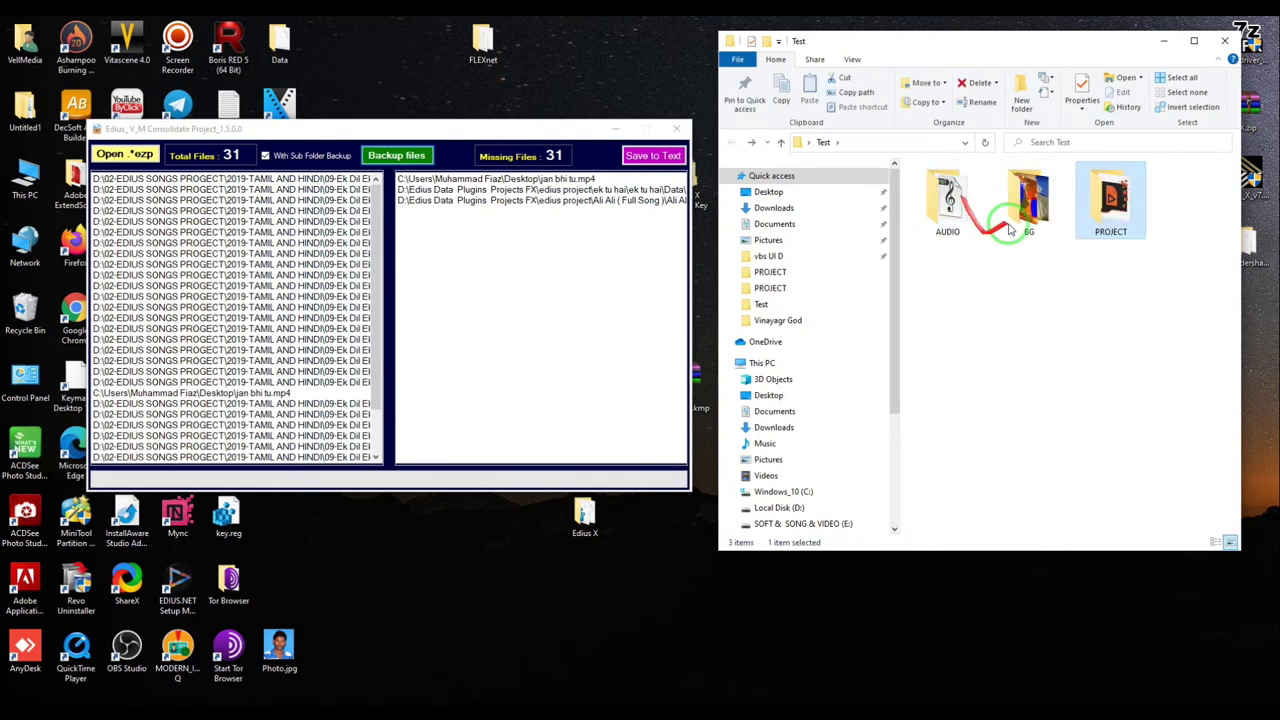
{"action": "double_click", "coordinate": [957, 214]}
{"action": "scroll", "coordinate": [1057, 368], "scroll_direction": "down", "scroll_amount": 3}
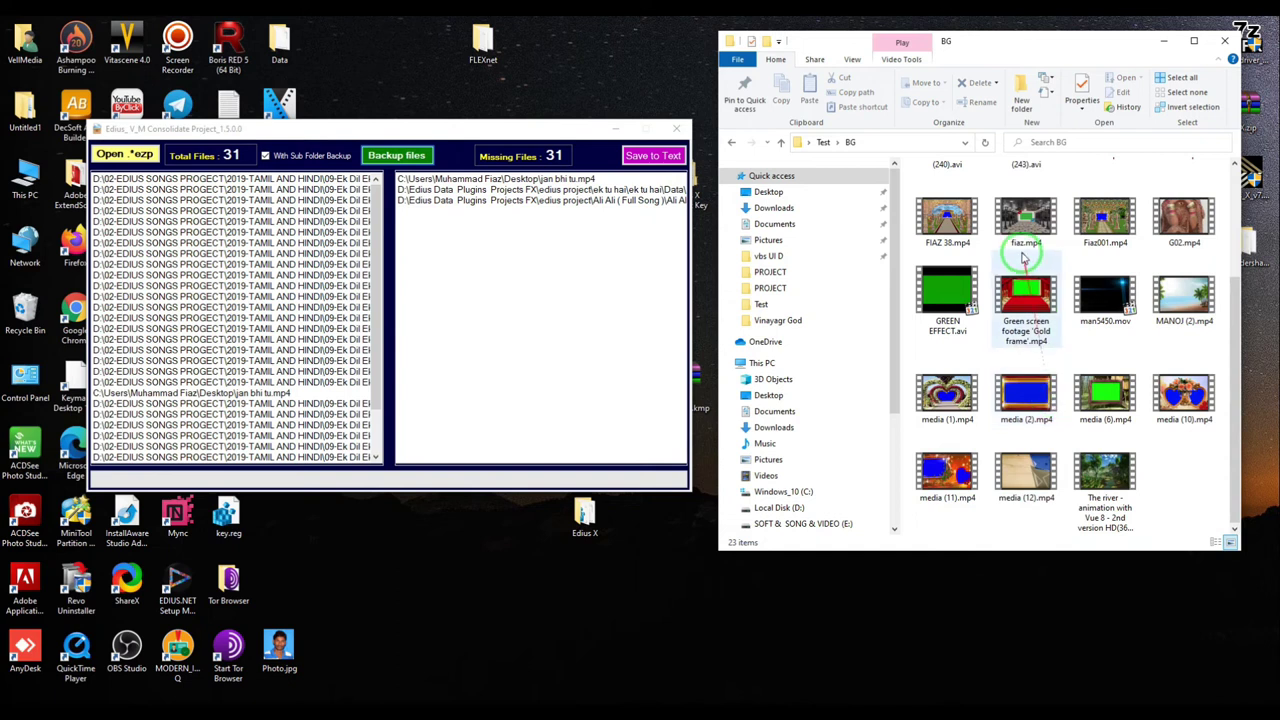
{"action": "key", "text": "BackSpace"}
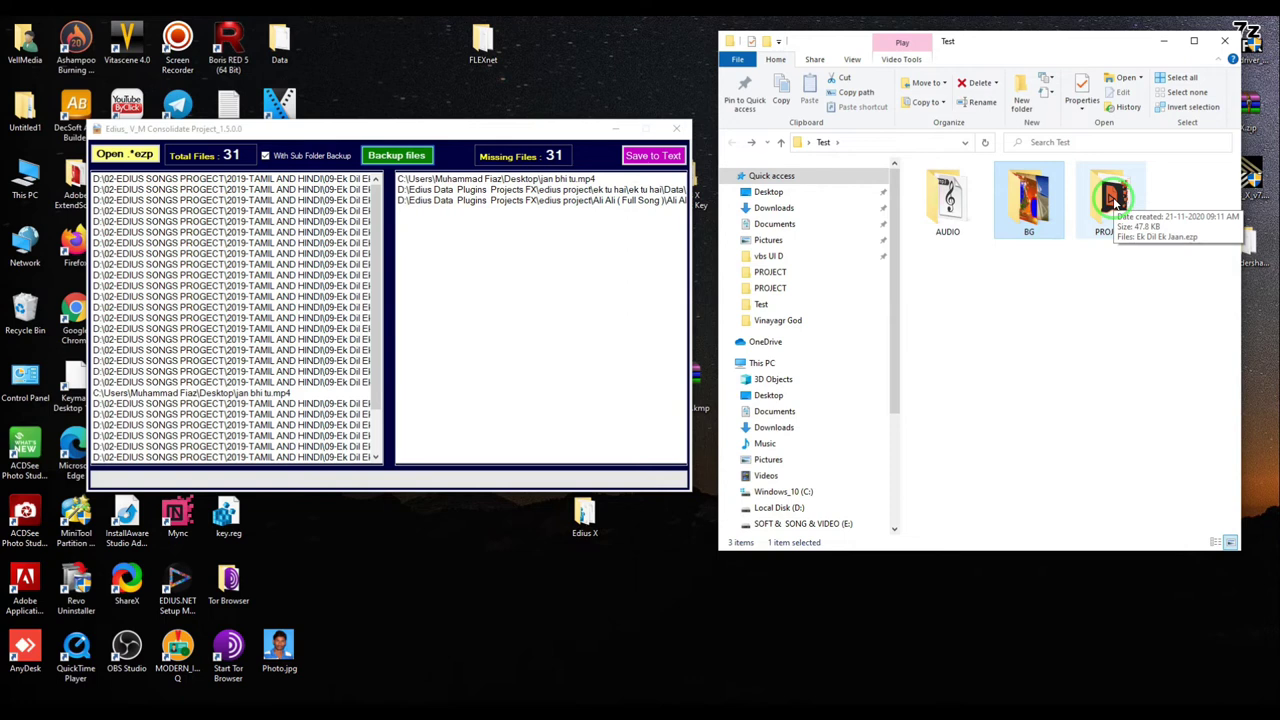
{"action": "left_click", "coordinate": [1091, 317]}
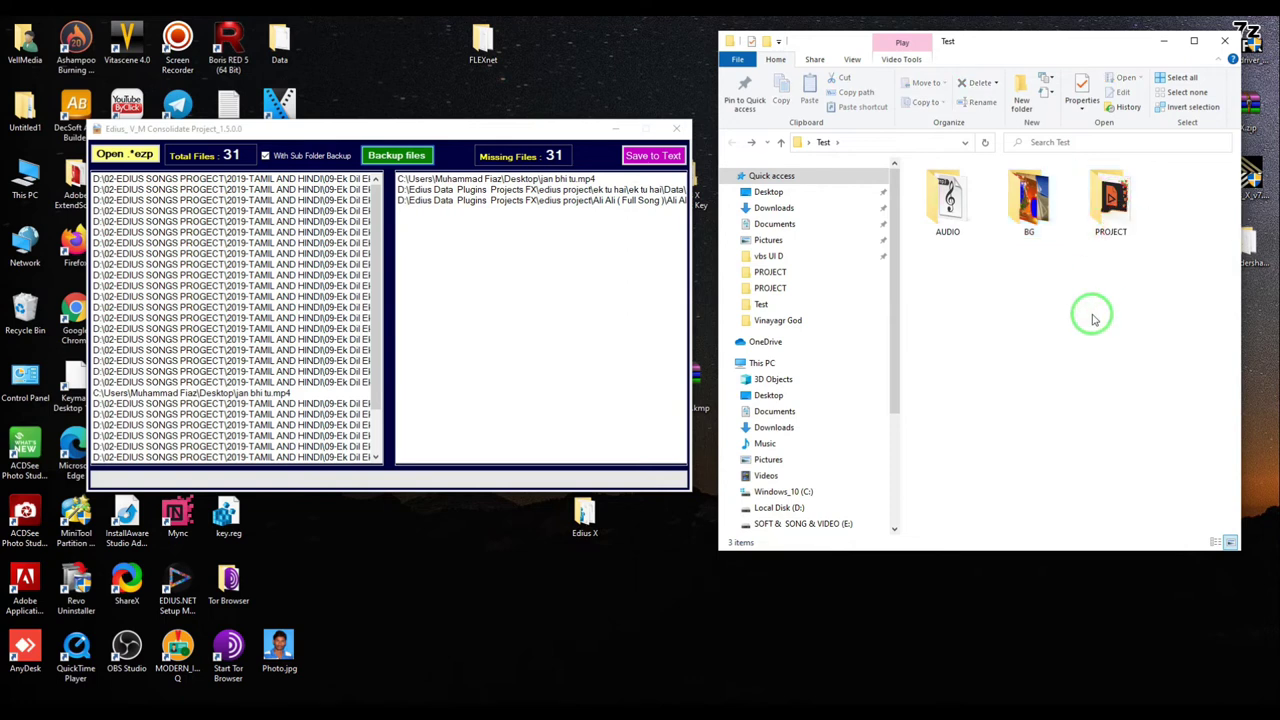
Open the backed-up Ek Dil Ek Jaan.ezp from Test's PROJECT folder in EDIUS and scrub the timeline to check its clips.
{"action": "double_click", "coordinate": [1101, 250]}
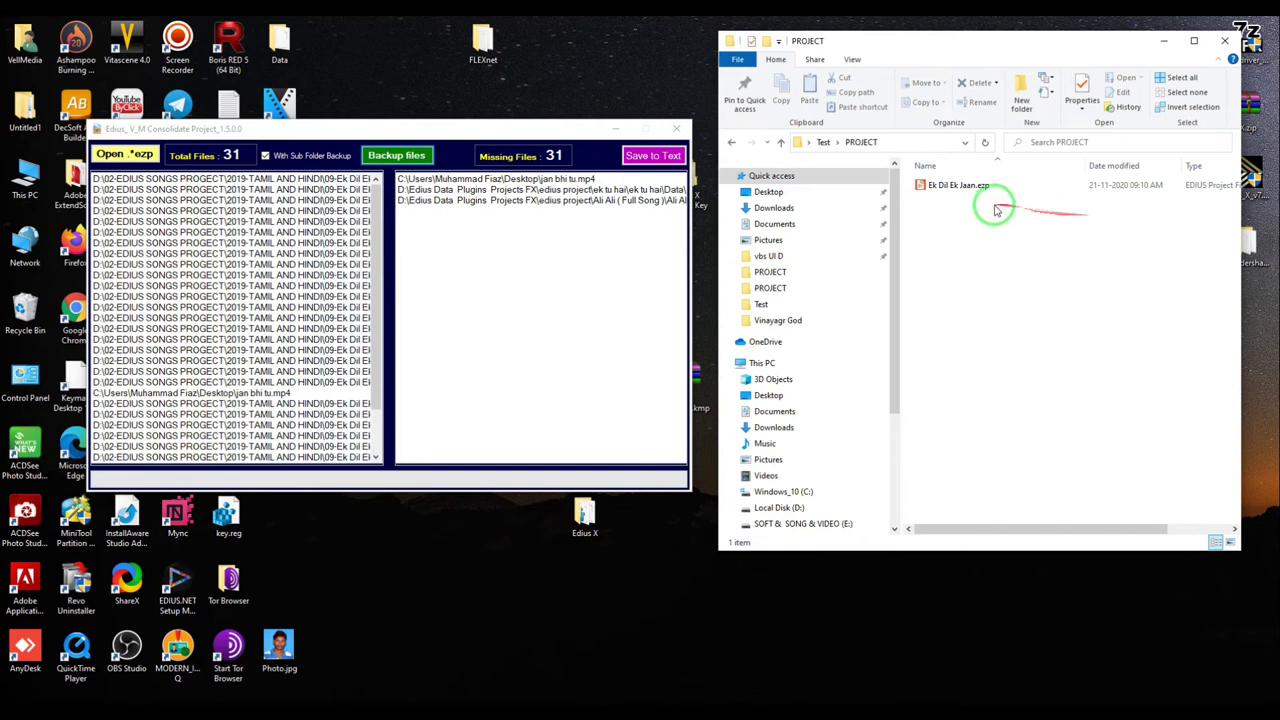
{"action": "mouse_move", "coordinate": [960, 202]}
{"action": "left_mouse_down"}
{"action": "mouse_move", "coordinate": [1048, 258]}
{"action": "mouse_move", "coordinate": [994, 274]}
{"action": "mouse_move", "coordinate": [983, 221]}
{"action": "mouse_move", "coordinate": [968, 233]}
{"action": "mouse_move", "coordinate": [974, 174]}
{"action": "mouse_move", "coordinate": [874, 245]}
{"action": "mouse_move", "coordinate": [971, 224]}
{"action": "mouse_move", "coordinate": [1040, 232]}
{"action": "left_mouse_up"}
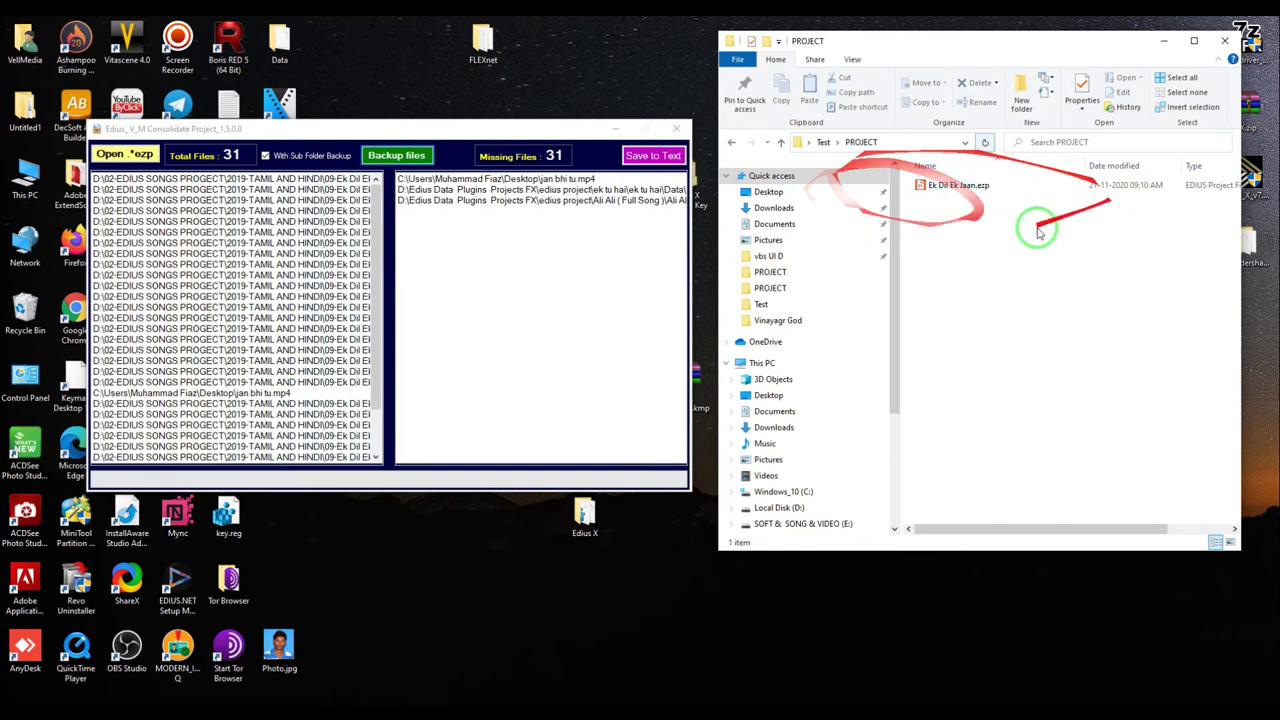
{"action": "double_click", "coordinate": [964, 190]}
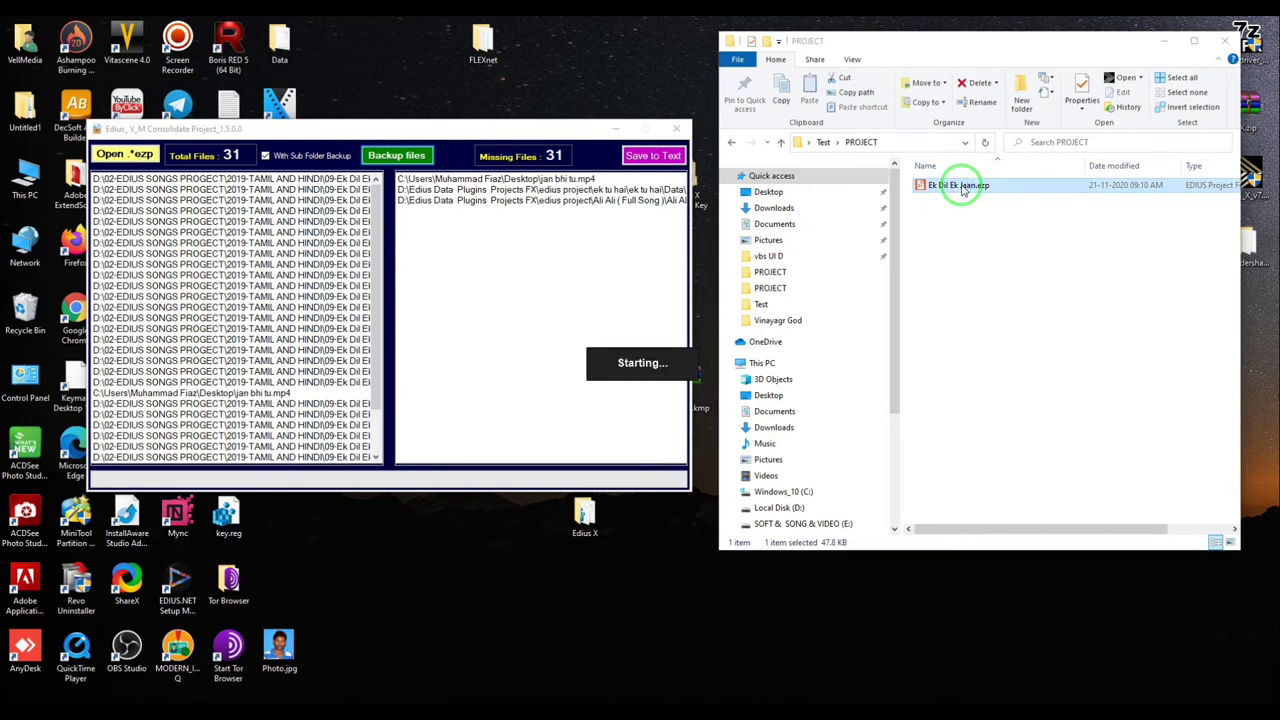
{"action": "left_click_drag", "start_coordinate": [970, 285], "coordinate": [1020, 333]}
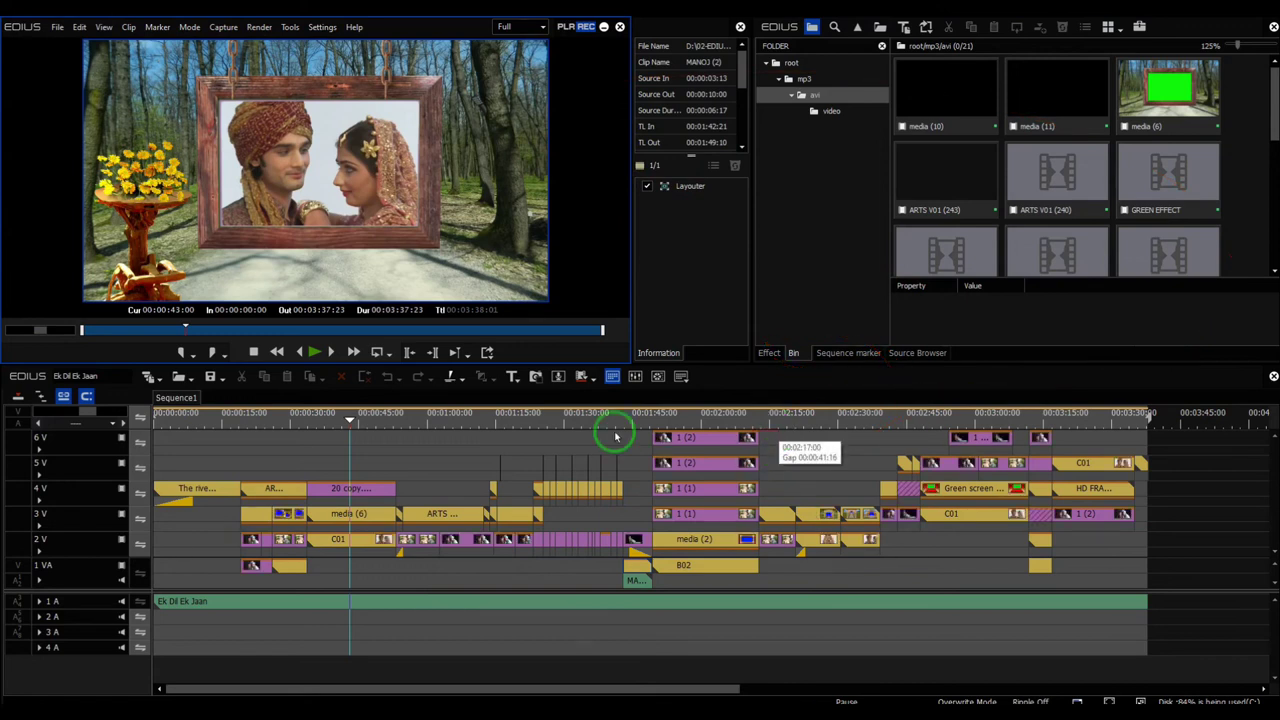
{"action": "left_click_drag", "start_coordinate": [452, 425], "coordinate": [516, 420]}
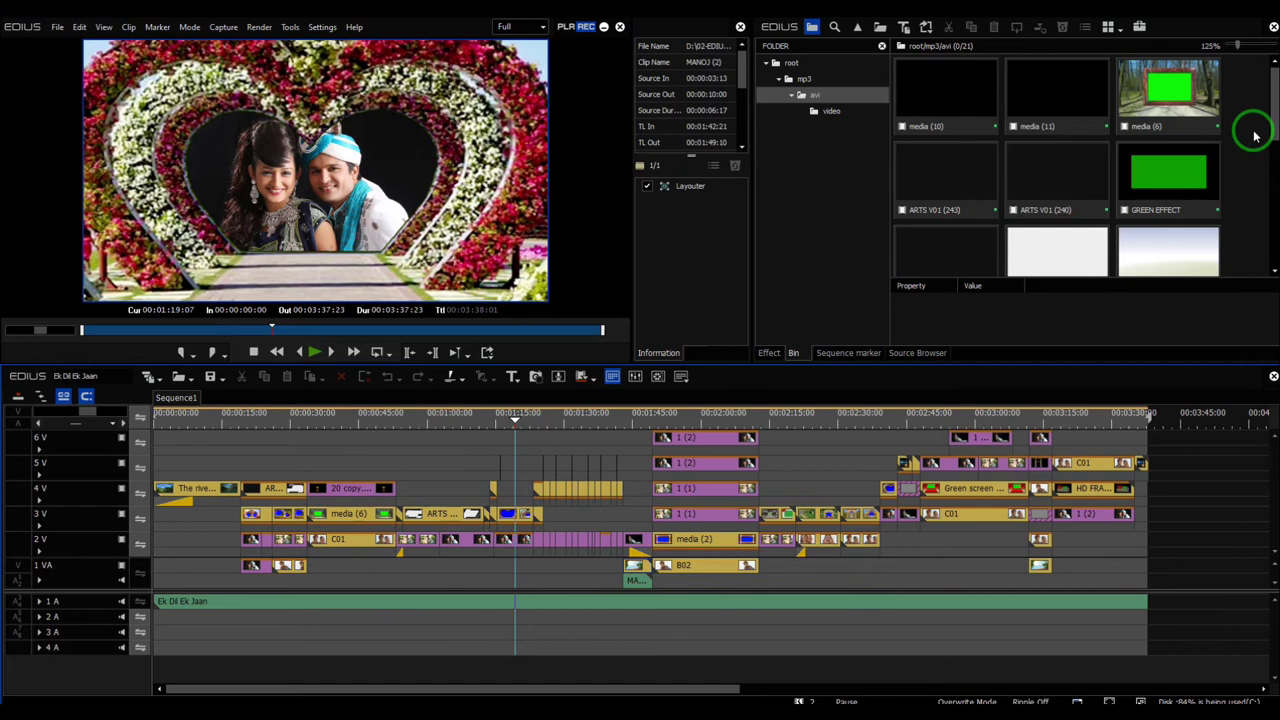
{"action": "left_click_drag", "start_coordinate": [1220, 128], "coordinate": [982, 178]}
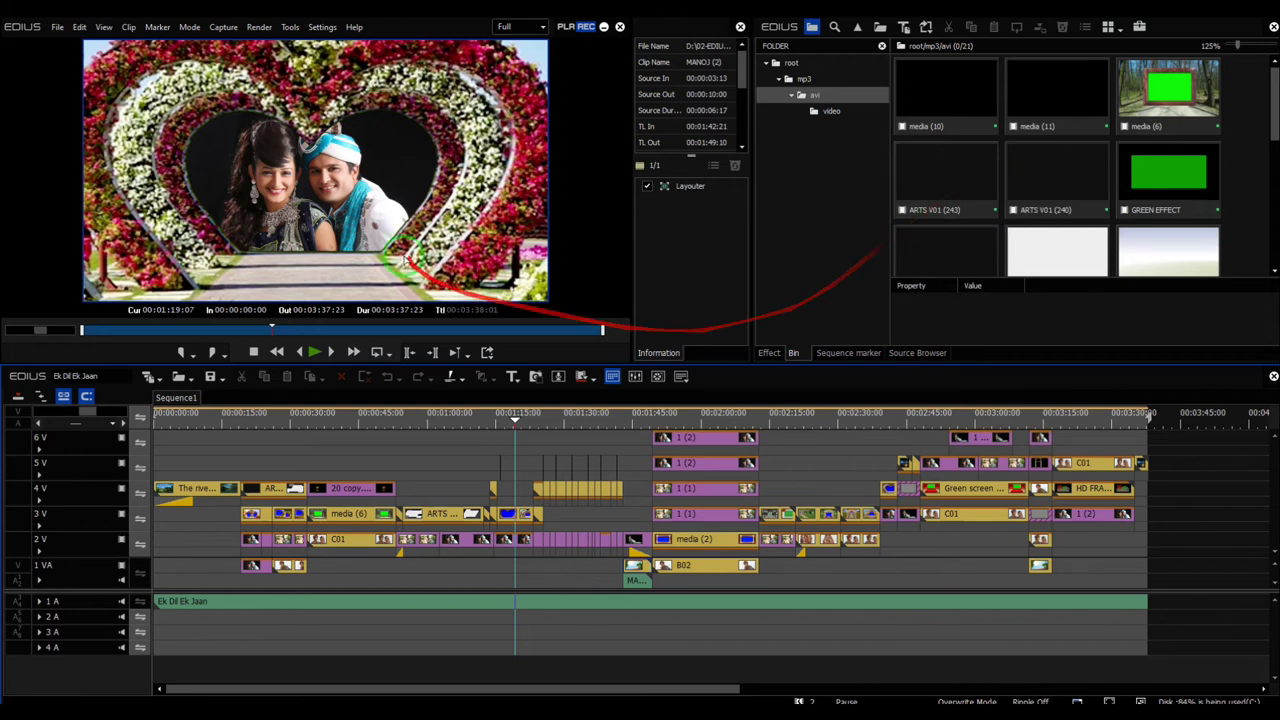
{"action": "left_click_drag", "start_coordinate": [440, 414], "coordinate": [342, 414]}
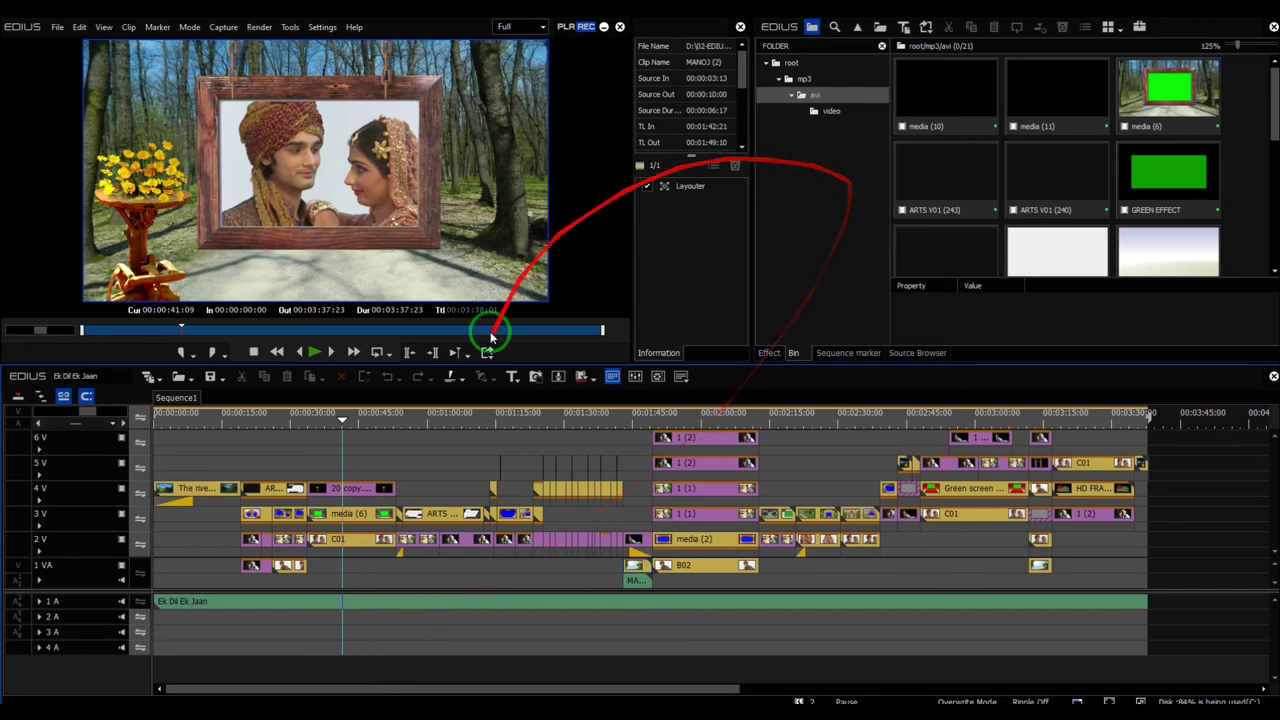
Save the backed-up project, exit EDIUS, and load the resaved Ek Dil Ek Jaan.ezp into the Consolidate Project tool.
{"action": "key", "text": "ctrl+s"}
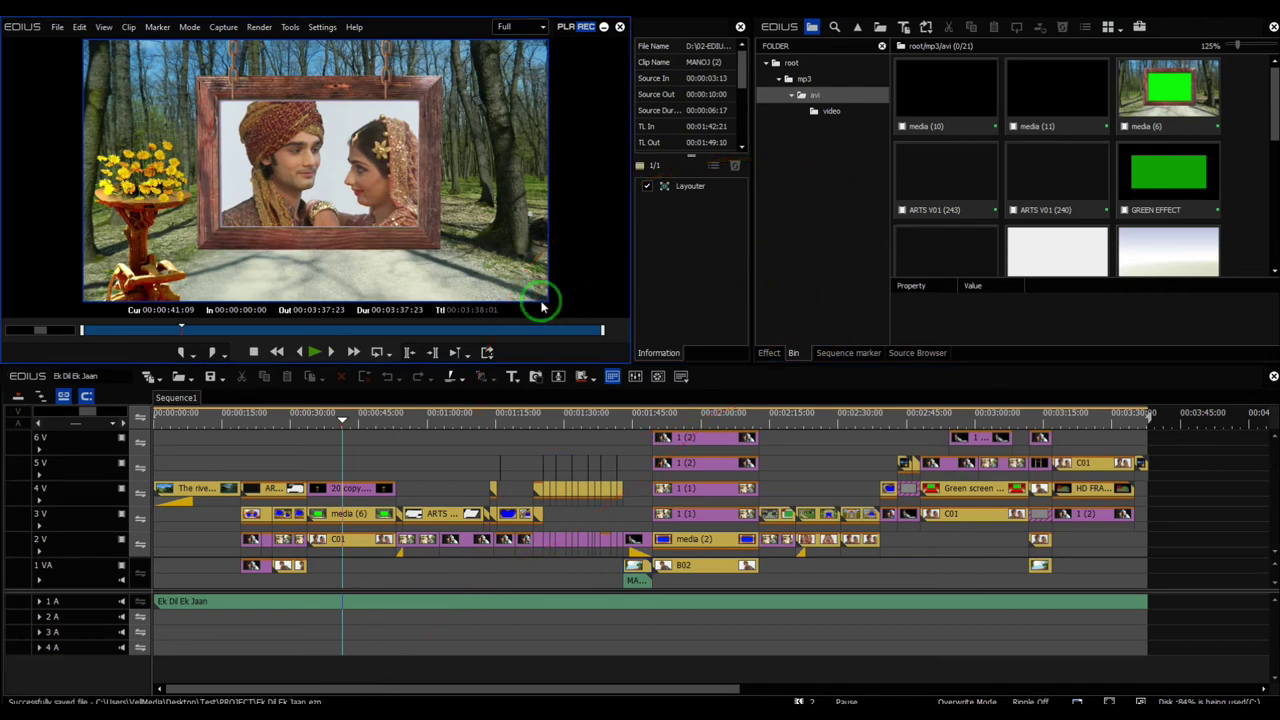
{"action": "left_click", "coordinate": [620, 27]}
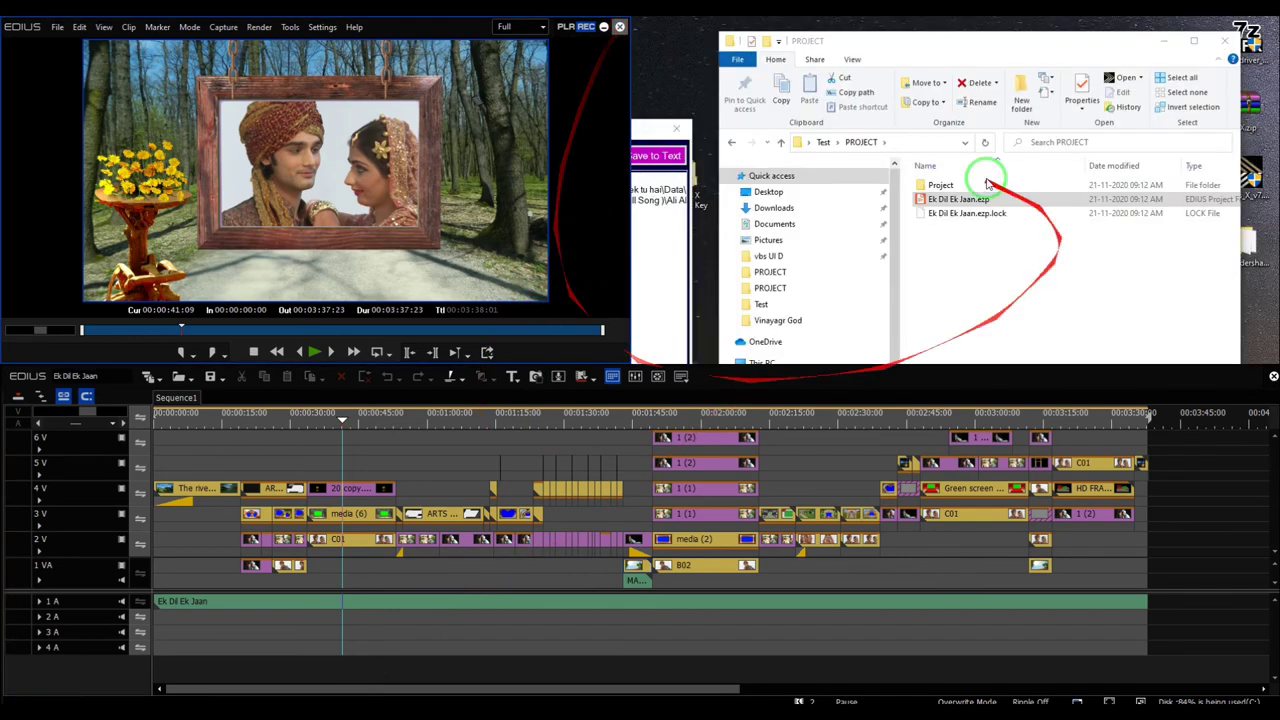
{"action": "left_click_drag", "start_coordinate": [958, 200], "coordinate": [225, 293]}
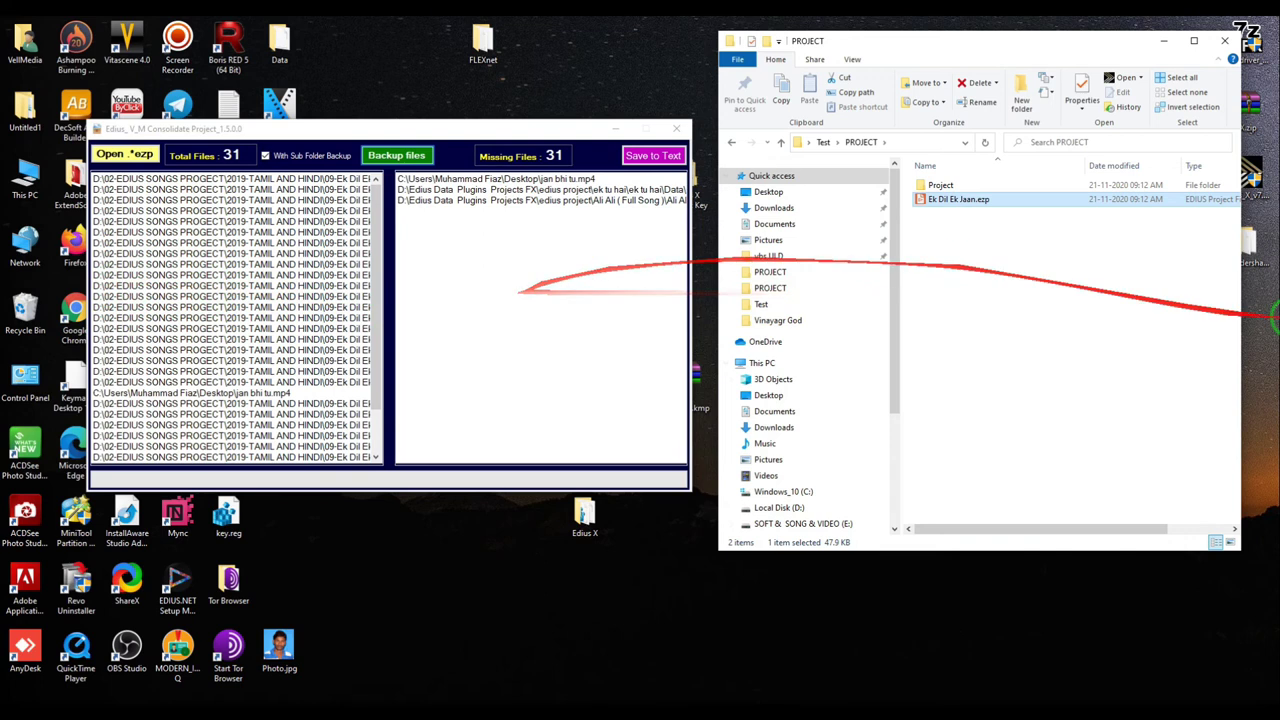
{"action": "left_click_drag", "start_coordinate": [945, 200], "coordinate": [213, 295]}
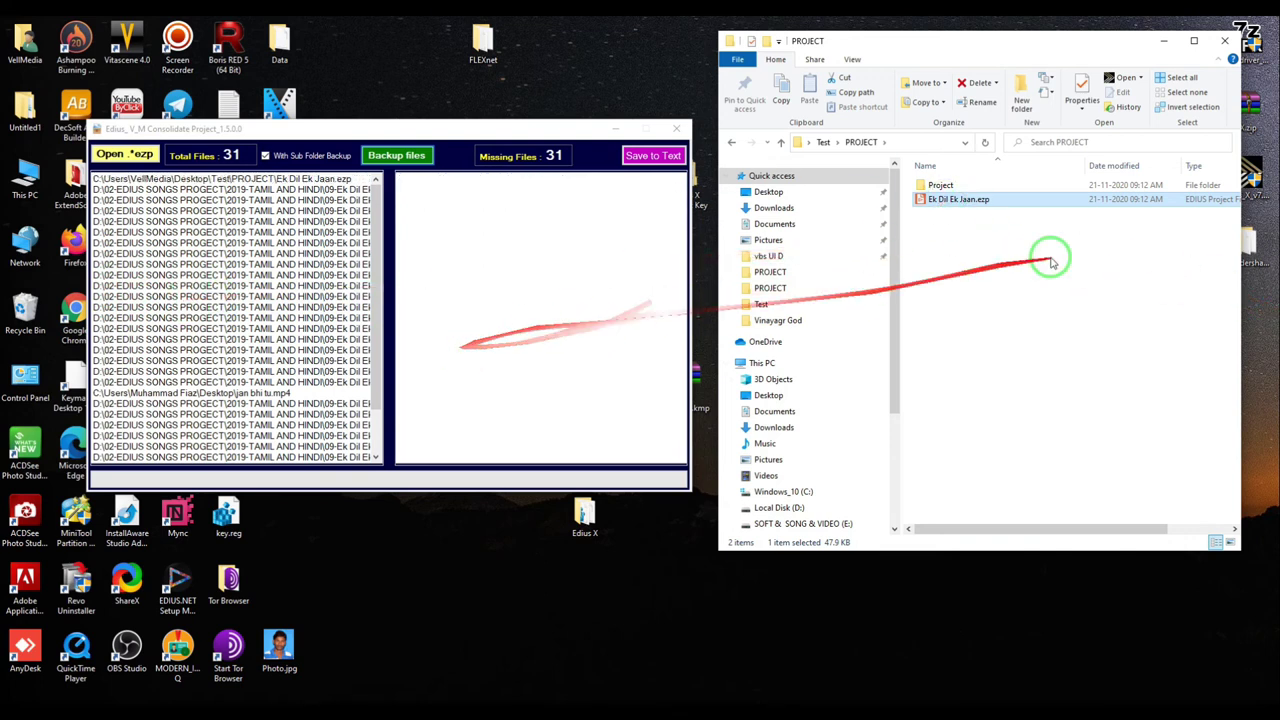
Reopen Ek Dil Ek Jaan.ezp in EDIUS, check the timeline media up to about 00:02:01, and exit EDIUS.
{"action": "key", "text": "alt+Left"}
{"action": "double_click", "coordinate": [1100, 218]}
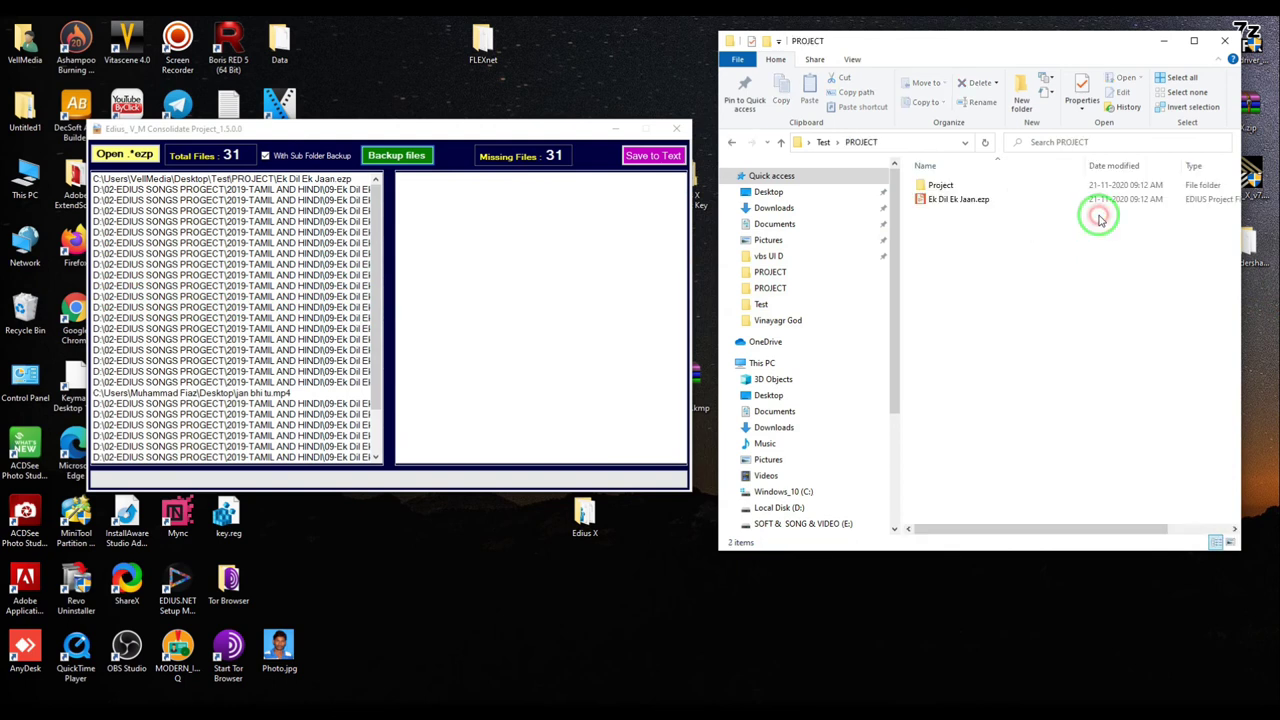
{"action": "left_click_drag", "start_coordinate": [930, 199], "coordinate": [992, 293]}
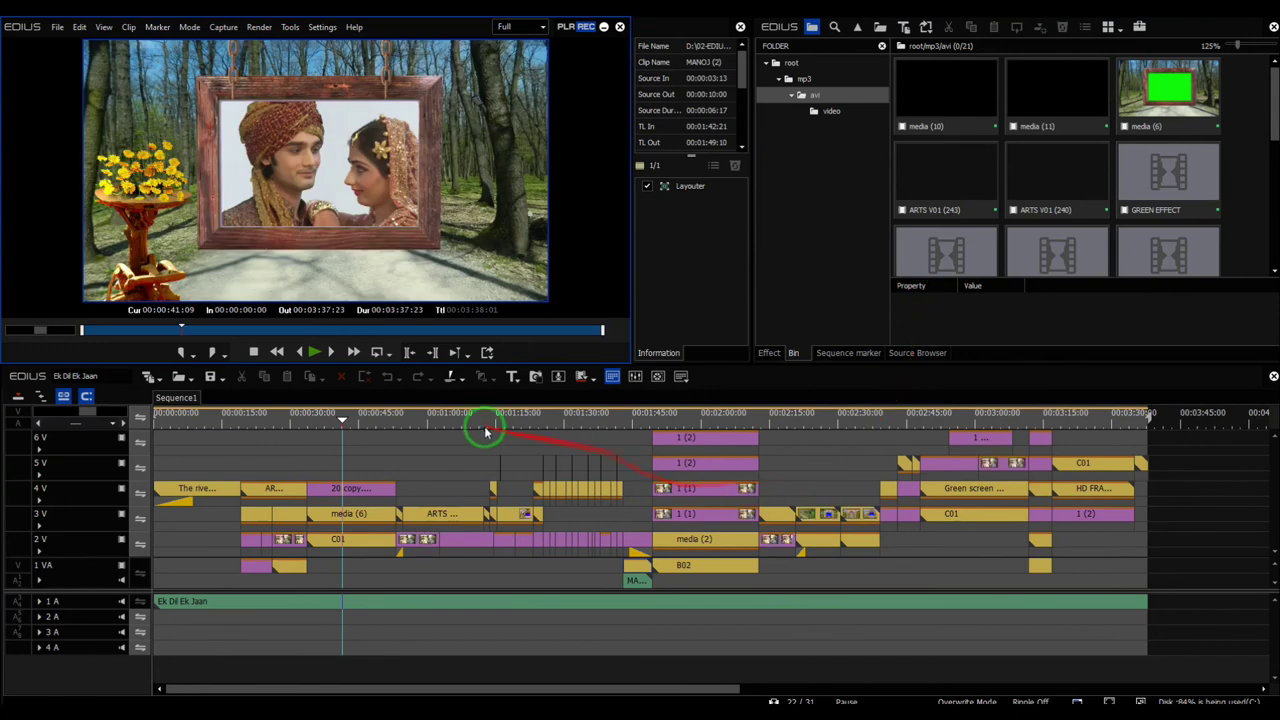
{"action": "left_click", "coordinate": [420, 421]}
{"action": "left_click_drag", "start_coordinate": [420, 421], "coordinate": [709, 412]}
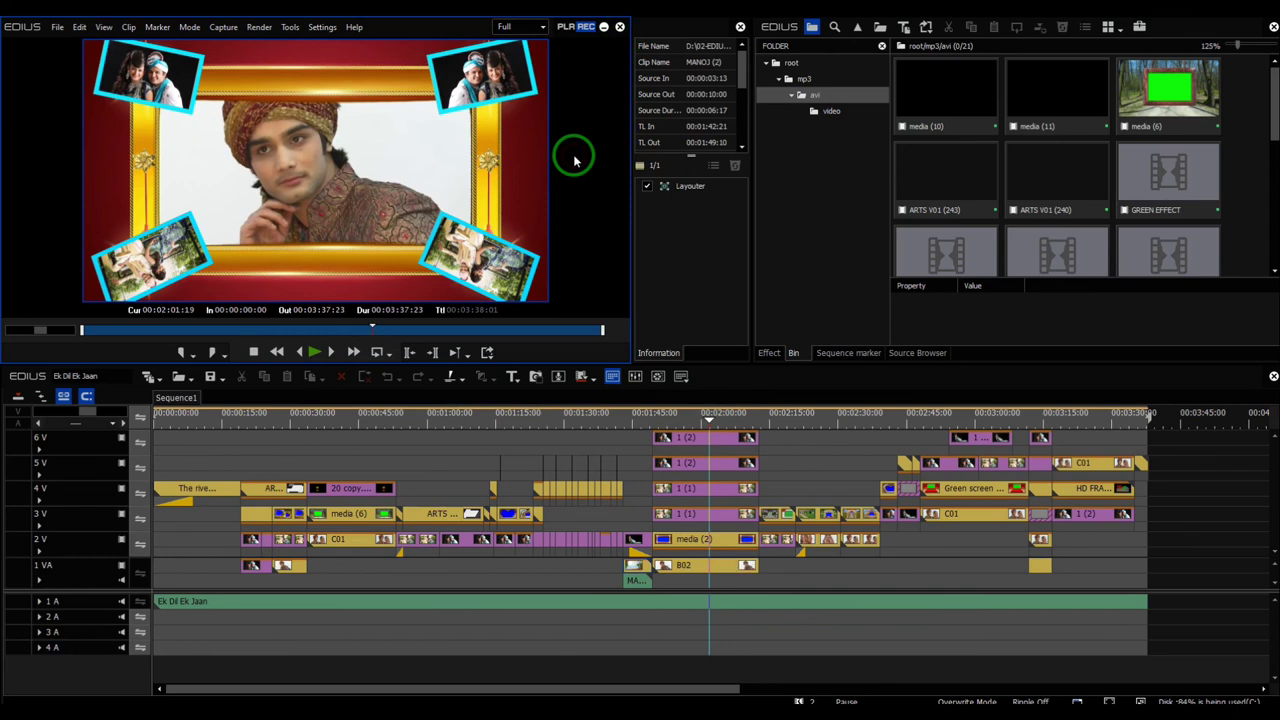
{"action": "left_click", "coordinate": [620, 27]}
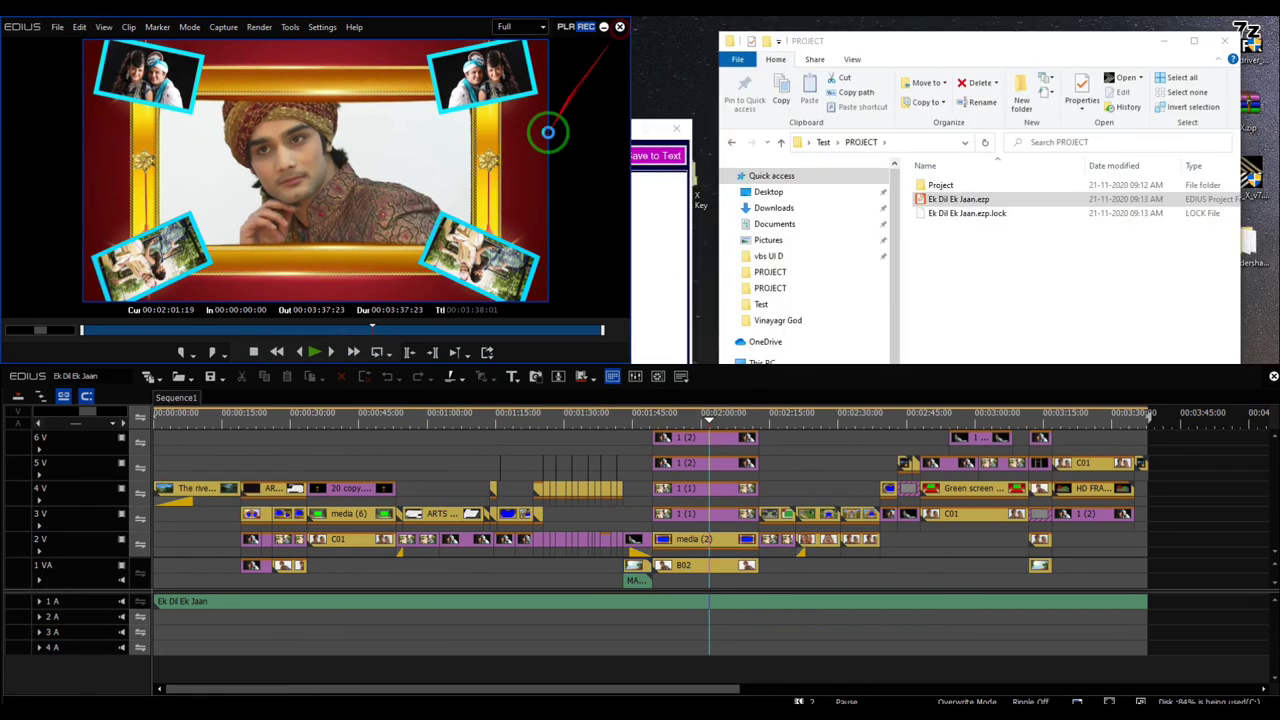
{"action": "left_click", "coordinate": [1040, 196]}
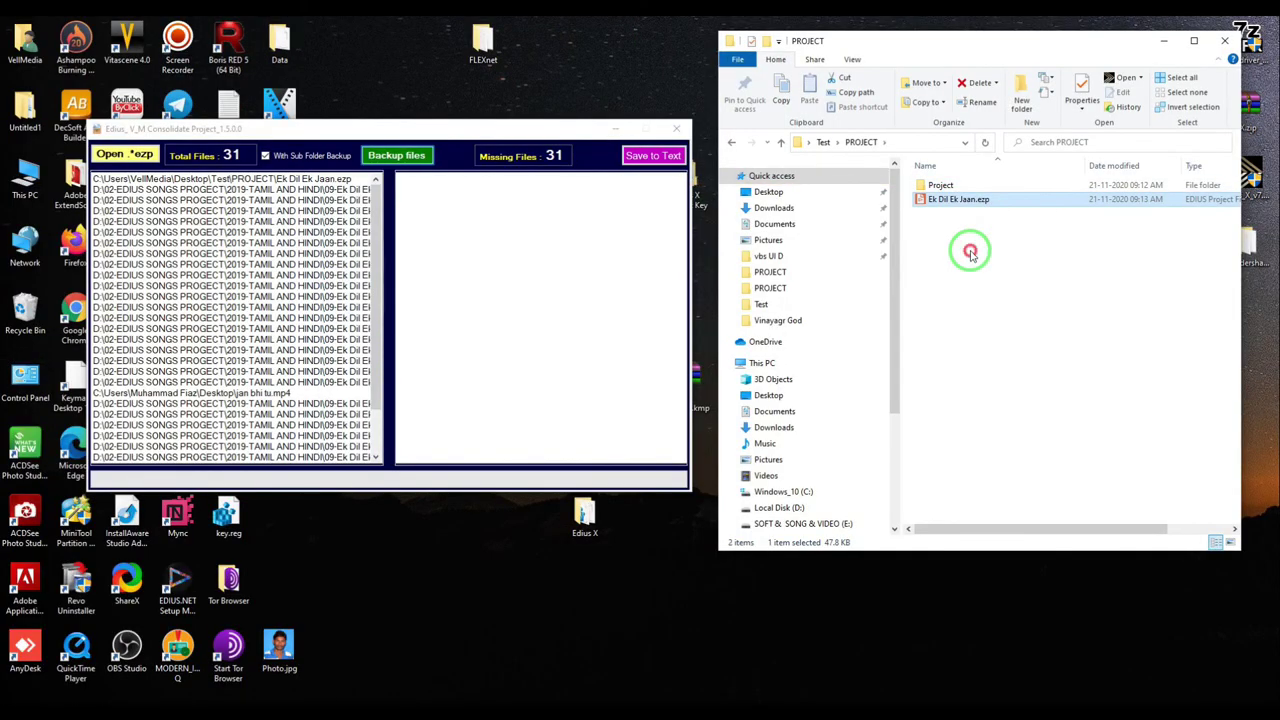
Load the Ek Dil Ek Jaan.ezp from PROJECT into the Consolidate Project tool again and look over the computer's drives in Explorer.
{"action": "left_click_drag", "start_coordinate": [943, 200], "coordinate": [303, 222]}
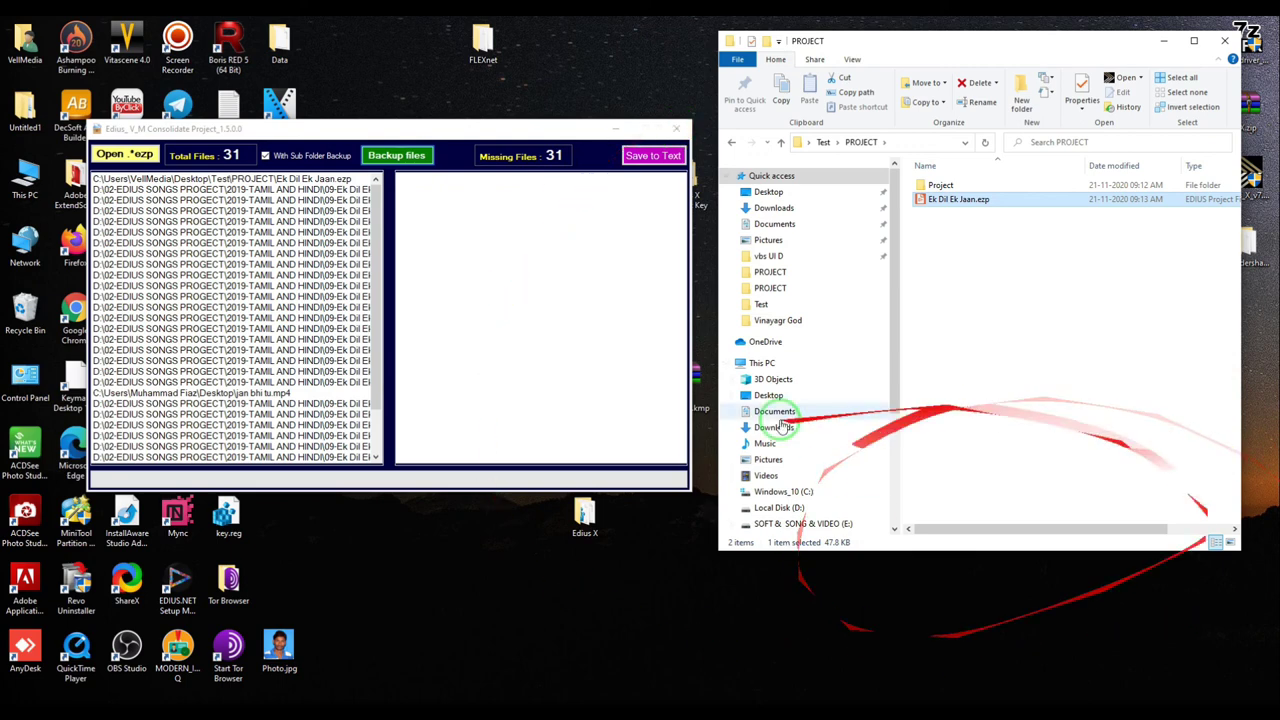
{"action": "left_click_drag", "start_coordinate": [893, 243], "coordinate": [893, 391]}
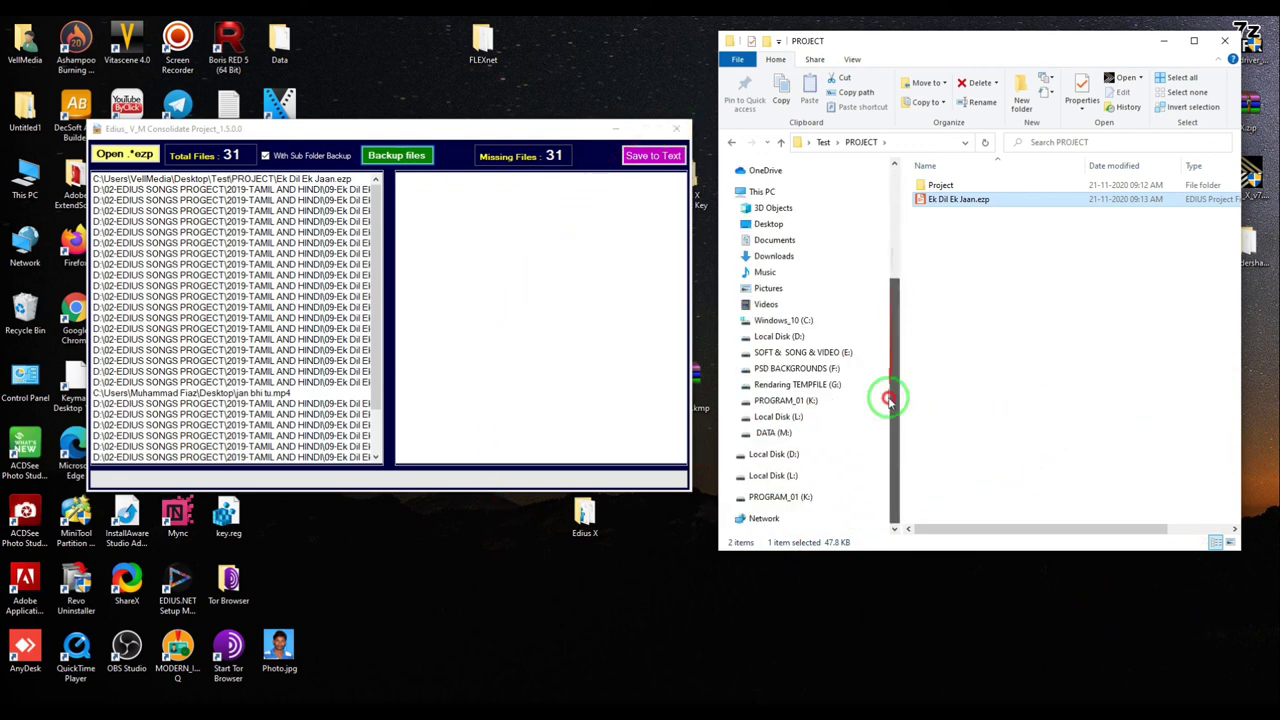